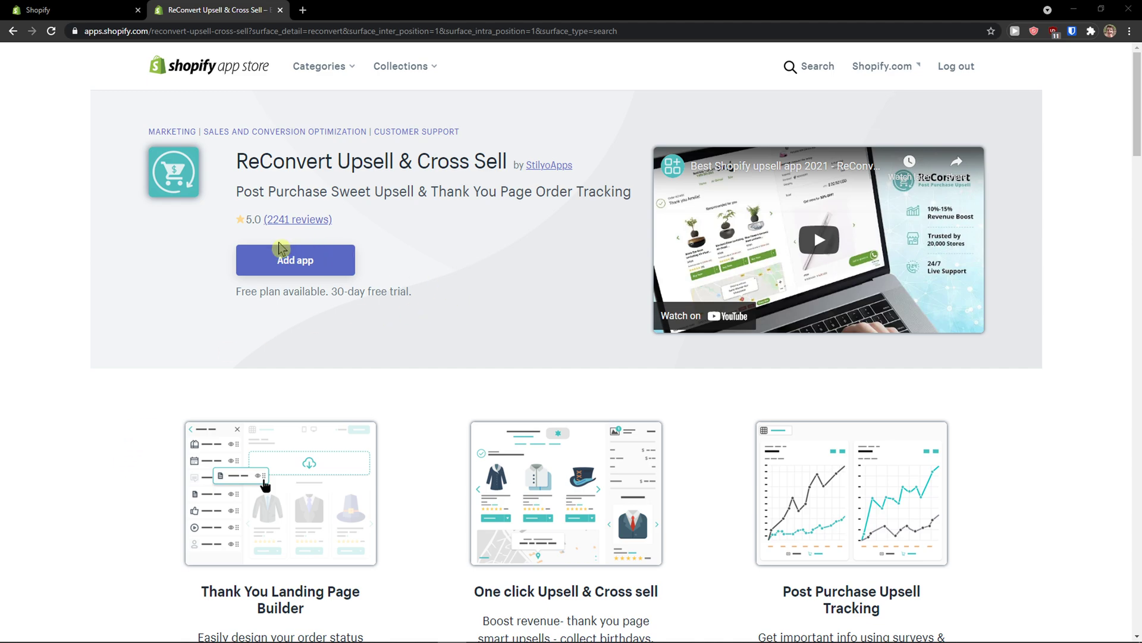
Start adding the ReConvert Upsell & Cross Sell app from its App Store listing.
{"action": "left_click", "coordinate": [285, 262]}
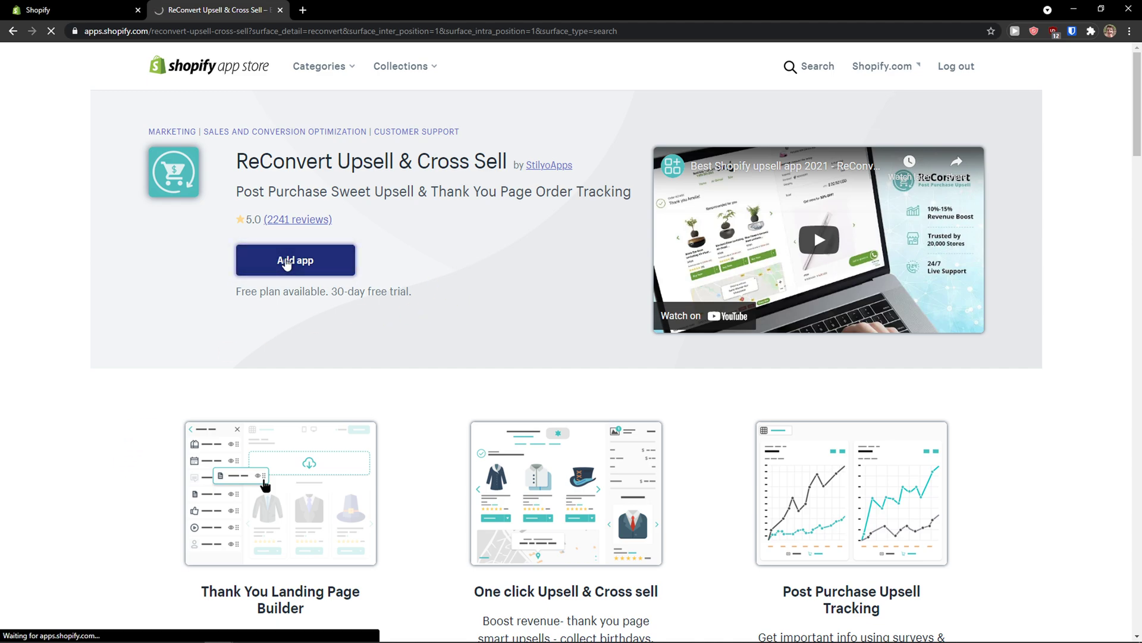
Install ReConvert on the store, granting the listed store permissions.
{"action": "scroll", "coordinate": [643, 347], "scroll_direction": "down", "scroll_amount": 8}
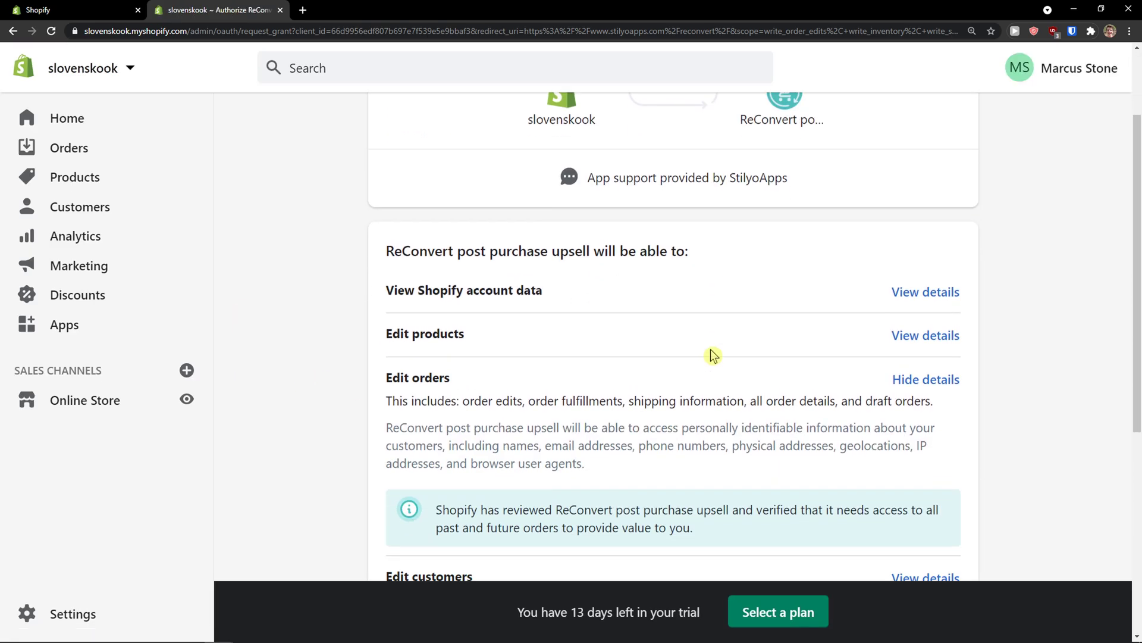
{"action": "left_click", "coordinate": [928, 469]}
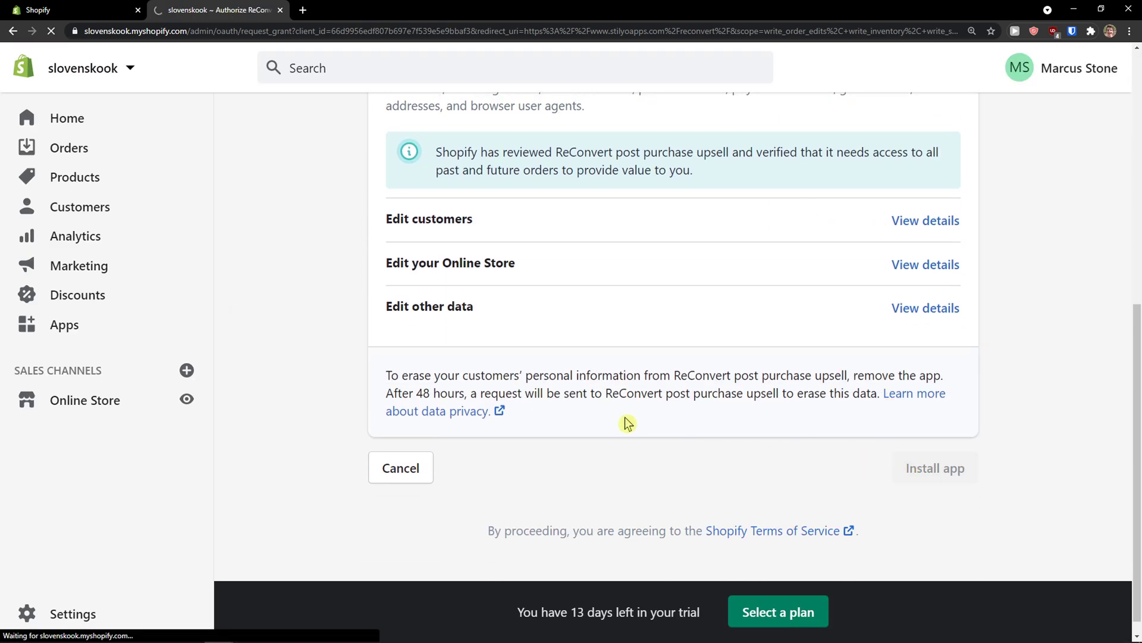
{"action": "scroll", "coordinate": [623, 423], "scroll_direction": "up", "scroll_amount": 8}
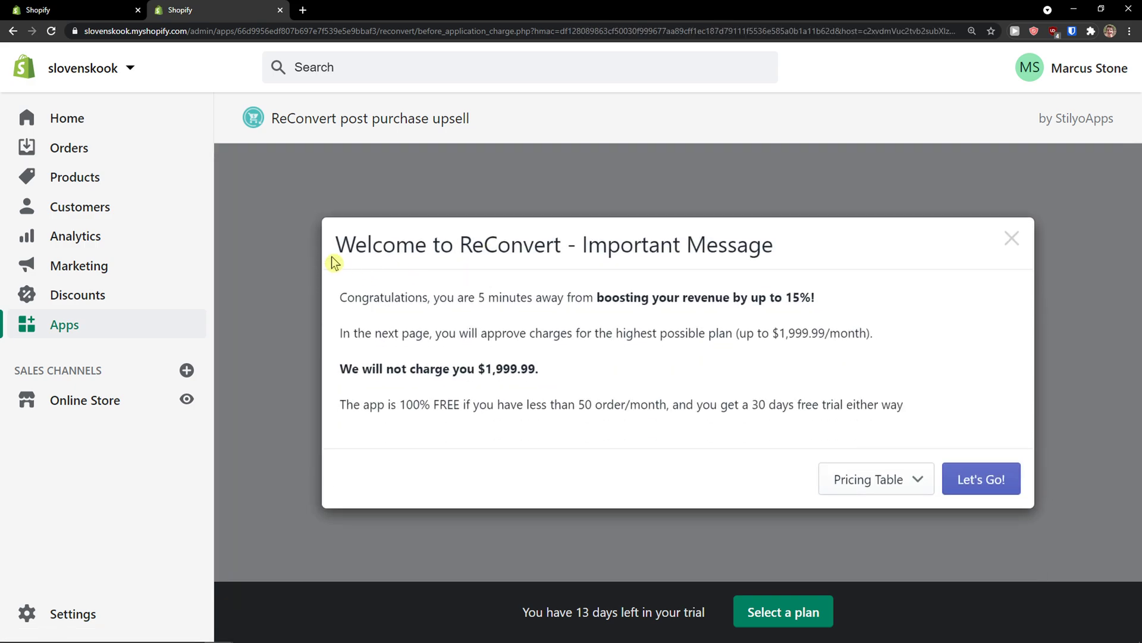
Read and dismiss the ReConvert welcome message about plan charges.
{"action": "left_click_drag", "start_coordinate": [333, 245], "coordinate": [765, 248]}
{"action": "left_click_drag", "start_coordinate": [370, 297], "coordinate": [732, 312]}
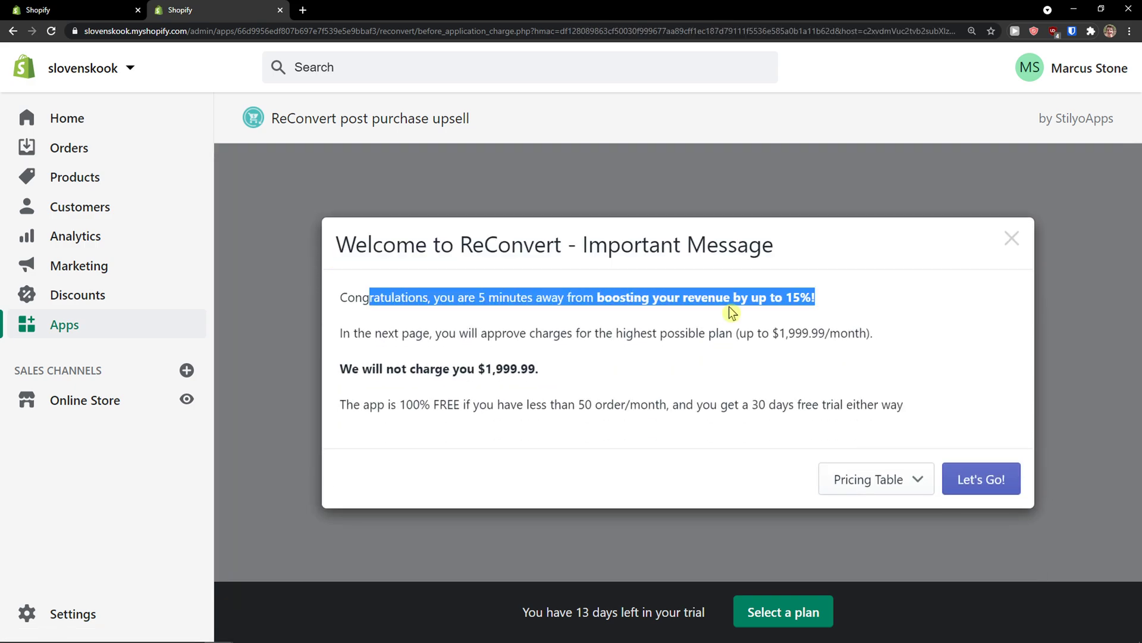
{"action": "left_click", "coordinate": [923, 362]}
{"action": "left_click", "coordinate": [976, 482]}
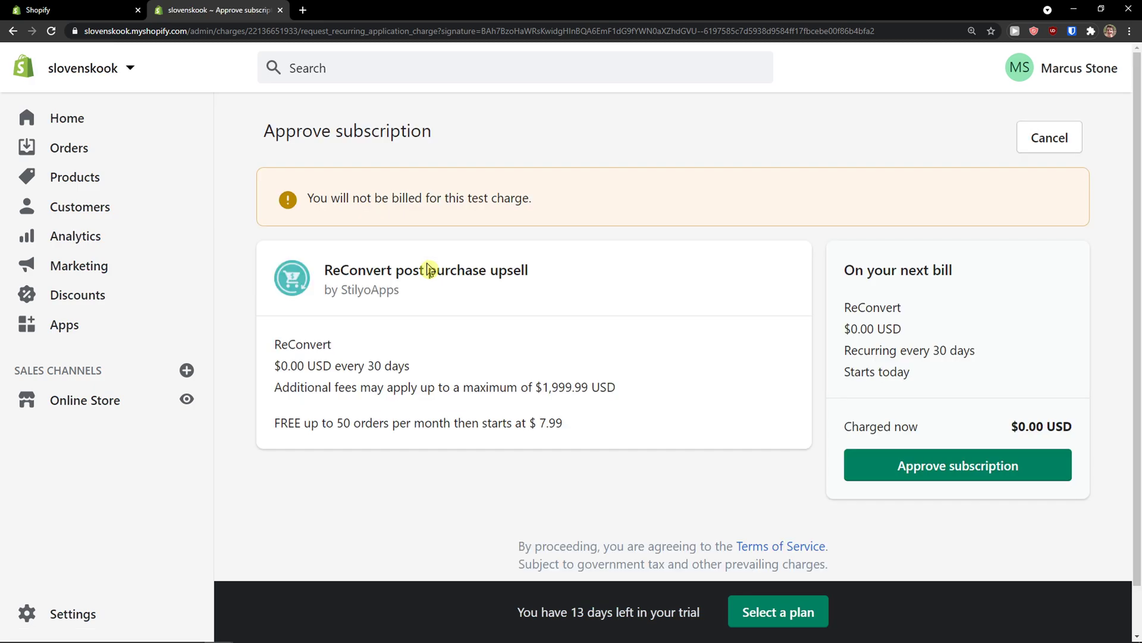
Approve the free $0.00 ReConvert subscription and zoom the browser to 125%.
{"action": "scroll", "coordinate": [430, 269], "scroll_direction": "down", "scroll_amount": 1}
{"action": "scroll", "coordinate": [416, 271], "scroll_direction": "up", "scroll_amount": 1}
{"action": "scroll", "coordinate": [659, 285], "scroll_direction": "down", "scroll_amount": 1}
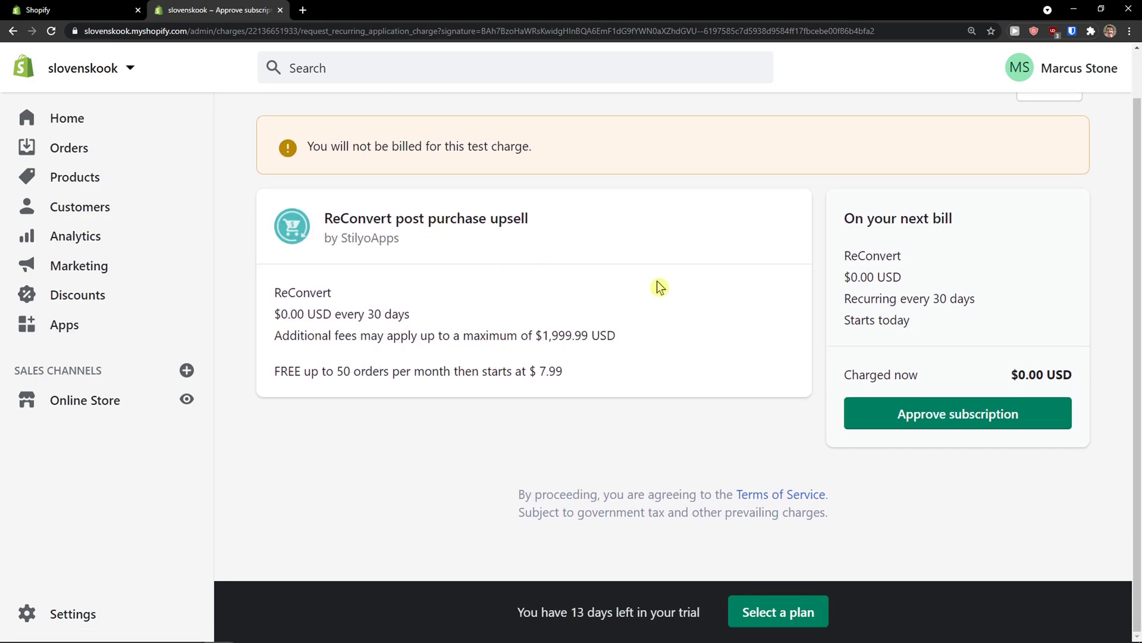
{"action": "left_click", "coordinate": [1000, 421]}
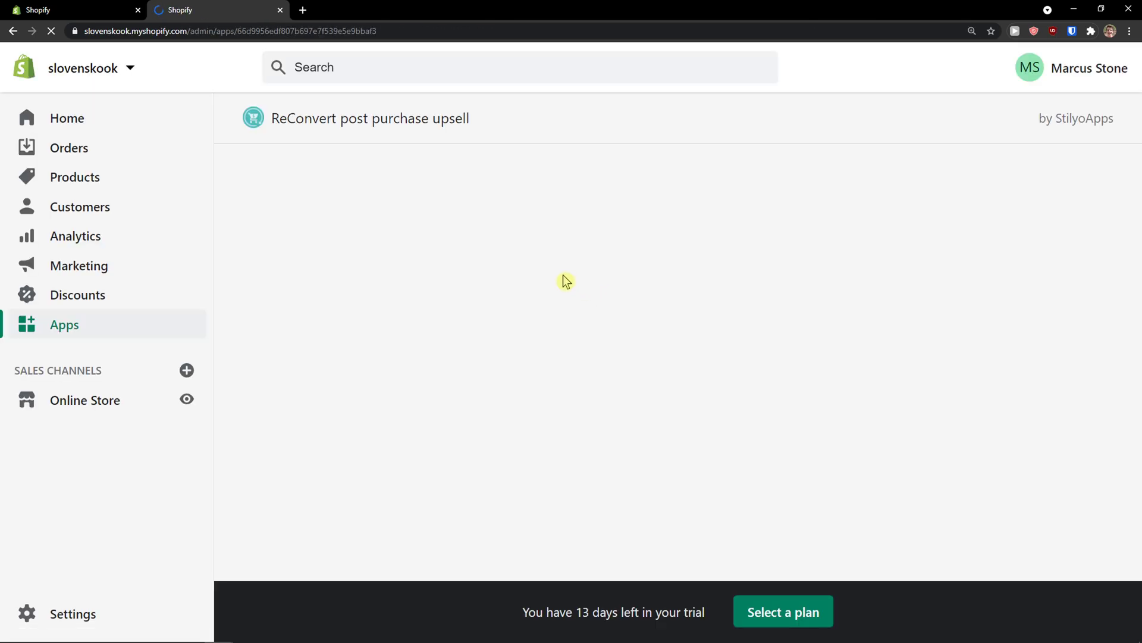
{"action": "key", "text": "ctrl+minus"}
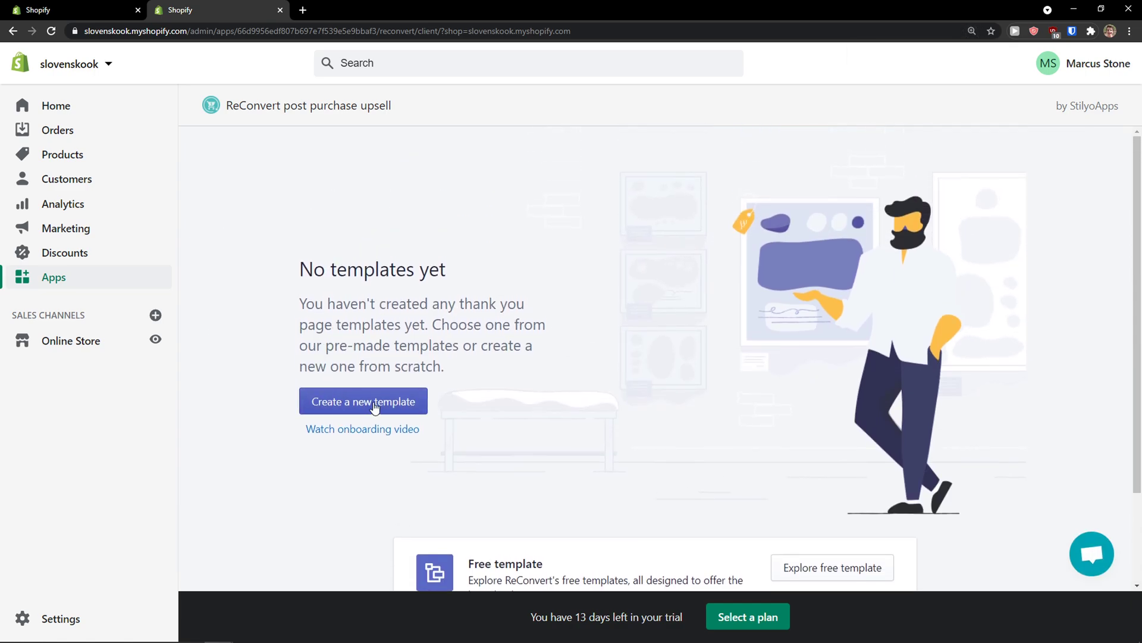
Preview the Conversion Monster template among the free ready-made templates.
{"action": "scroll", "coordinate": [351, 338], "scroll_direction": "down", "scroll_amount": 1}
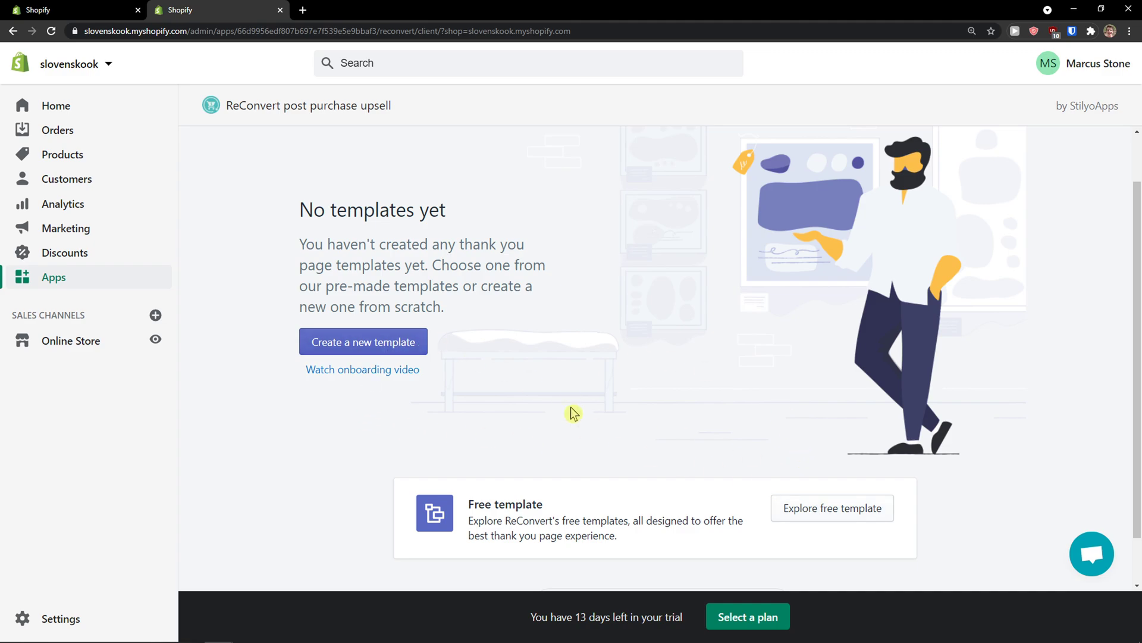
{"action": "left_click", "coordinate": [841, 511]}
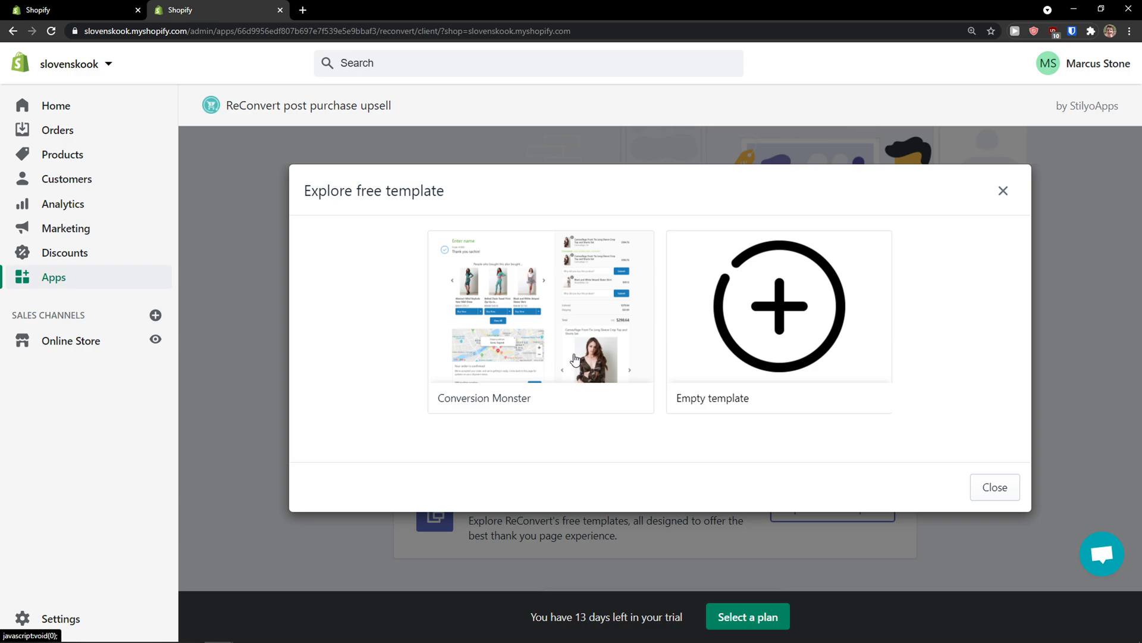
{"action": "left_click", "coordinate": [532, 315]}
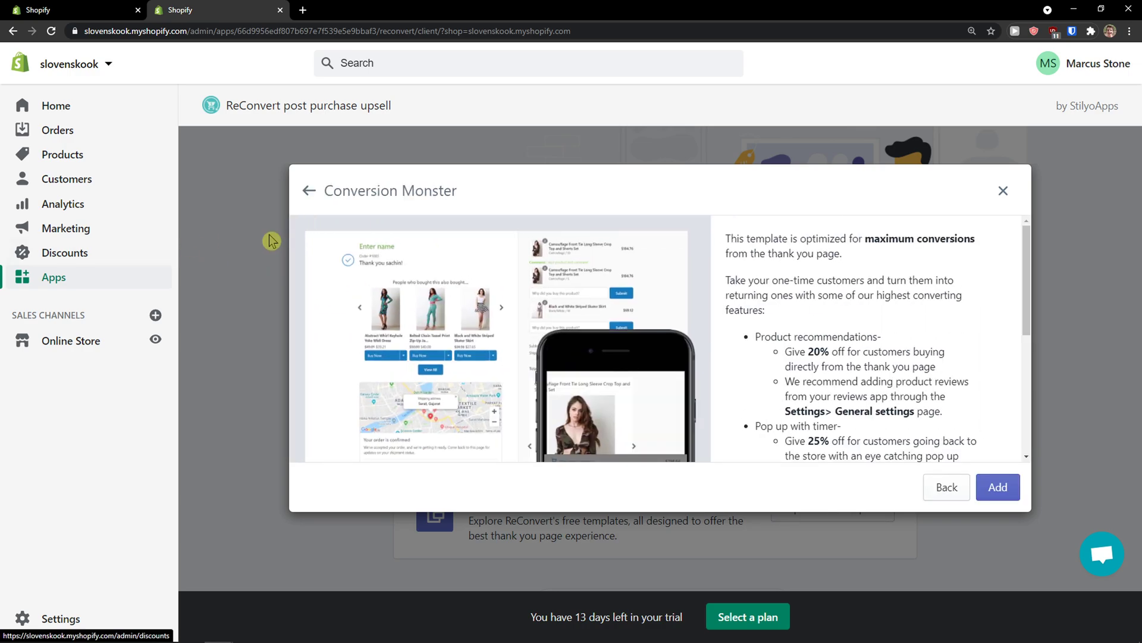
{"action": "left_click_drag", "start_coordinate": [819, 241], "coordinate": [919, 271]}
{"action": "left_click", "coordinate": [791, 247]}
{"action": "scroll", "coordinate": [823, 278], "scroll_direction": "down", "scroll_amount": 1}
{"action": "scroll", "coordinate": [885, 319], "scroll_direction": "up", "scroll_amount": 1}
{"action": "scroll", "coordinate": [886, 320], "scroll_direction": "down", "scroll_amount": 1}
{"action": "left_click_drag", "start_coordinate": [784, 293], "coordinate": [873, 322]}
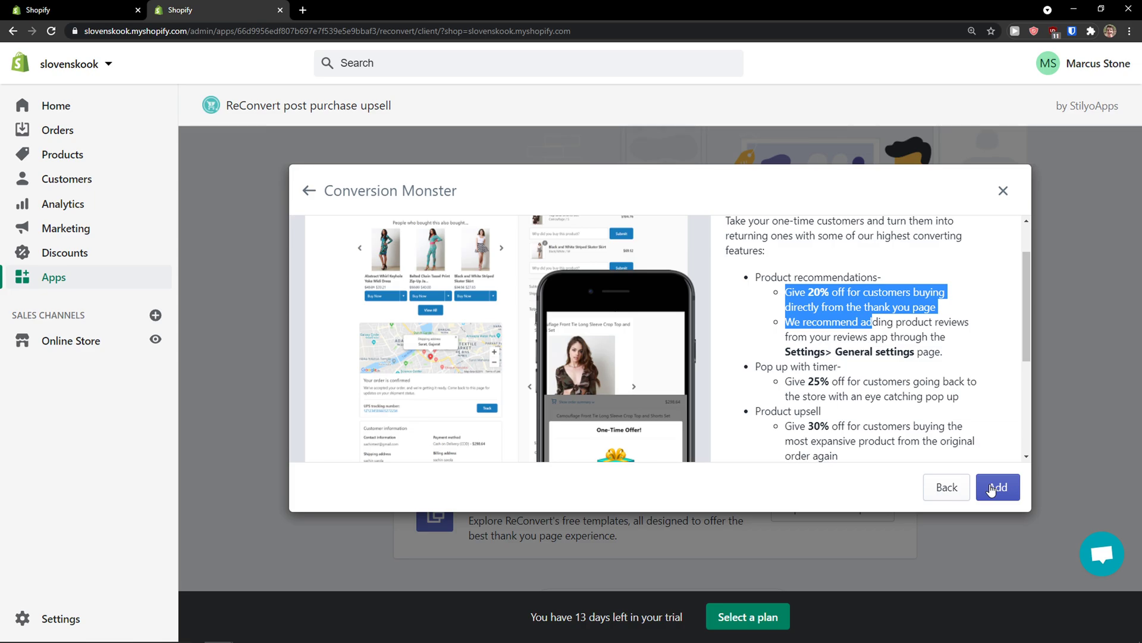
Close the Conversion Monster preview and start a new thank-you page template.
{"action": "left_click", "coordinate": [1002, 194]}
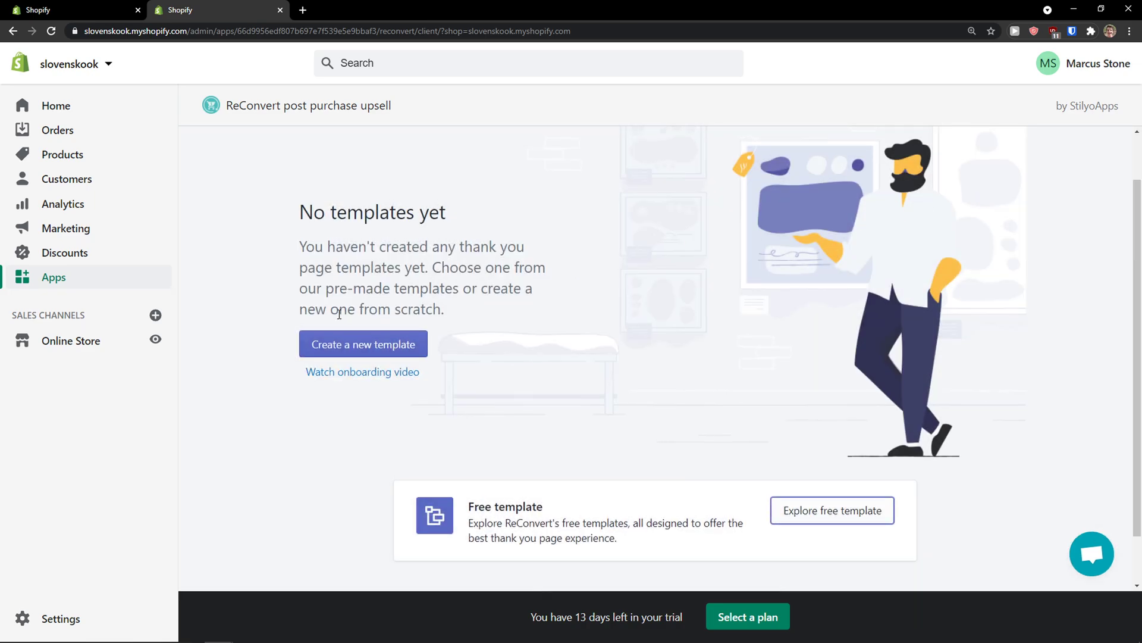
{"action": "scroll", "coordinate": [338, 314], "scroll_direction": "up", "scroll_amount": 1}
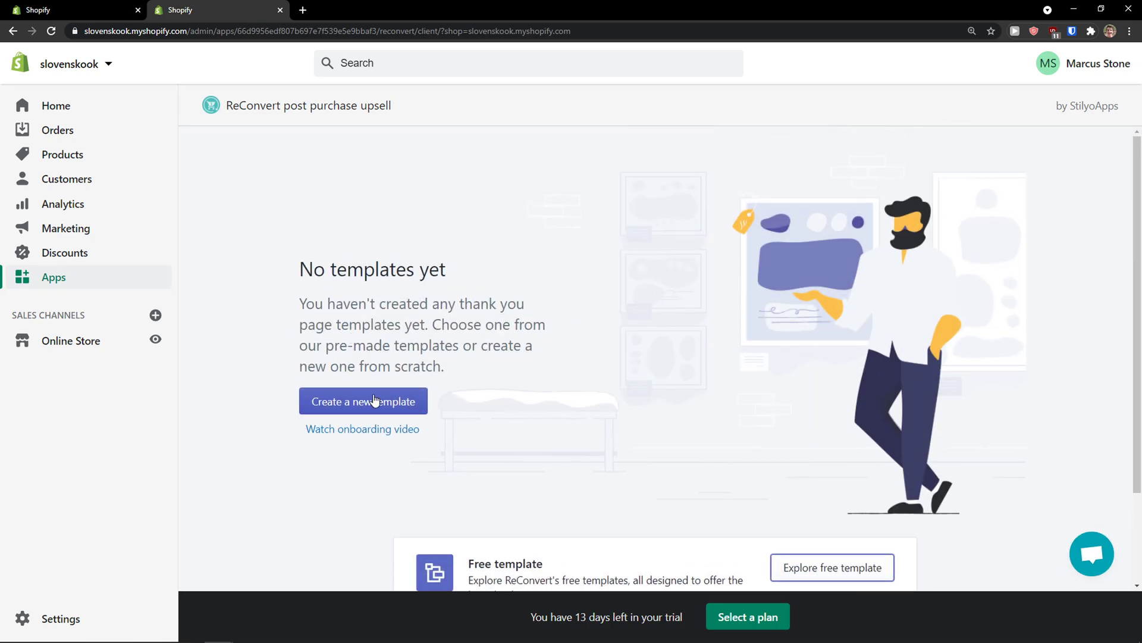
{"action": "left_click", "coordinate": [375, 401]}
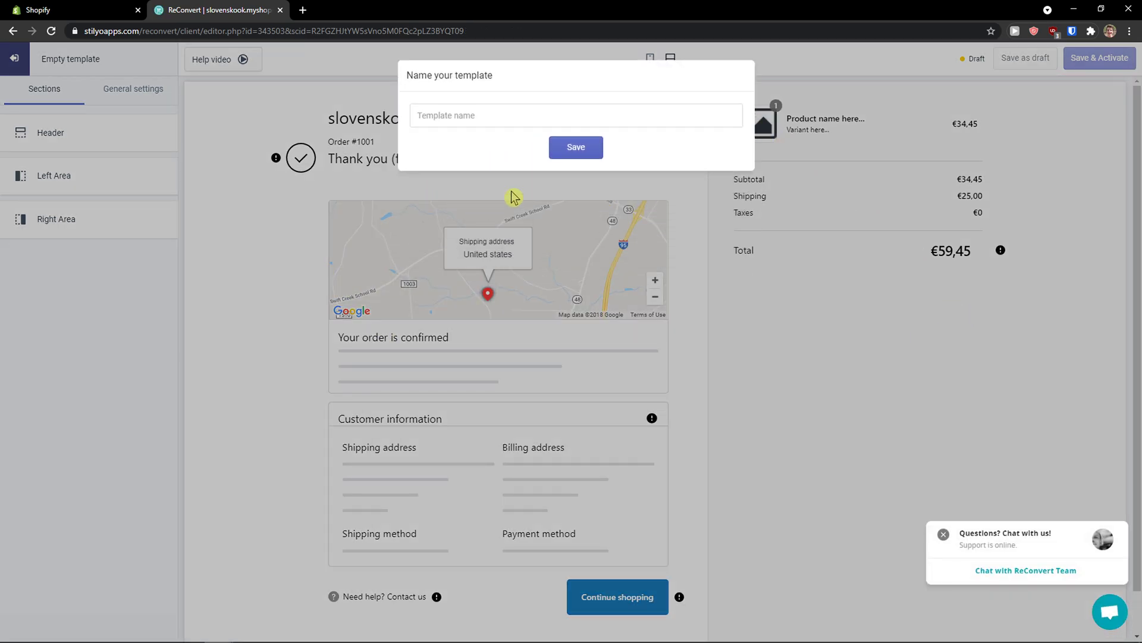
Name the new template 'Sales Template' and save the name.
{"action": "left_click", "coordinate": [484, 117]}
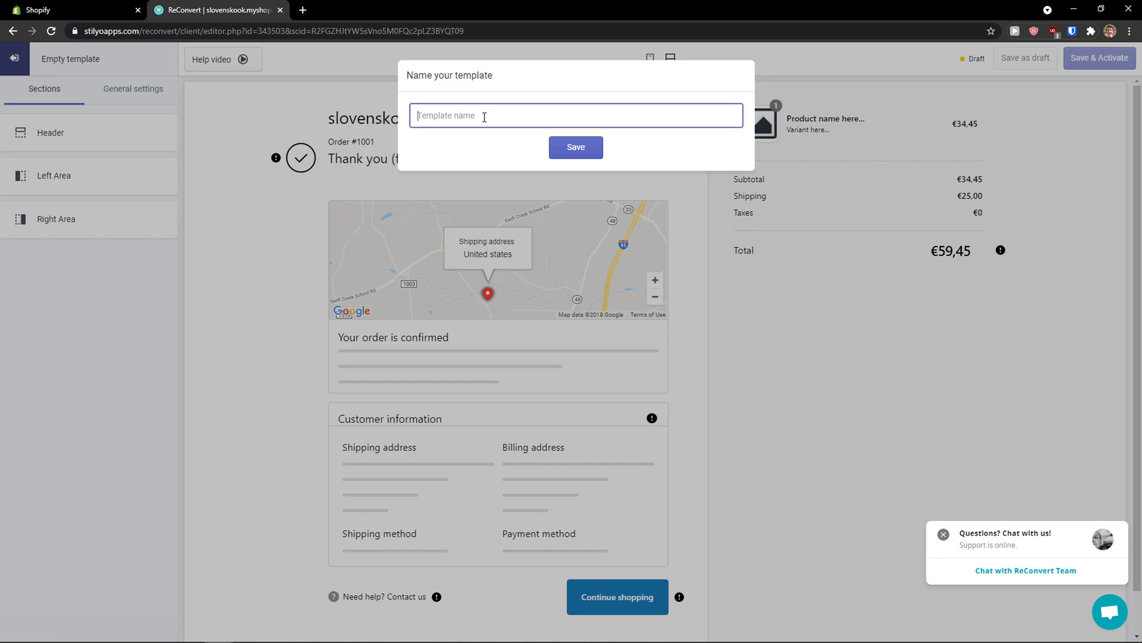
{"action": "type", "text": "Em"}
{"action": "key", "text": "BackSpace"}
{"action": "key", "text": "BackSpace"}
{"action": "type", "text": "Sales Template"}
{"action": "left_click", "coordinate": [574, 147]}
{"action": "scroll", "coordinate": [384, 244], "scroll_direction": "down", "scroll_amount": 1}
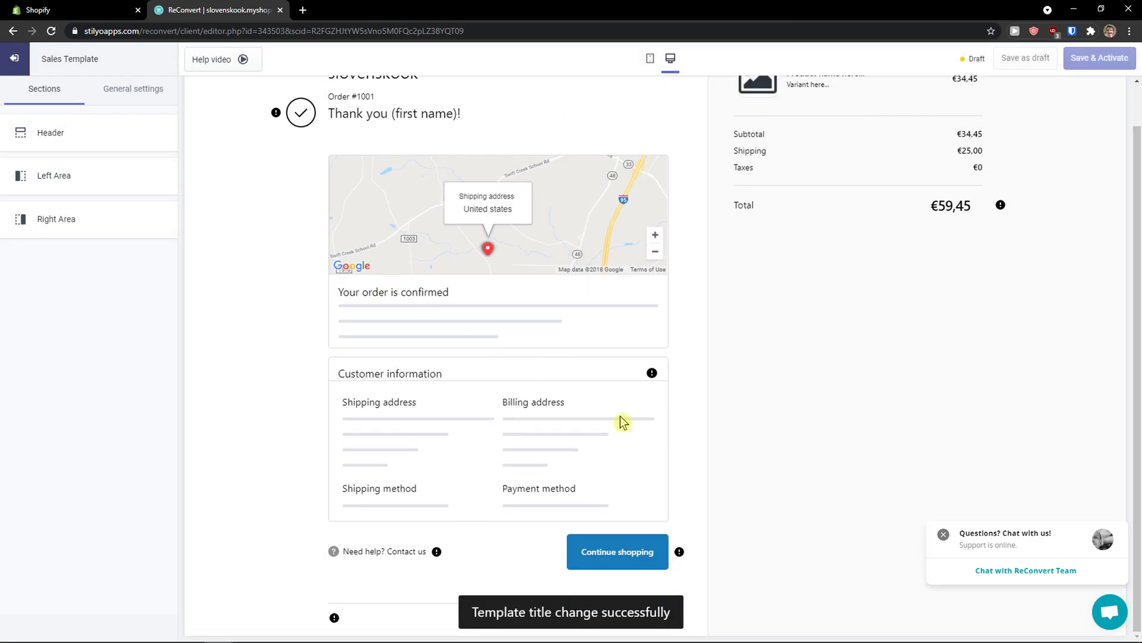
{"action": "scroll", "coordinate": [351, 416], "scroll_direction": "up", "scroll_amount": 1}
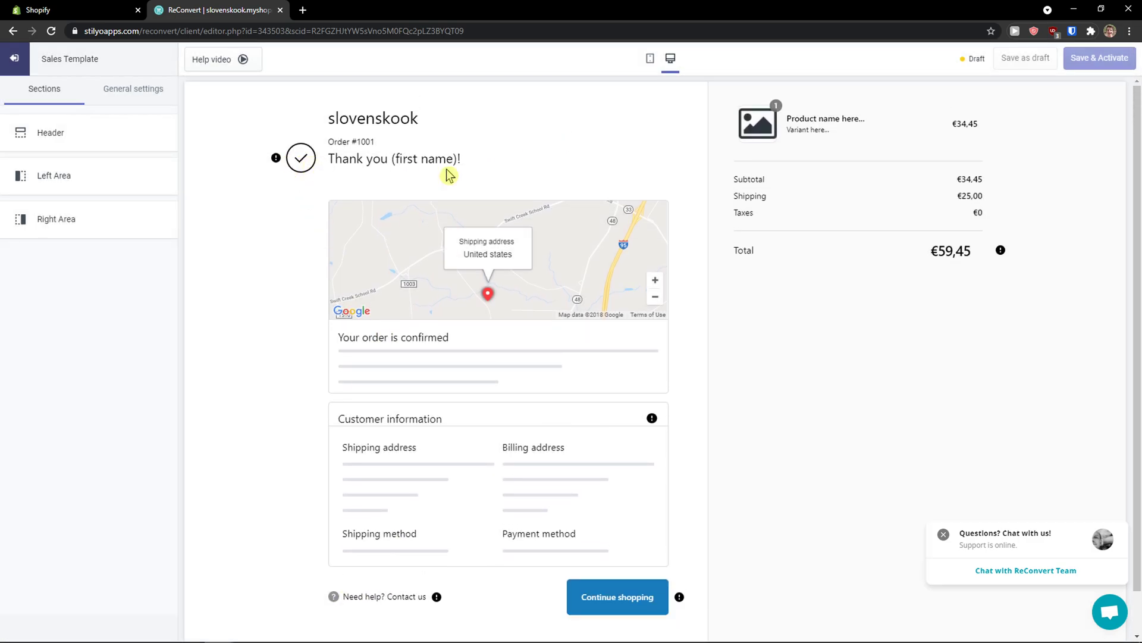
Look over the general settings and Header, then show the Left Area's sections.
{"action": "left_click", "coordinate": [96, 88]}
{"action": "left_click", "coordinate": [80, 90]}
{"action": "left_click", "coordinate": [82, 134]}
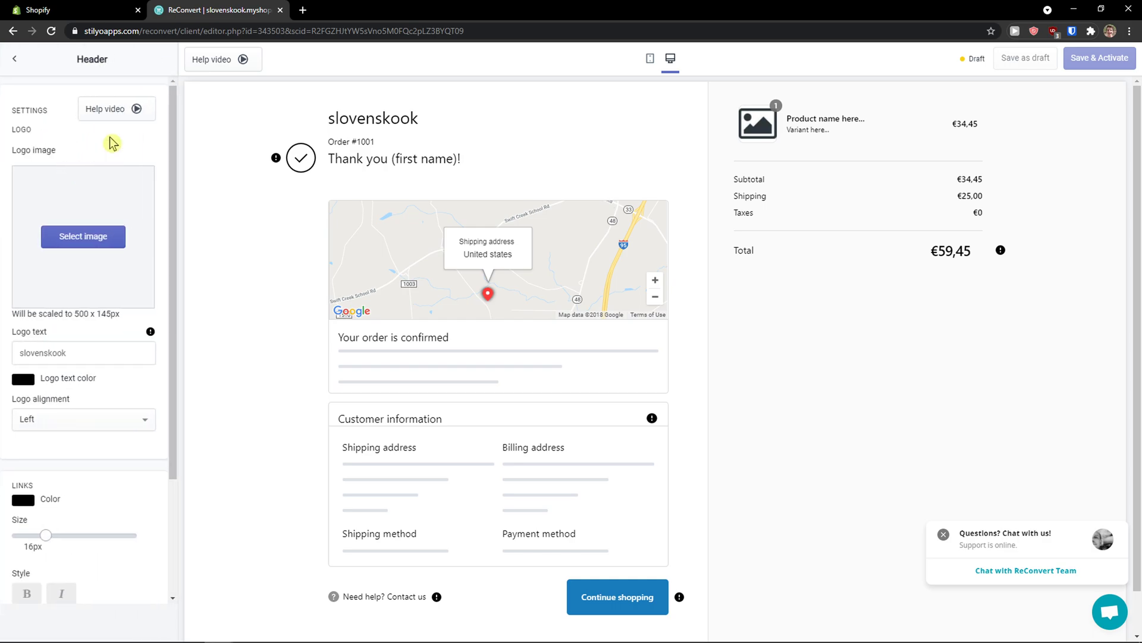
{"action": "left_click", "coordinate": [2, 69]}
{"action": "left_click", "coordinate": [69, 176]}
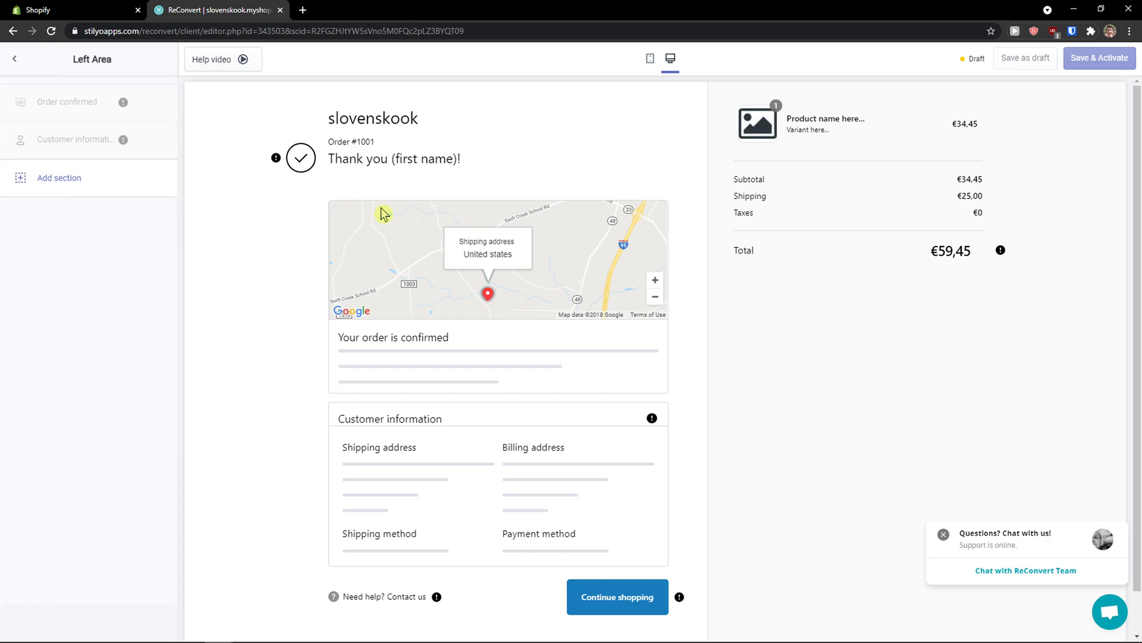
{"action": "scroll", "coordinate": [381, 233], "scroll_direction": "down", "scroll_amount": 1}
{"action": "scroll", "coordinate": [366, 247], "scroll_direction": "up", "scroll_amount": 1}
{"action": "scroll", "coordinate": [391, 266], "scroll_direction": "down", "scroll_amount": 1}
Add a Social follow buttons section to the Left Area and reopen the section types list.
{"action": "left_click", "coordinate": [69, 188]}
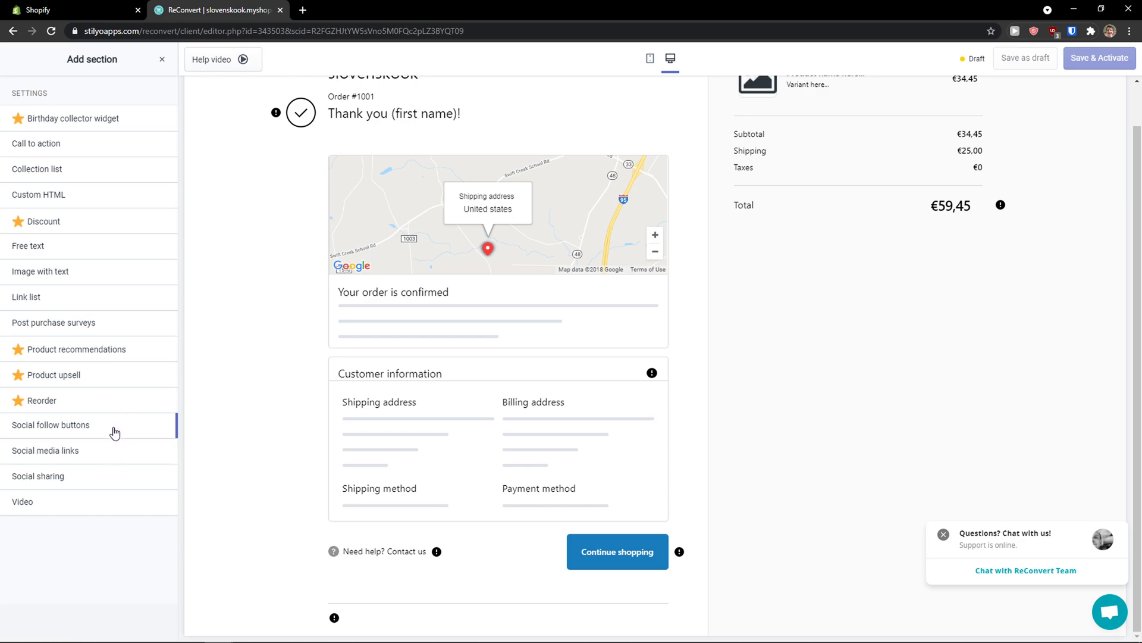
{"action": "left_click", "coordinate": [160, 425]}
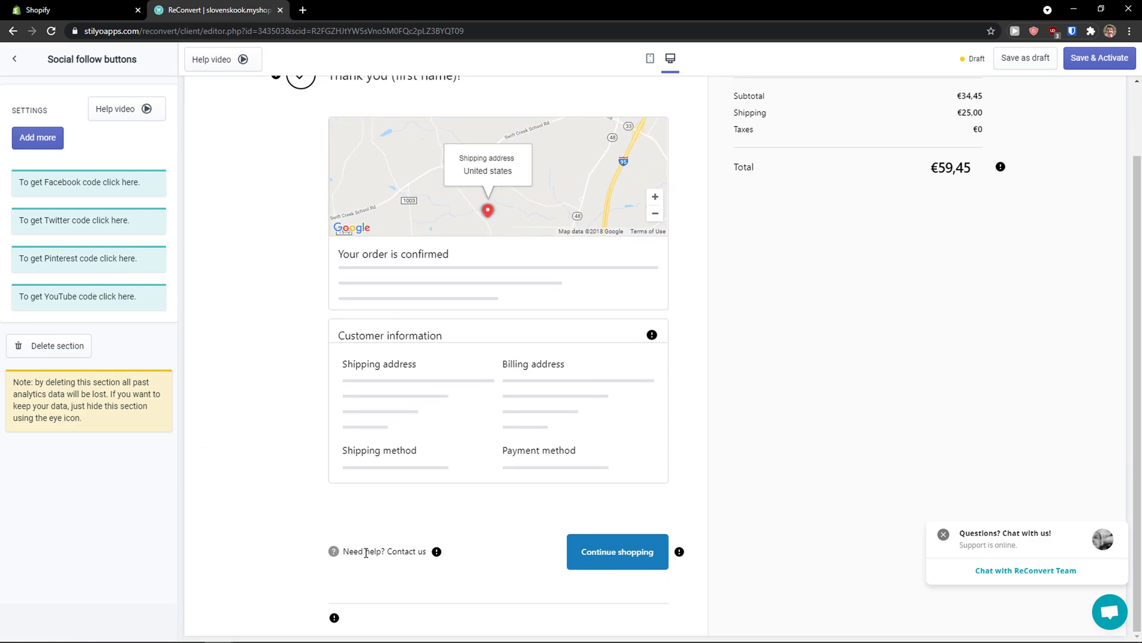
{"action": "left_click", "coordinate": [14, 59]}
{"action": "left_click", "coordinate": [48, 215]}
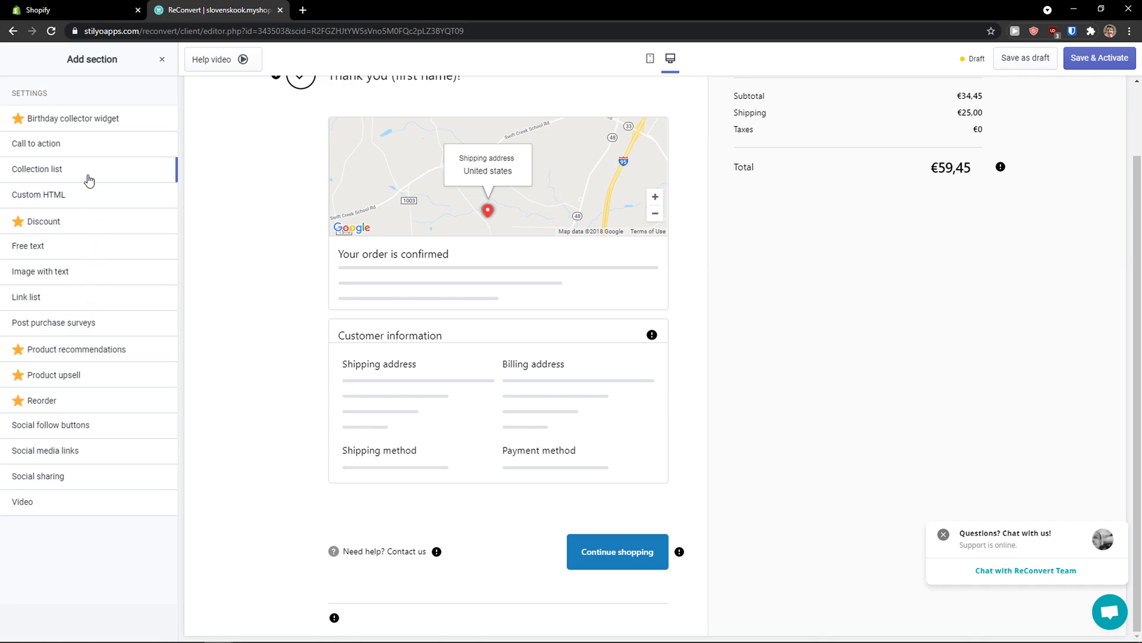
Add a Call to action section and replace its text with 'COME AND BUY THIS PRODUCT'.
{"action": "mouse_move", "coordinate": [132, 152]}
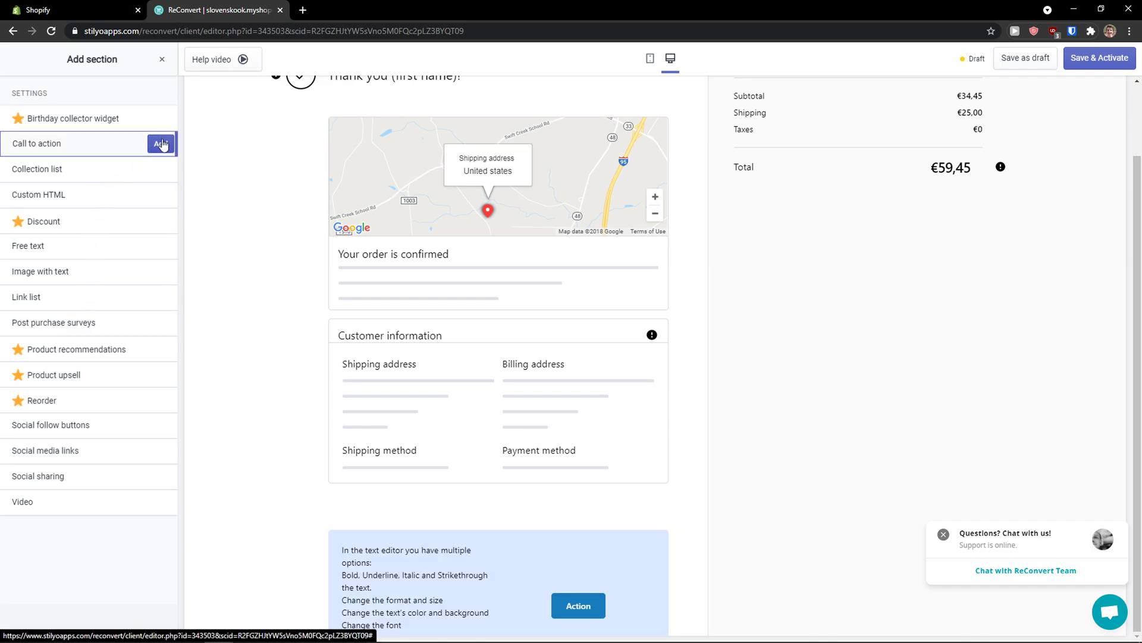
{"action": "left_click", "coordinate": [159, 143]}
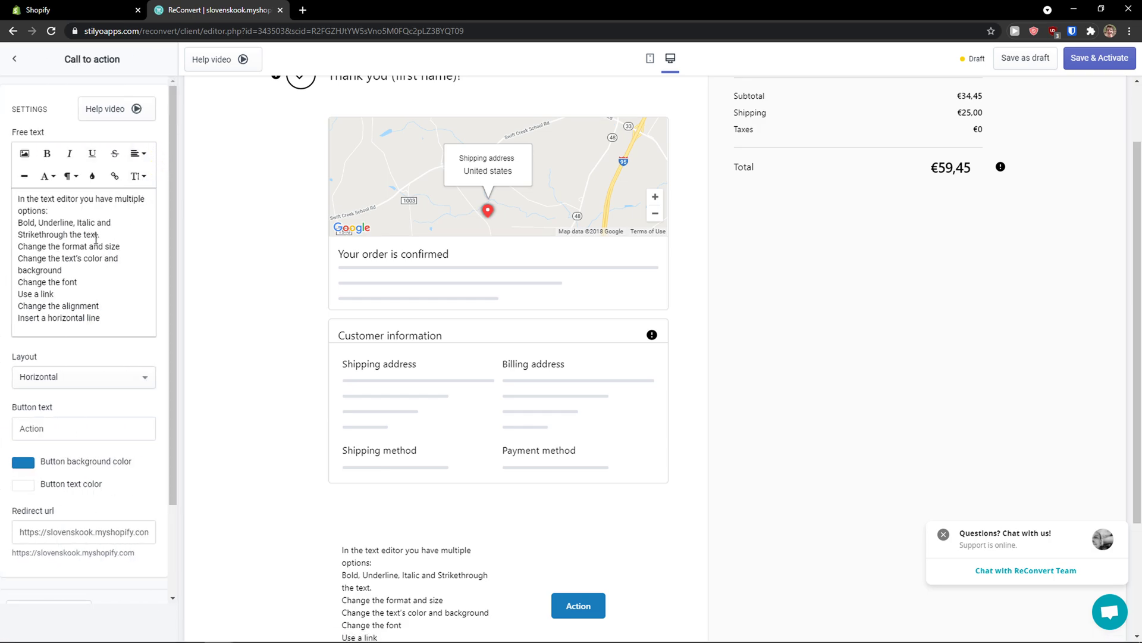
{"action": "left_click_drag", "start_coordinate": [103, 319], "coordinate": [7, 184]}
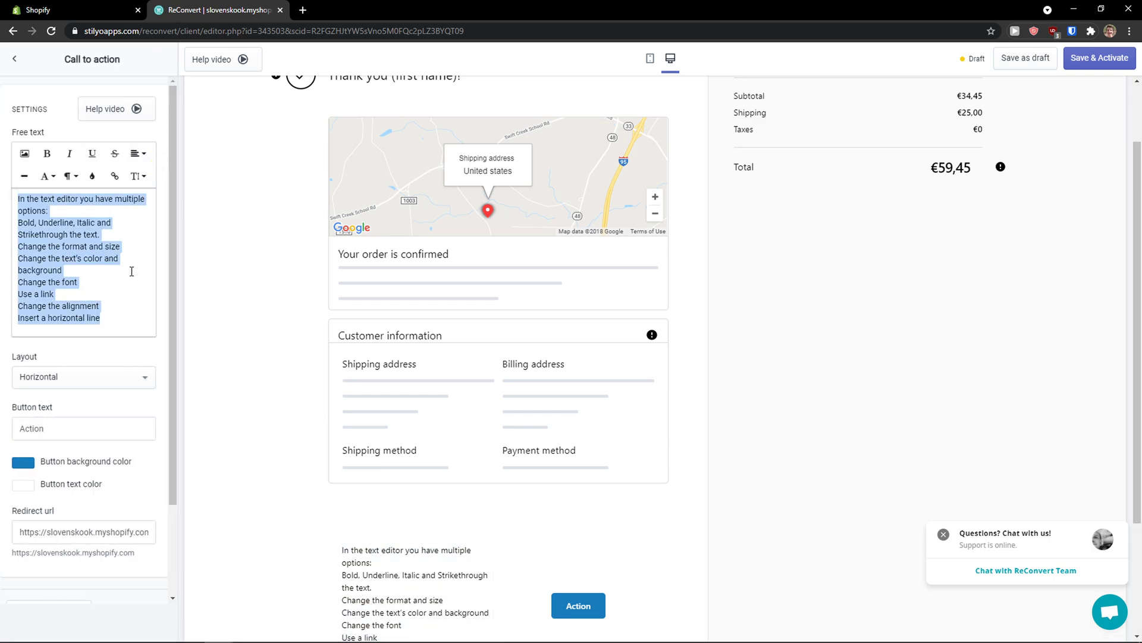
{"action": "type", "text": "COME AN"}
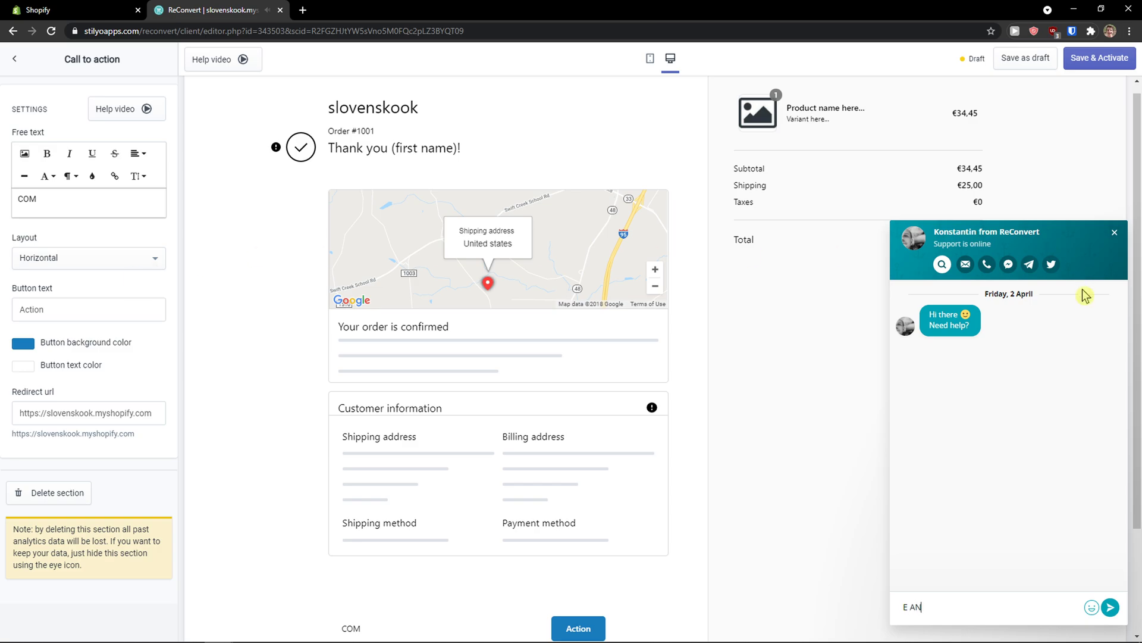
{"action": "left_click", "coordinate": [1115, 232]}
{"action": "left_click", "coordinate": [62, 196]}
{"action": "type", "text": "E AND BUY THIS PRODUCT"}
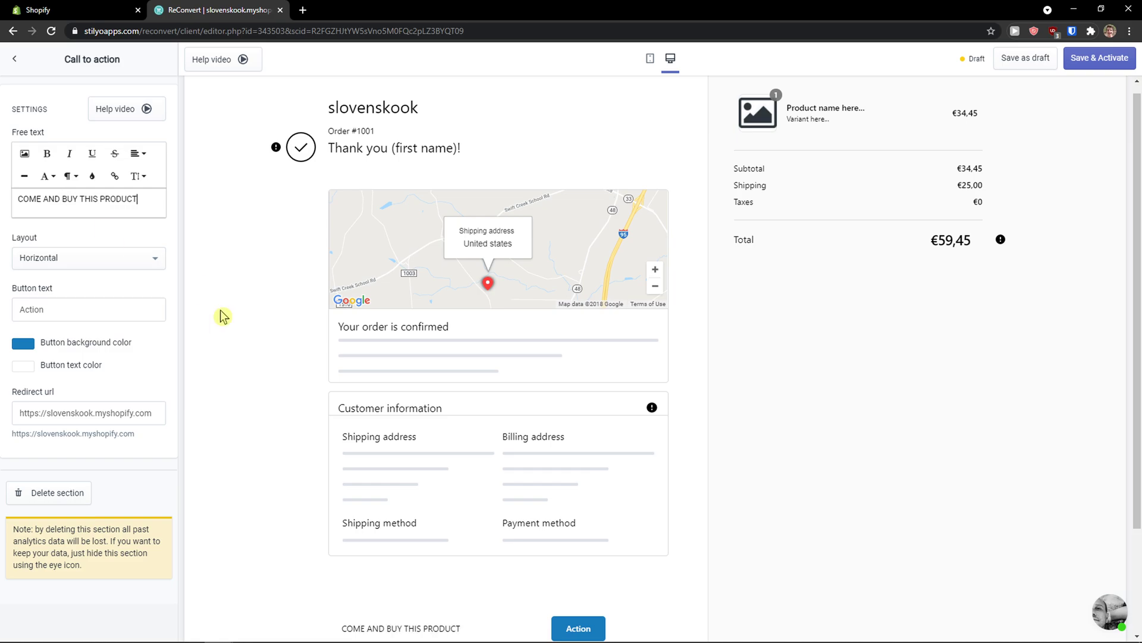
Keep the call-to-action button label as 'Action'.
{"action": "scroll", "coordinate": [301, 541], "scroll_direction": "down", "scroll_amount": 2}
{"action": "scroll", "coordinate": [381, 520], "scroll_direction": "down", "scroll_amount": 2}
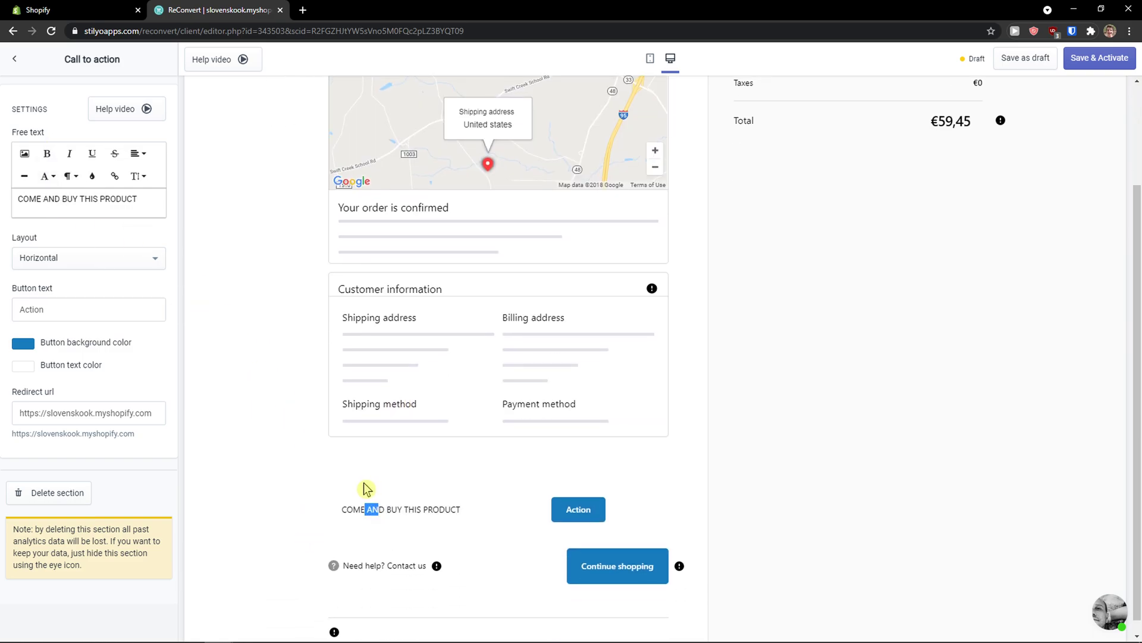
{"action": "scroll", "coordinate": [416, 569], "scroll_direction": "down", "scroll_amount": 1}
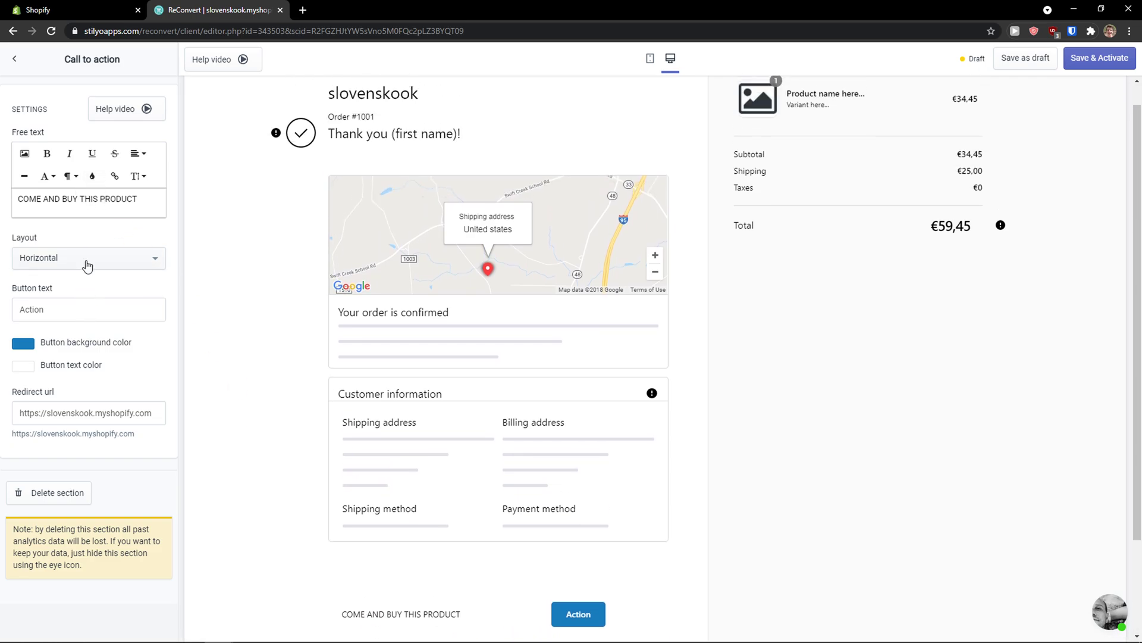
{"action": "double_click", "coordinate": [69, 304]}
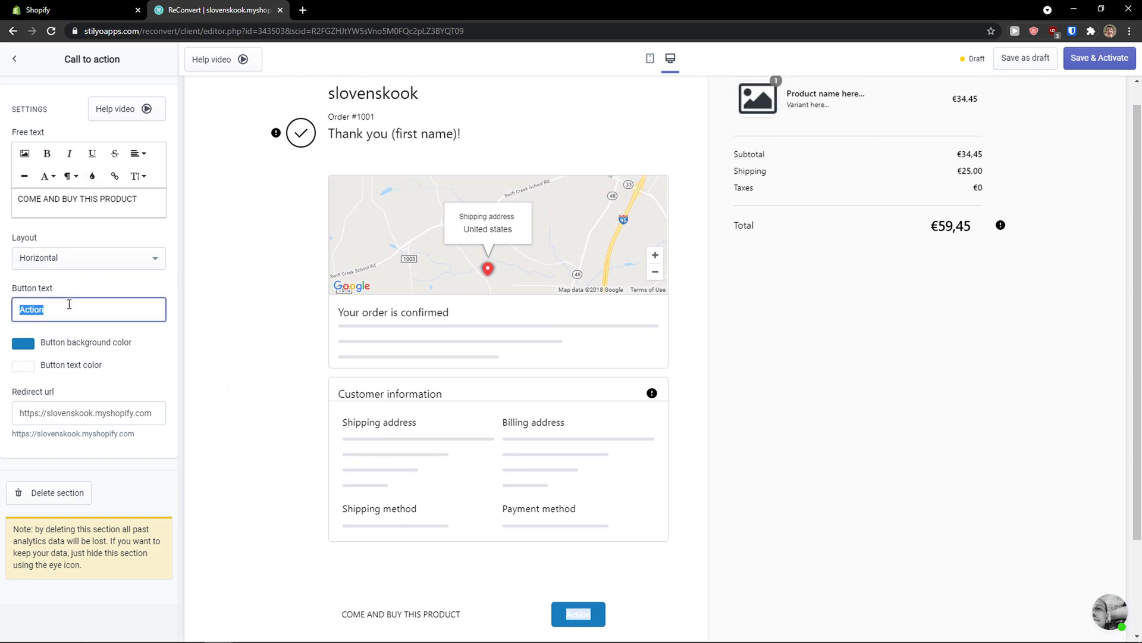
{"action": "left_click", "coordinate": [137, 363]}
Place Call to action above Social follow buttons, check mobile and desktop previews, then open Right Area.
{"action": "left_click", "coordinate": [15, 59]}
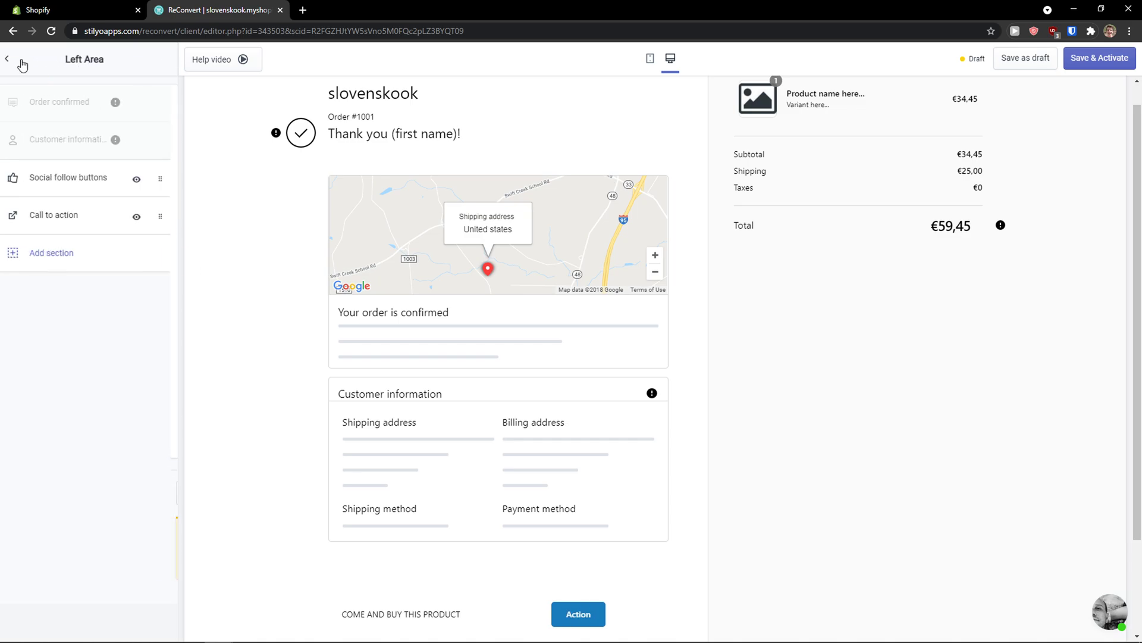
{"action": "left_click_drag", "start_coordinate": [167, 214], "coordinate": [166, 171]}
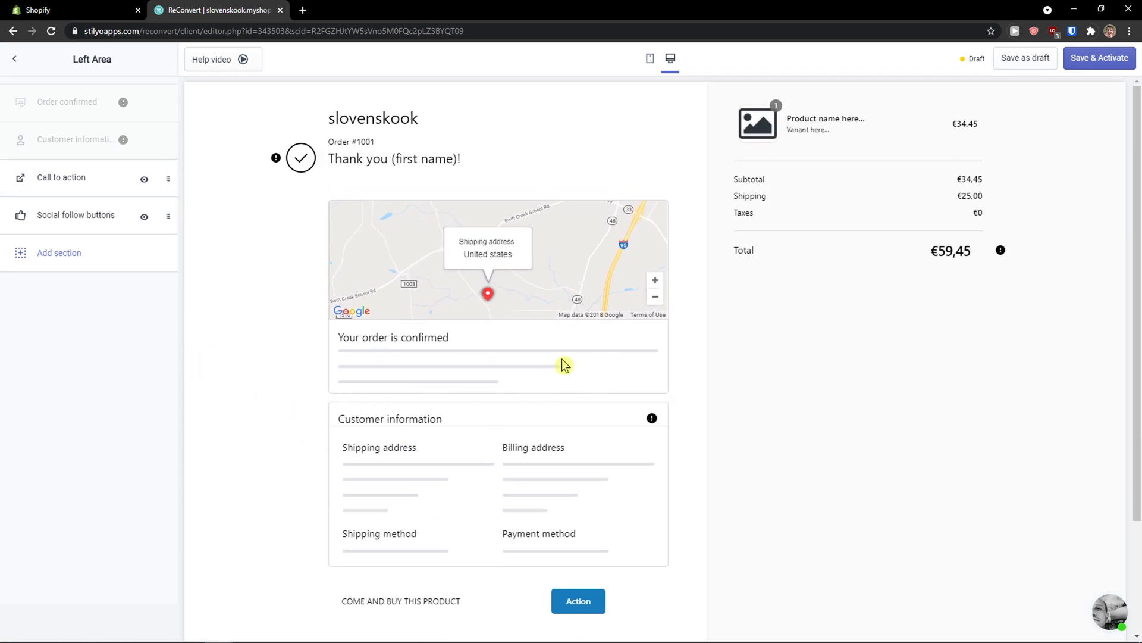
{"action": "left_click", "coordinate": [651, 59]}
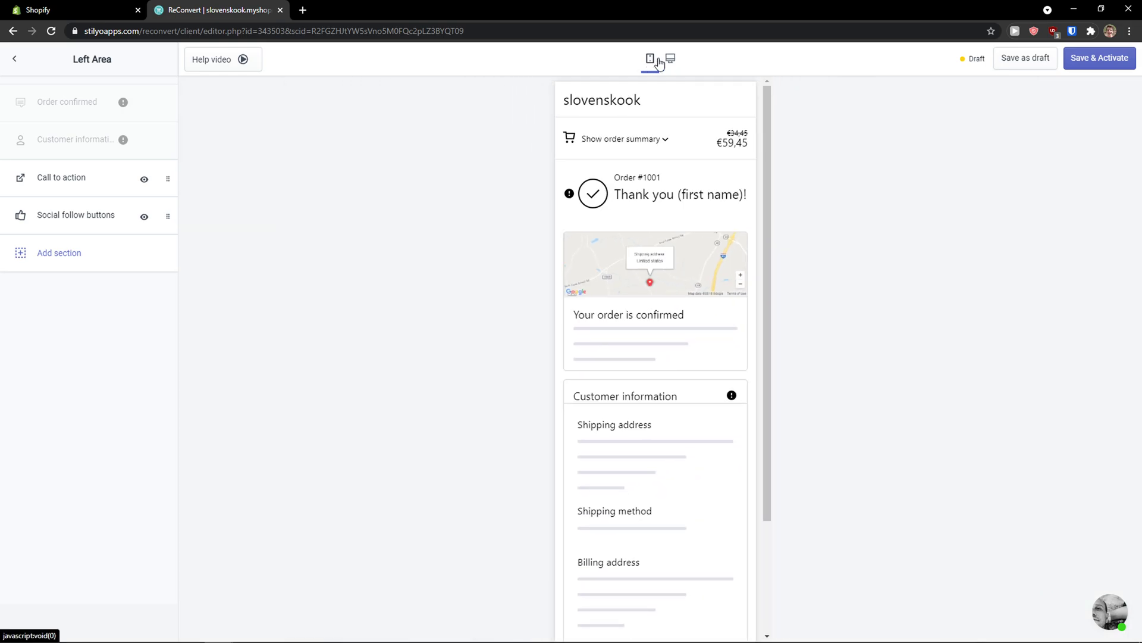
{"action": "left_click", "coordinate": [668, 59]}
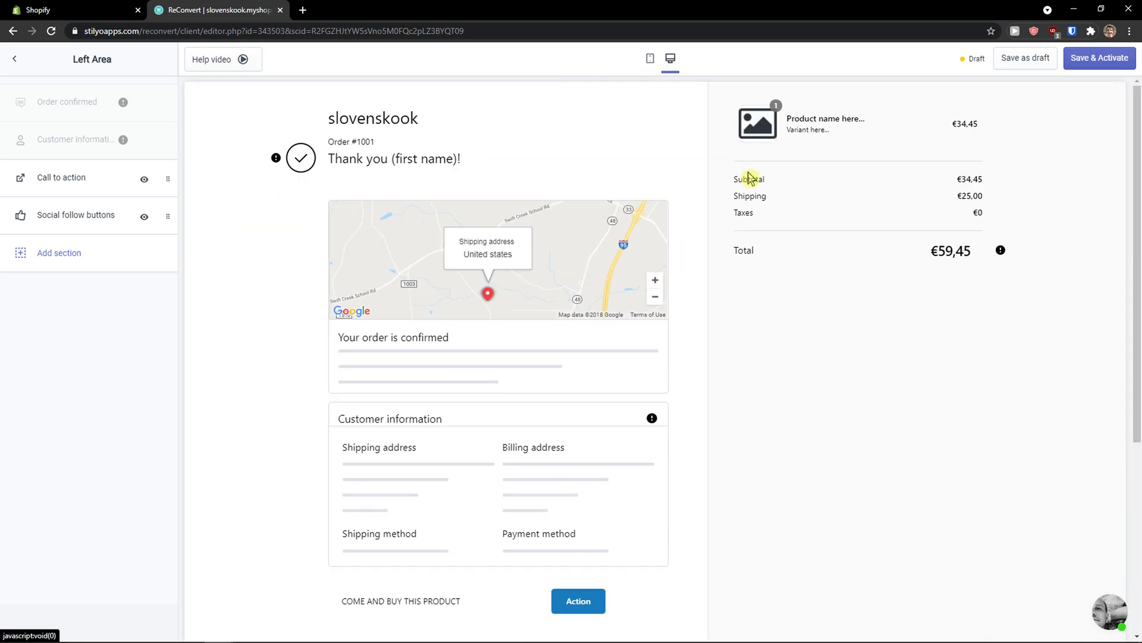
{"action": "scroll", "coordinate": [416, 232], "scroll_direction": "down", "scroll_amount": 2}
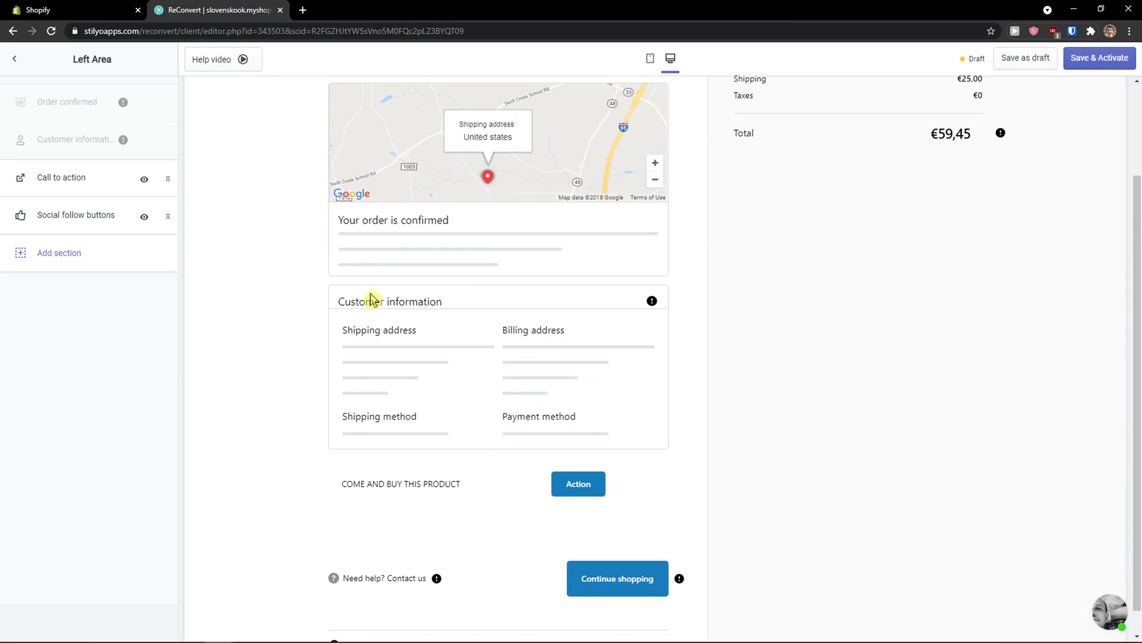
{"action": "scroll", "coordinate": [398, 321], "scroll_direction": "down", "scroll_amount": 1}
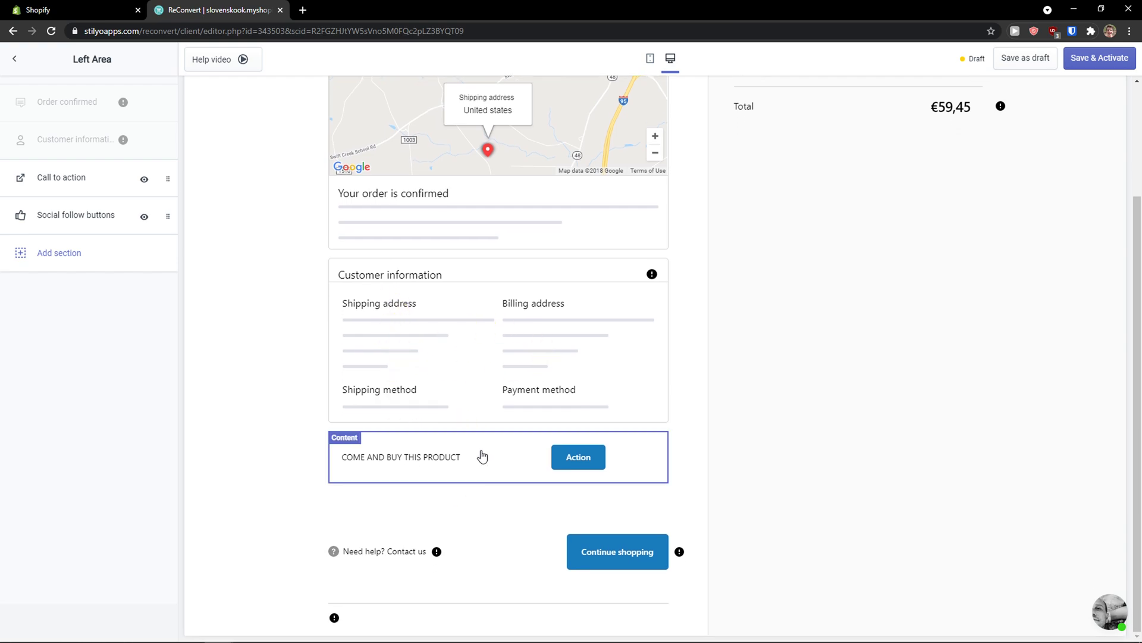
{"action": "left_click", "coordinate": [14, 58]}
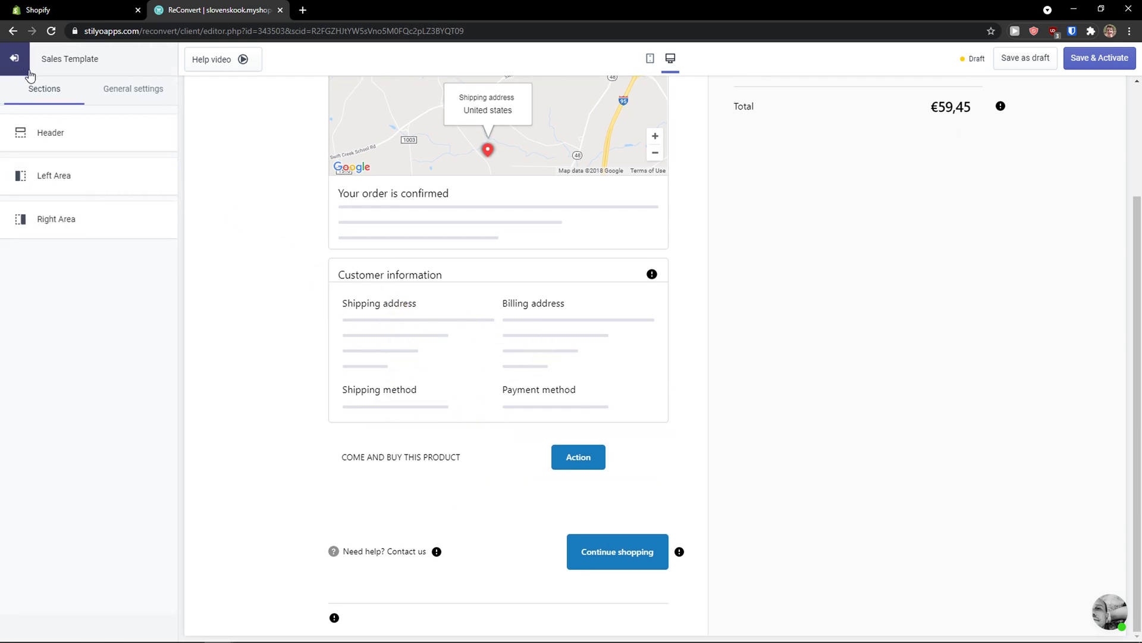
{"action": "left_click", "coordinate": [58, 221]}
Add a Post purchase surveys section to the Right Area, leaving no survey selected.
{"action": "scroll", "coordinate": [670, 367], "scroll_direction": "up", "scroll_amount": 3}
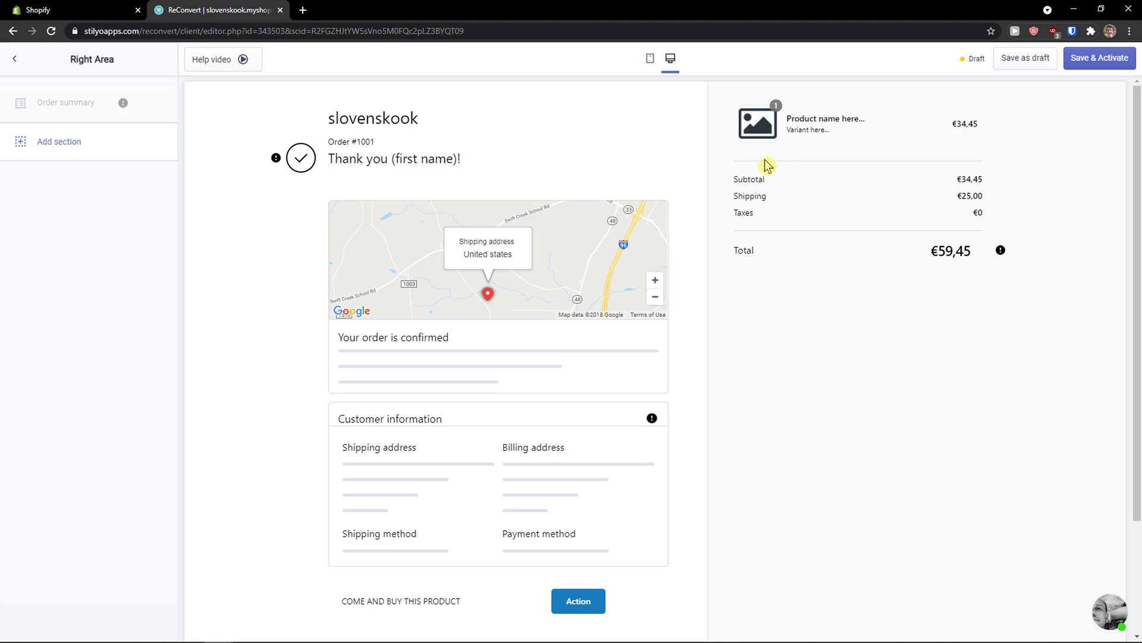
{"action": "left_click", "coordinate": [69, 154]}
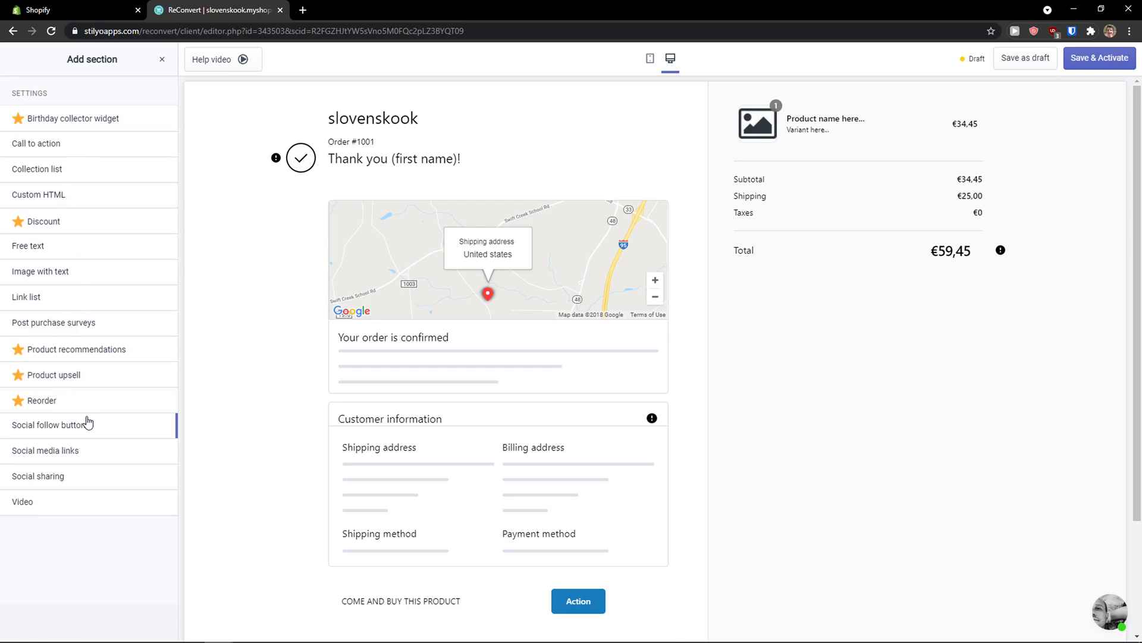
{"action": "left_click", "coordinate": [54, 334]}
{"action": "left_click", "coordinate": [162, 329]}
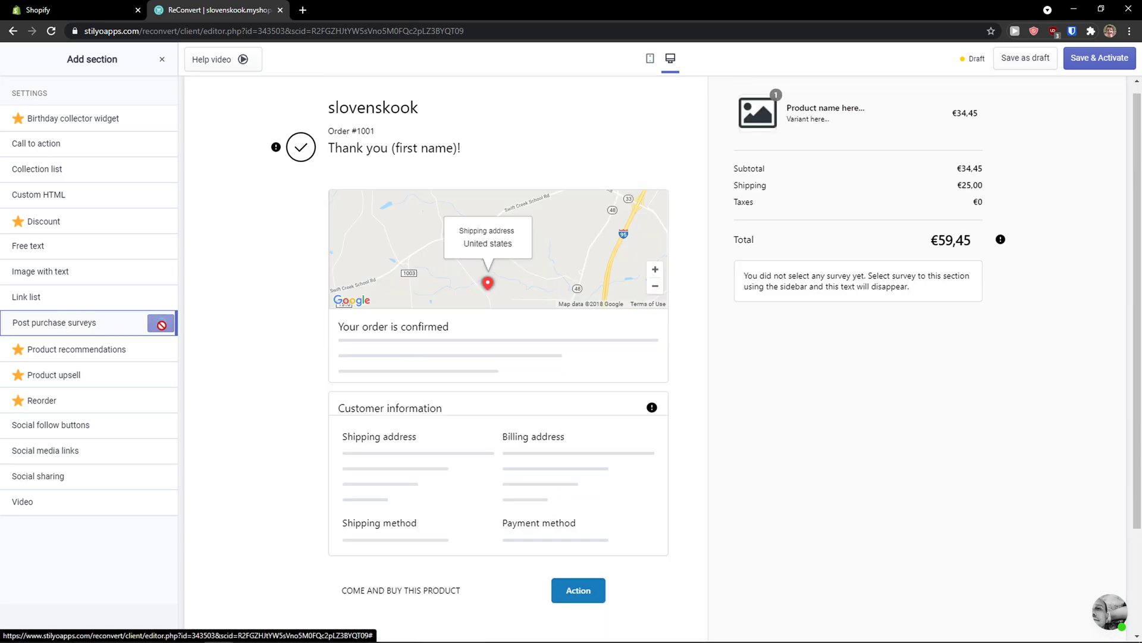
{"action": "left_click", "coordinate": [60, 162]}
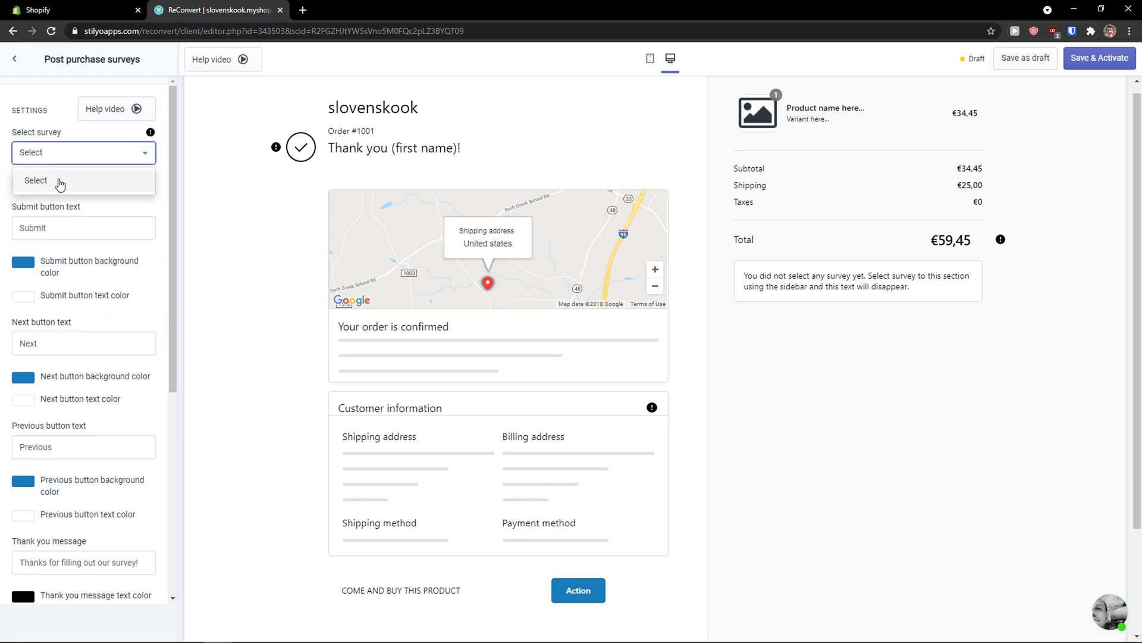
{"action": "left_click", "coordinate": [57, 183]}
{"action": "left_click", "coordinate": [83, 155]}
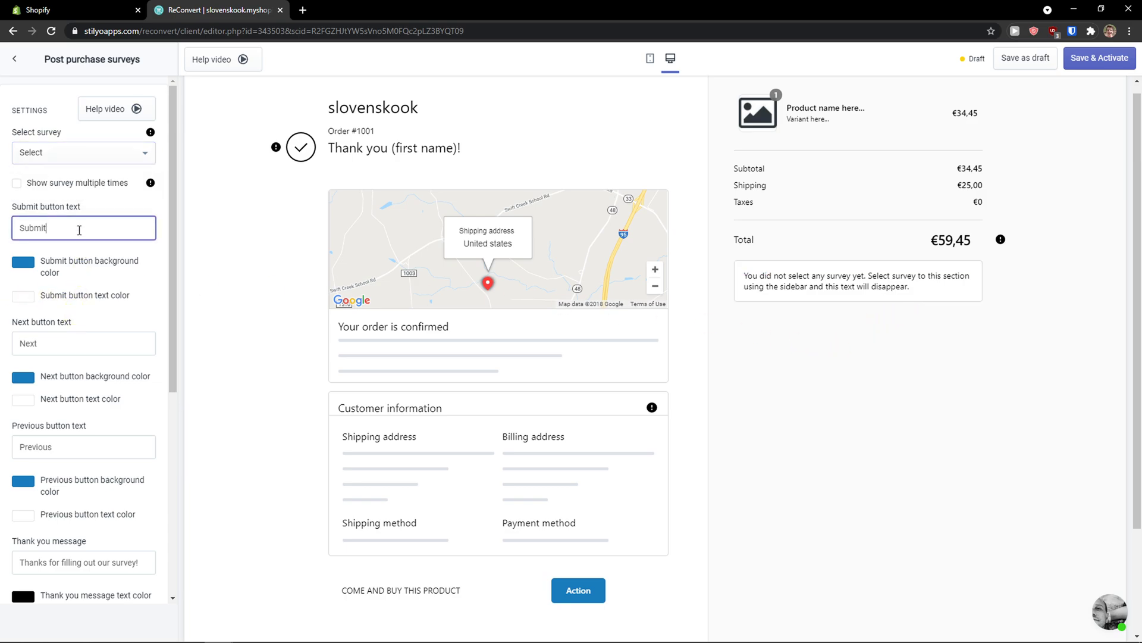
{"action": "scroll", "coordinate": [81, 332], "scroll_direction": "down", "scroll_amount": 3}
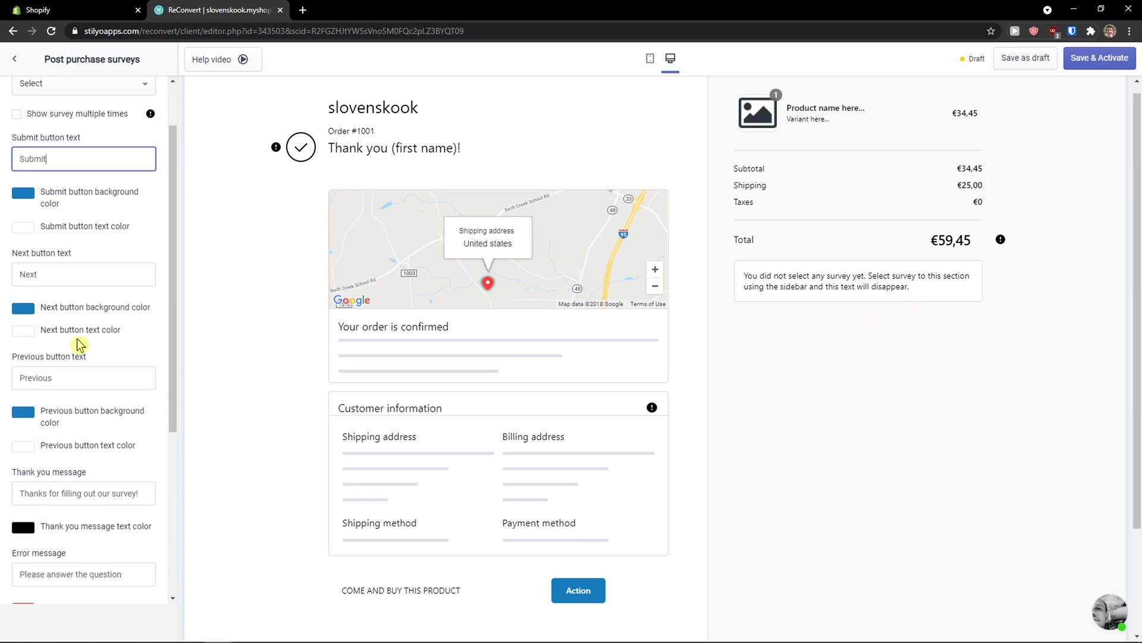
{"action": "scroll", "coordinate": [75, 338], "scroll_direction": "down", "scroll_amount": 2}
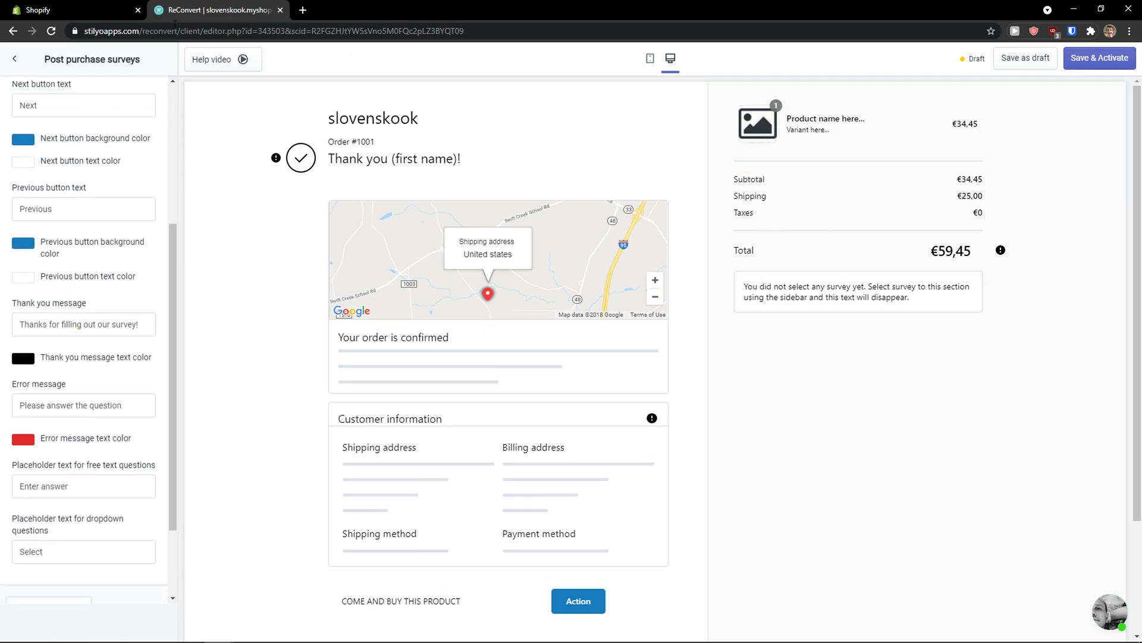
Exit the Sales Template editor, confirm leaving, and create another new thank-you page template.
{"action": "left_click", "coordinate": [16, 60]}
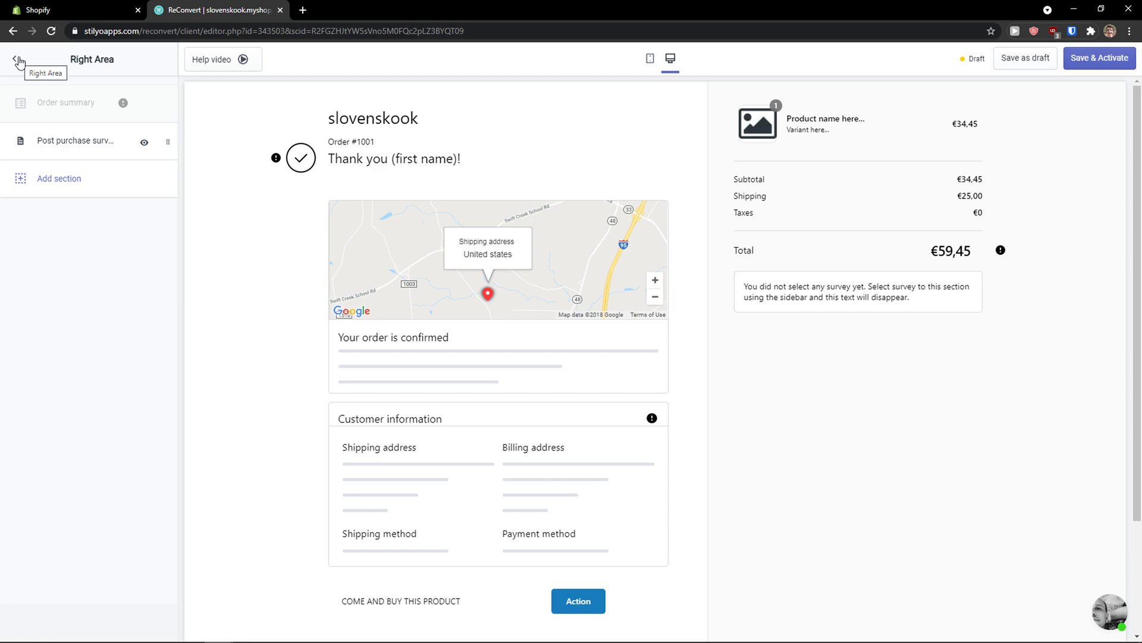
{"action": "left_click", "coordinate": [16, 60]}
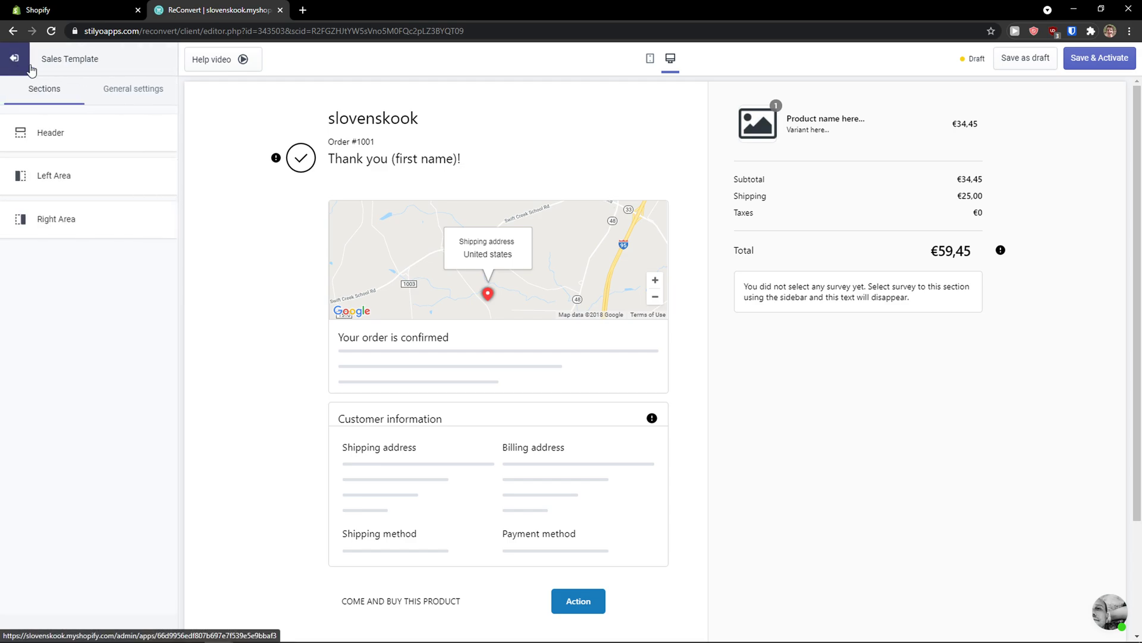
{"action": "left_click", "coordinate": [16, 60]}
{"action": "left_click", "coordinate": [629, 97]}
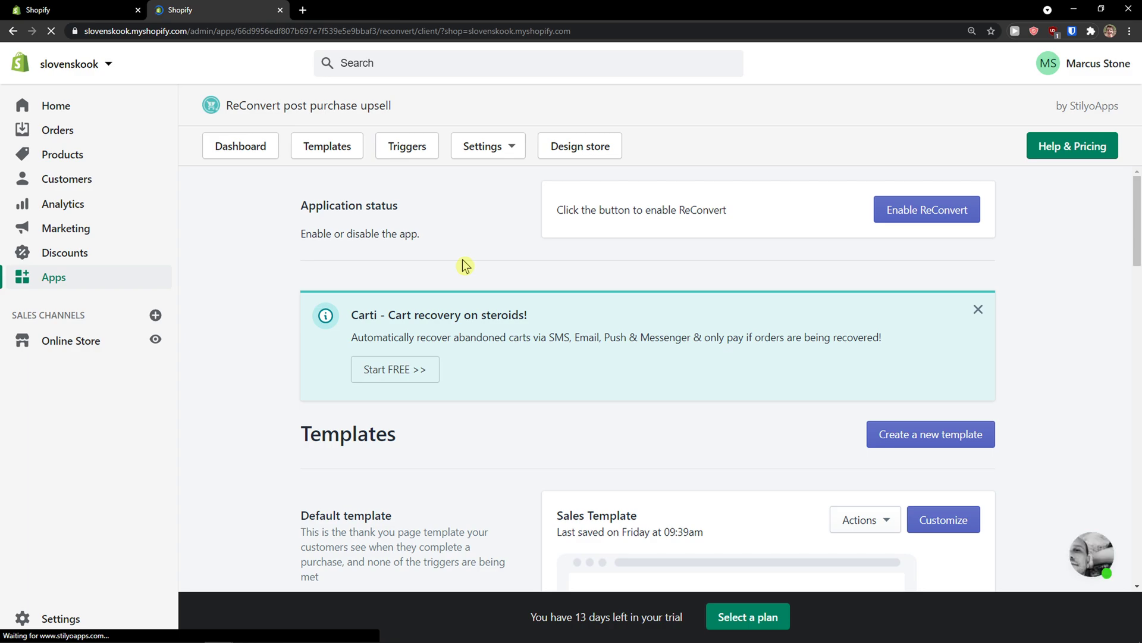
{"action": "scroll", "coordinate": [494, 277], "scroll_direction": "down", "scroll_amount": 1}
{"action": "scroll", "coordinate": [880, 400], "scroll_direction": "up", "scroll_amount": 1}
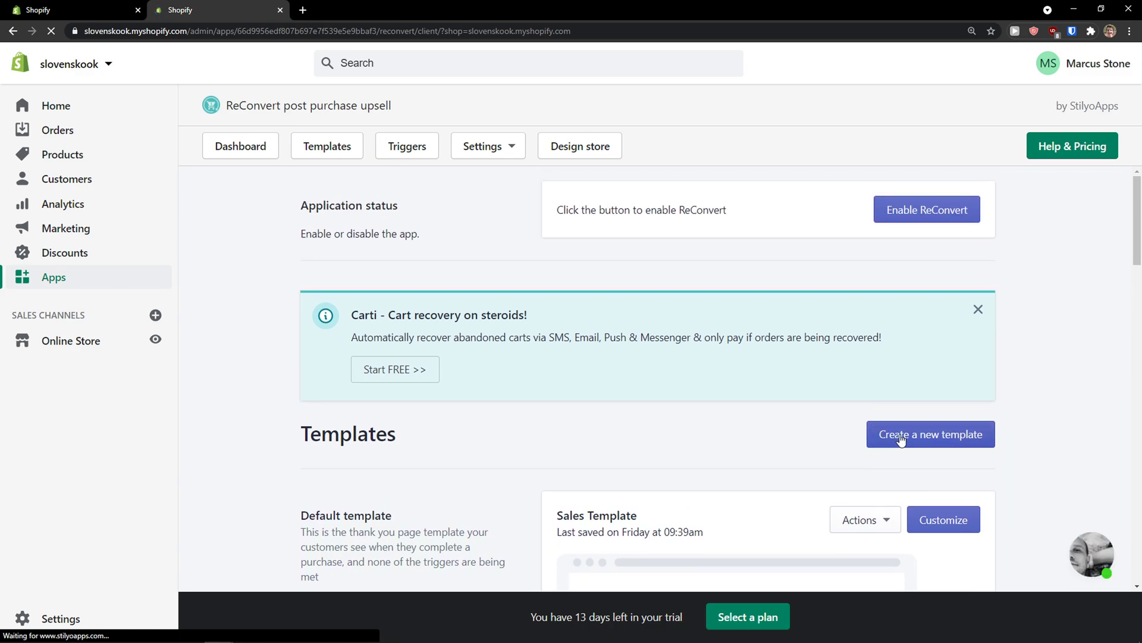
{"action": "left_click", "coordinate": [904, 437]}
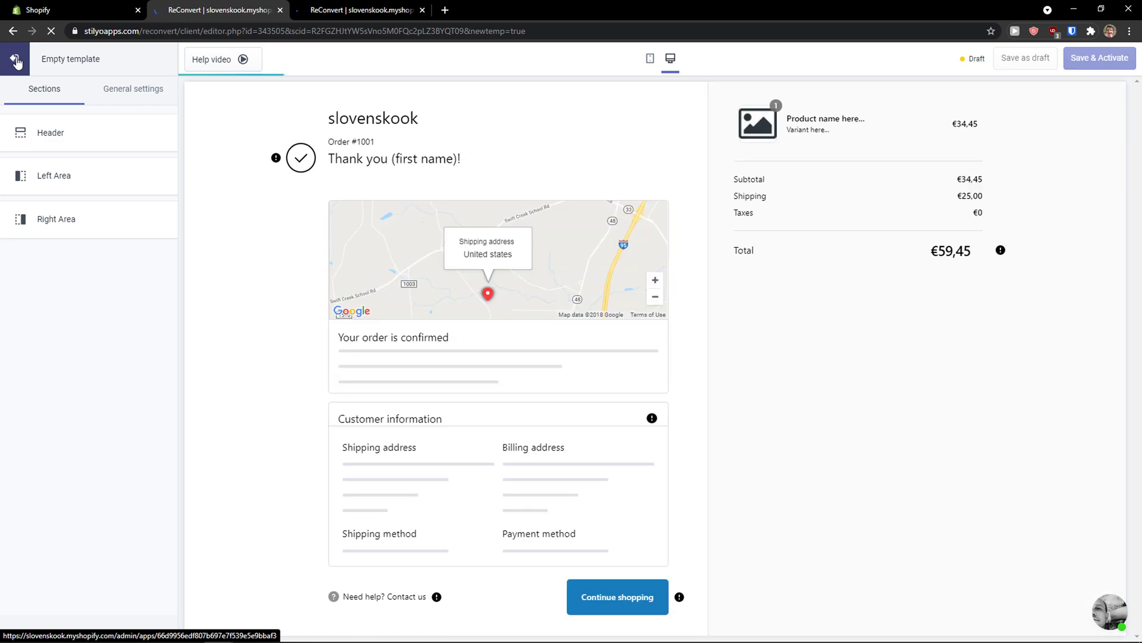
Add a new thank-you page template from the free Conversion Monster preset.
{"action": "left_click", "coordinate": [16, 60]}
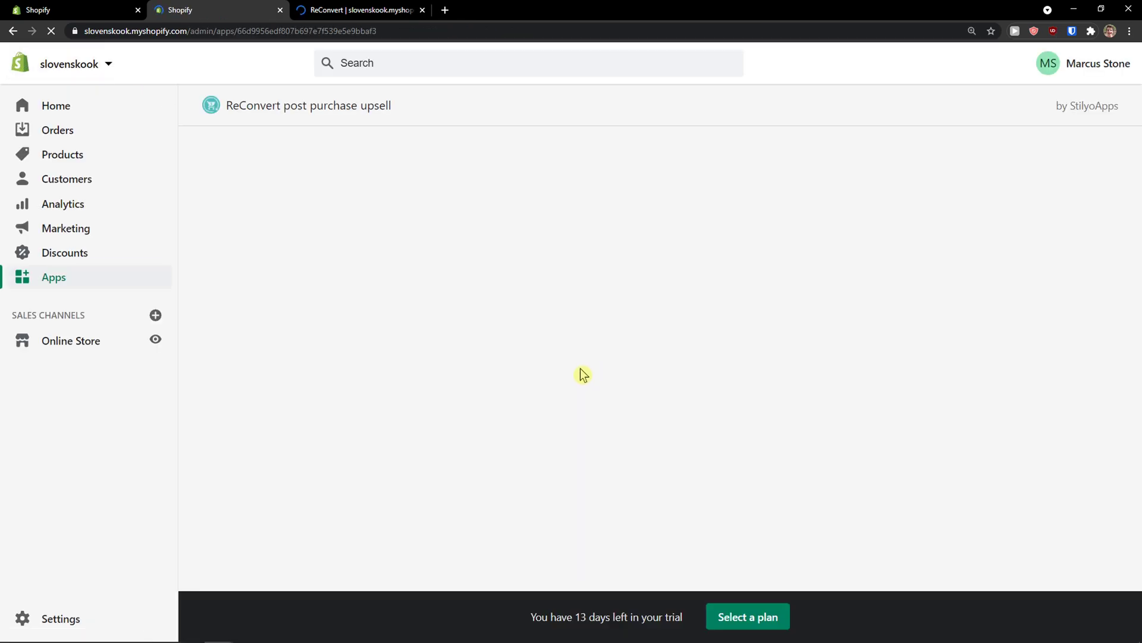
{"action": "scroll", "coordinate": [581, 375], "scroll_direction": "down", "scroll_amount": 3}
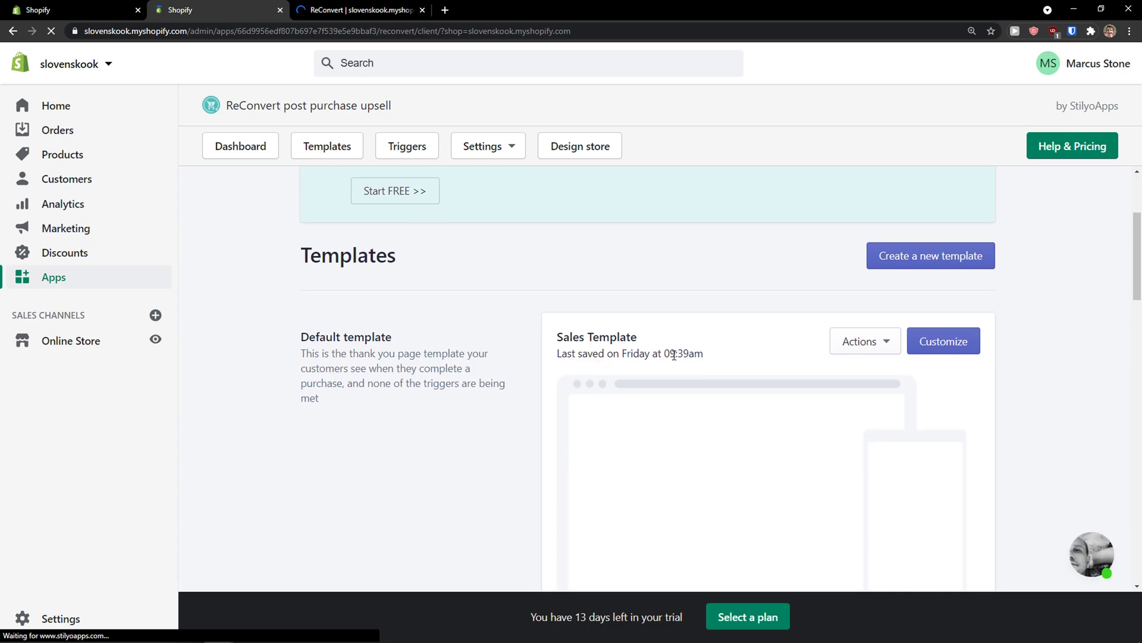
{"action": "left_click", "coordinate": [864, 345]}
{"action": "scroll", "coordinate": [1023, 421], "scroll_direction": "down", "scroll_amount": 5}
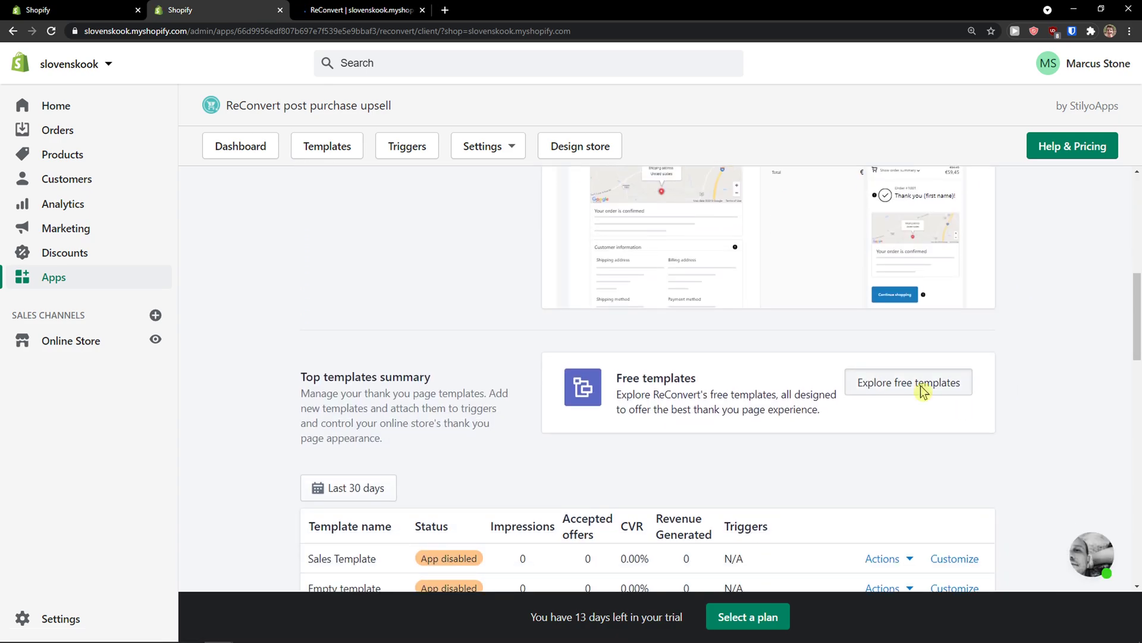
{"action": "left_click", "coordinate": [922, 384]}
{"action": "left_click", "coordinate": [505, 377]}
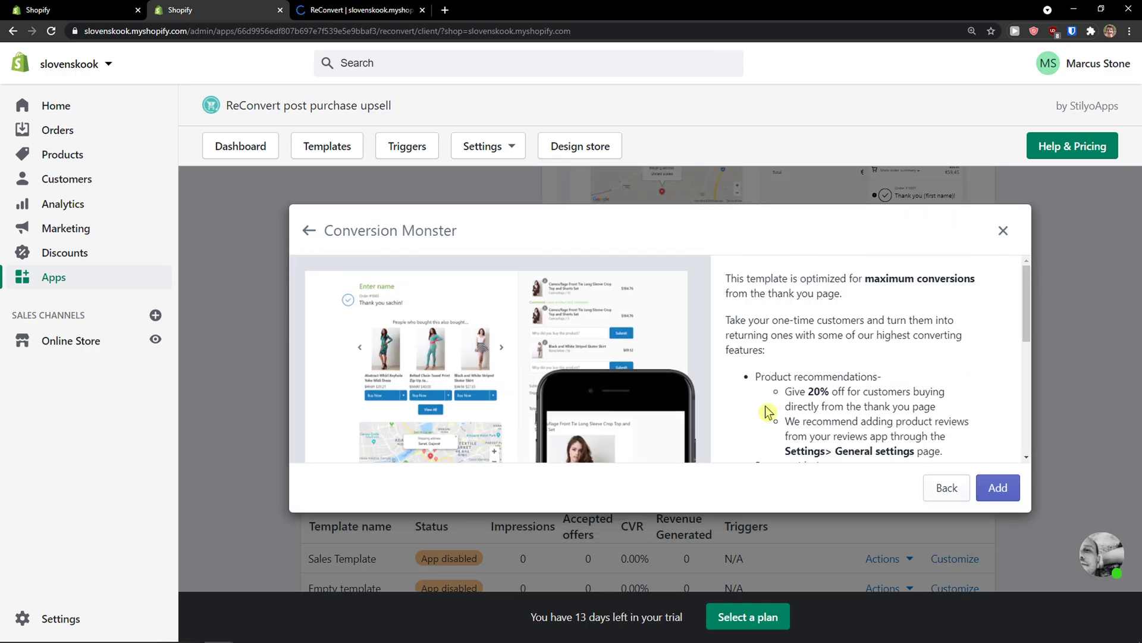
{"action": "left_click", "coordinate": [997, 487]}
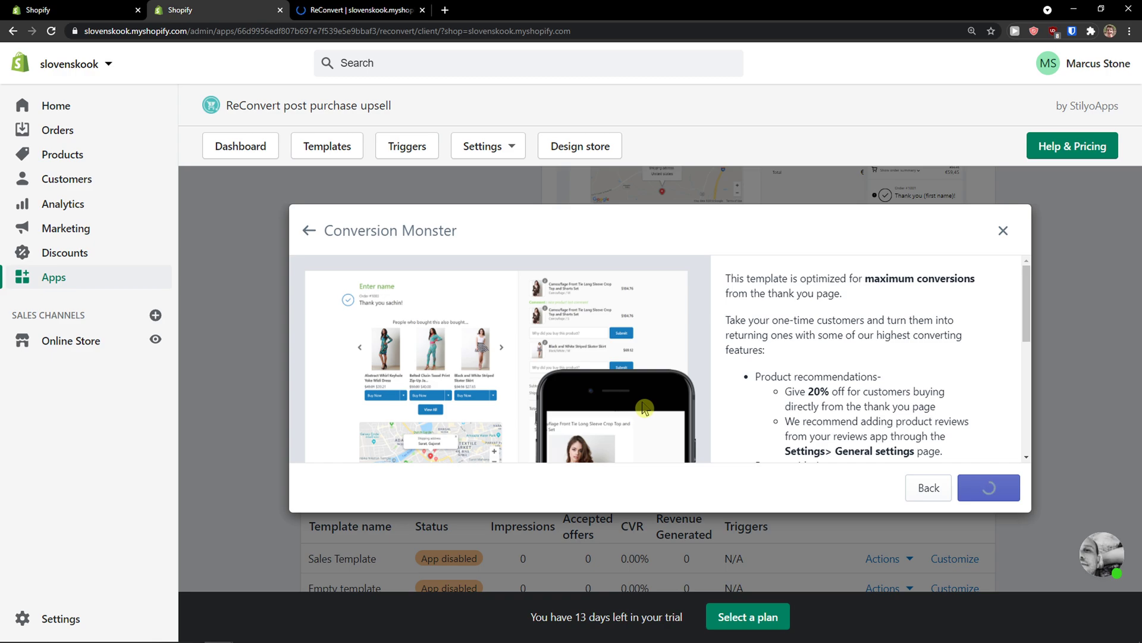
{"action": "scroll", "coordinate": [732, 404], "scroll_direction": "down", "scroll_amount": 2}
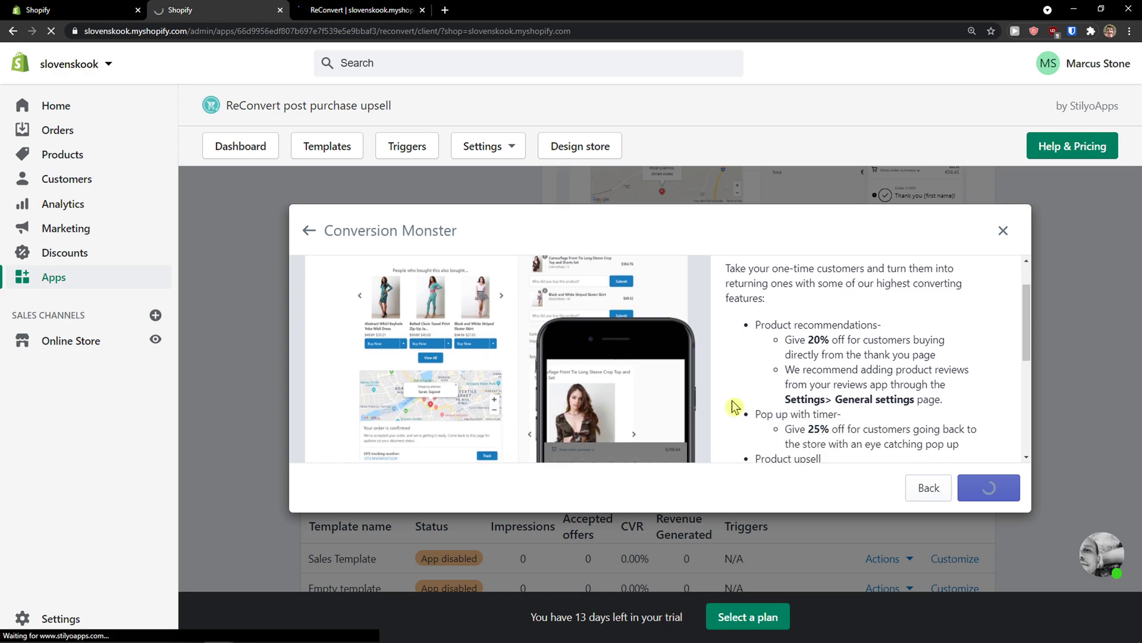
{"action": "scroll", "coordinate": [732, 405], "scroll_direction": "up", "scroll_amount": 2}
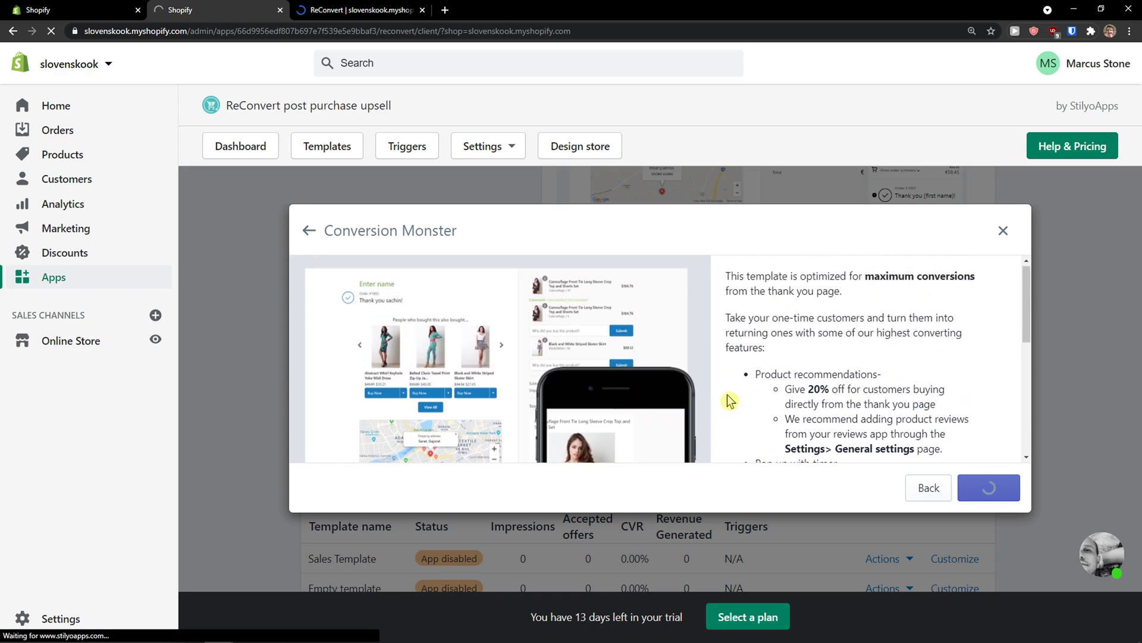
{"action": "scroll", "coordinate": [729, 400], "scroll_direction": "down", "scroll_amount": 4}
{"action": "scroll", "coordinate": [727, 401], "scroll_direction": "up", "scroll_amount": 1}
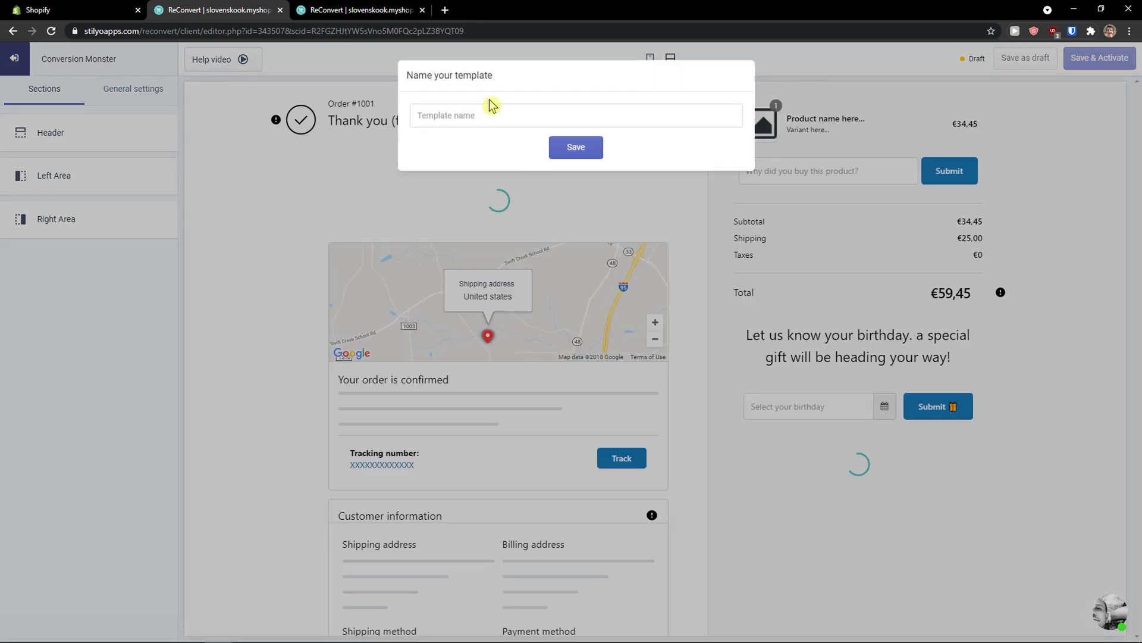
Name the new template 'This is sales' and save it.
{"action": "left_click", "coordinate": [483, 114]}
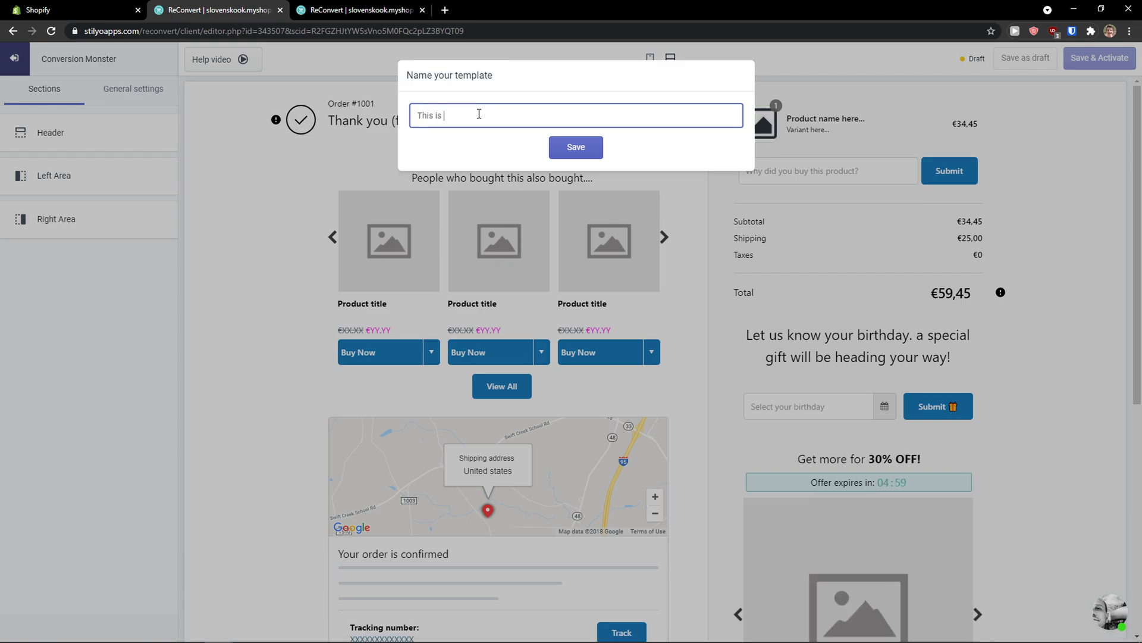
{"action": "type", "text": "This is sales"}
{"action": "left_click", "coordinate": [559, 147]}
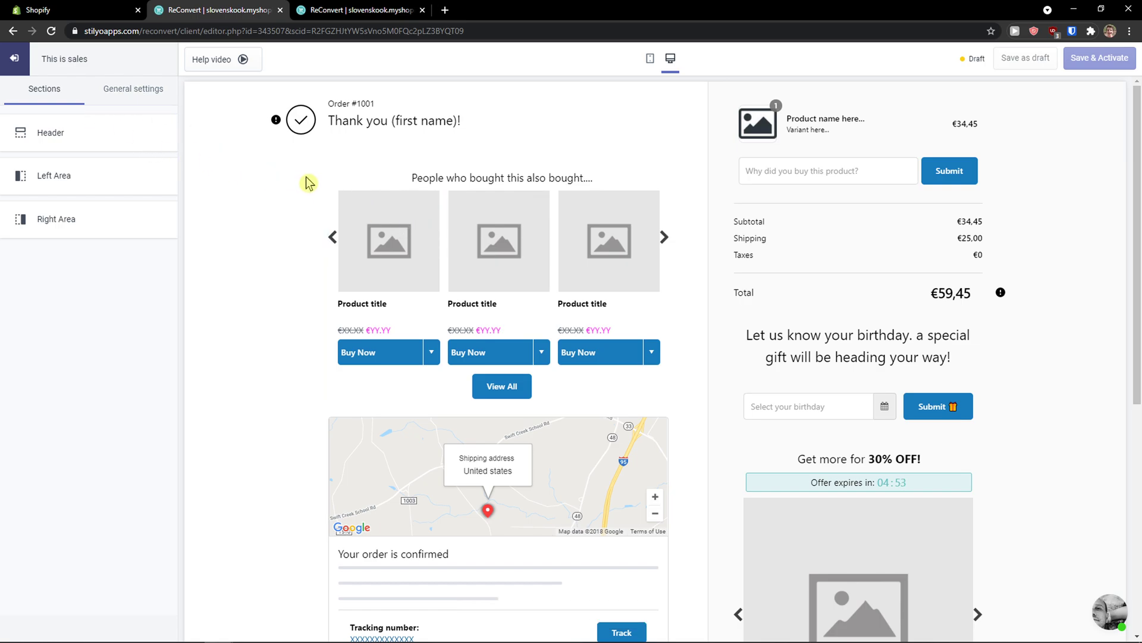
{"action": "left_click", "coordinate": [101, 176]}
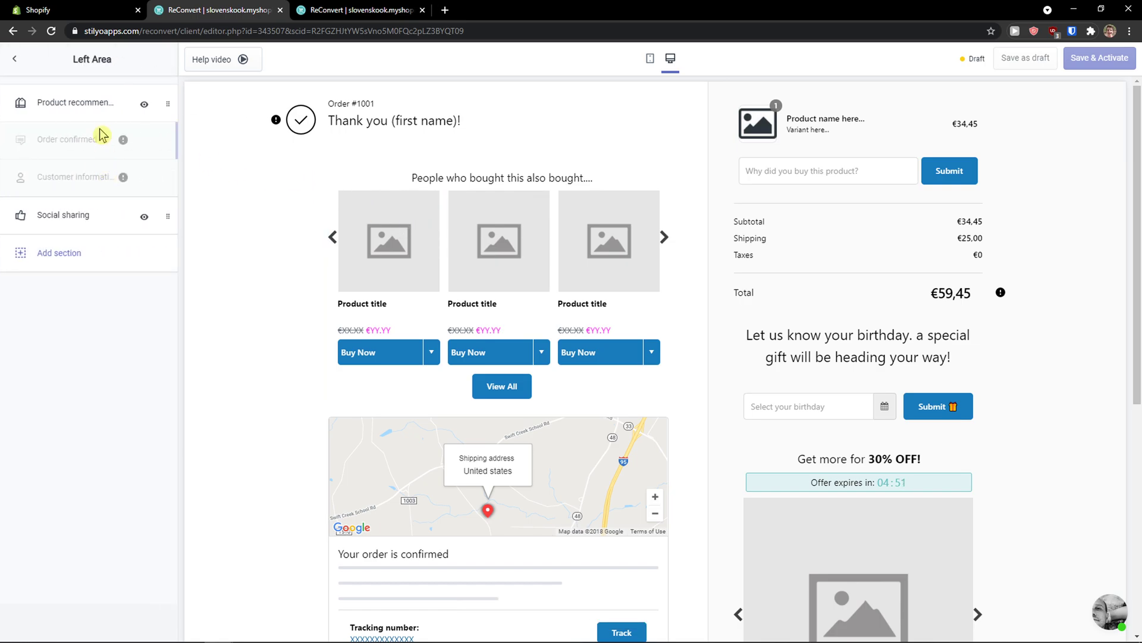
{"action": "left_click", "coordinate": [95, 260]}
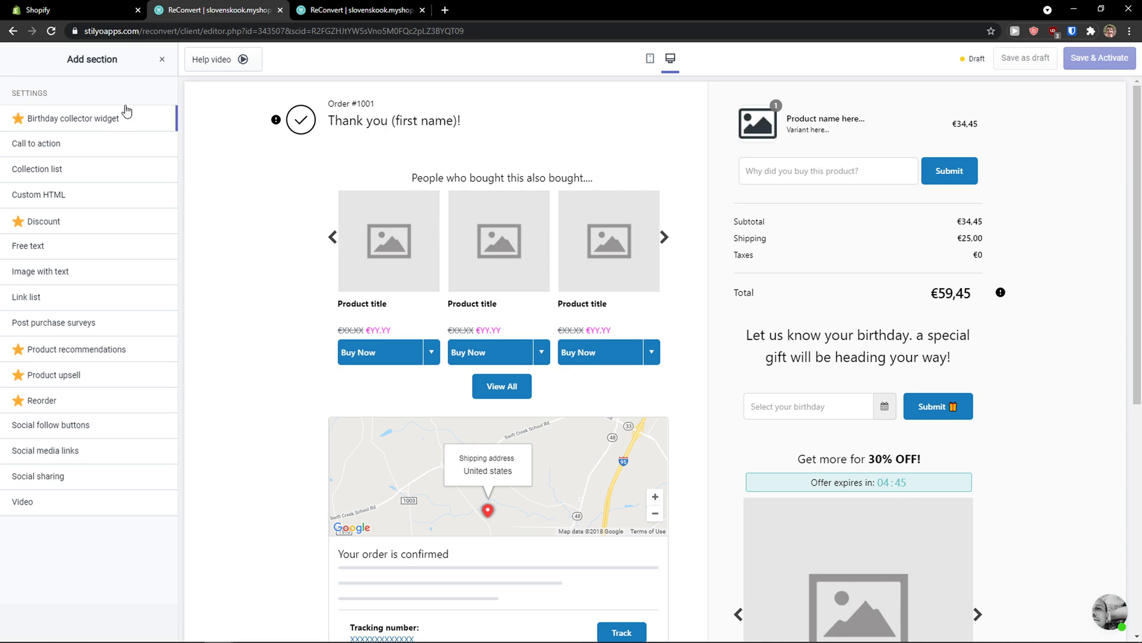
{"action": "left_click", "coordinate": [162, 59]}
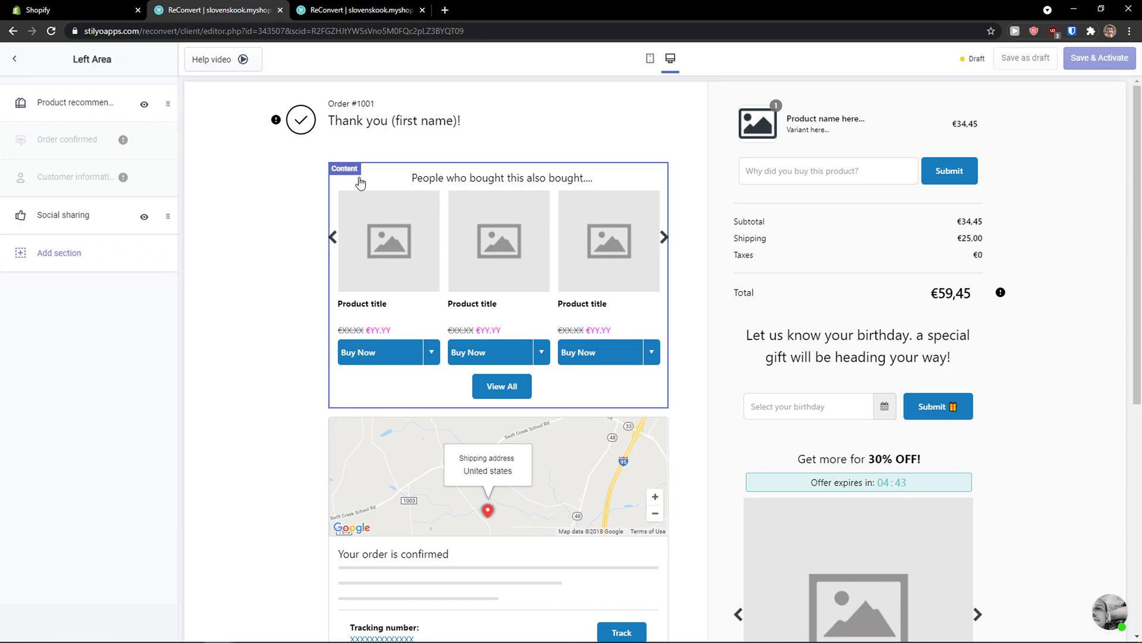
{"action": "scroll", "coordinate": [400, 309], "scroll_direction": "down", "scroll_amount": 1}
{"action": "scroll", "coordinate": [467, 230], "scroll_direction": "up", "scroll_amount": 1}
{"action": "left_click", "coordinate": [93, 106]}
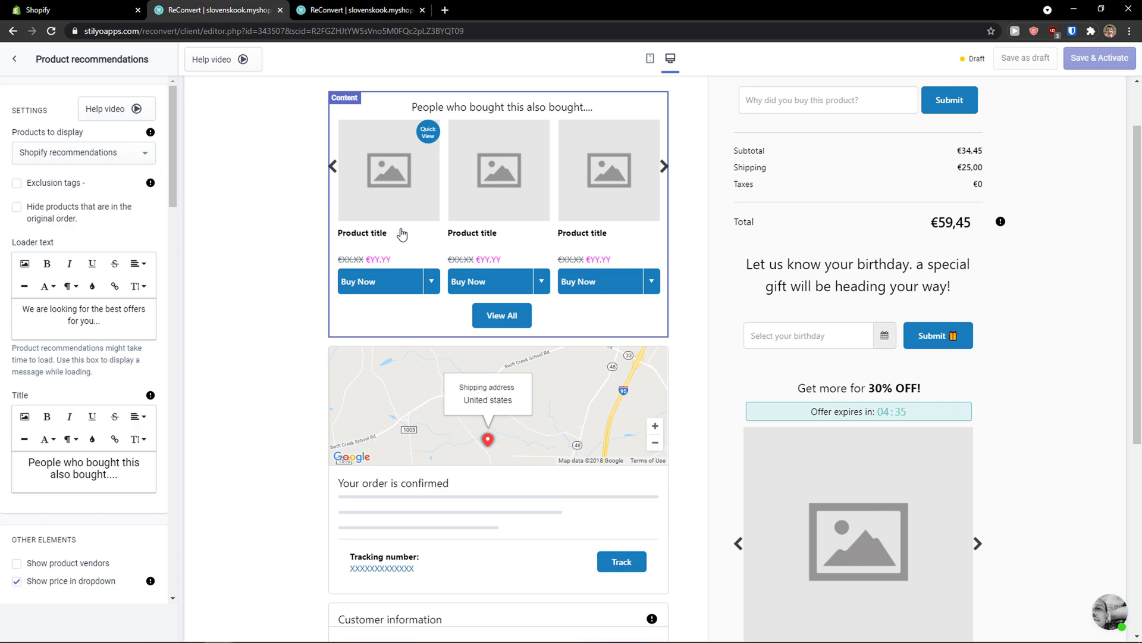
{"action": "scroll", "coordinate": [402, 234], "scroll_direction": "up", "scroll_amount": 1}
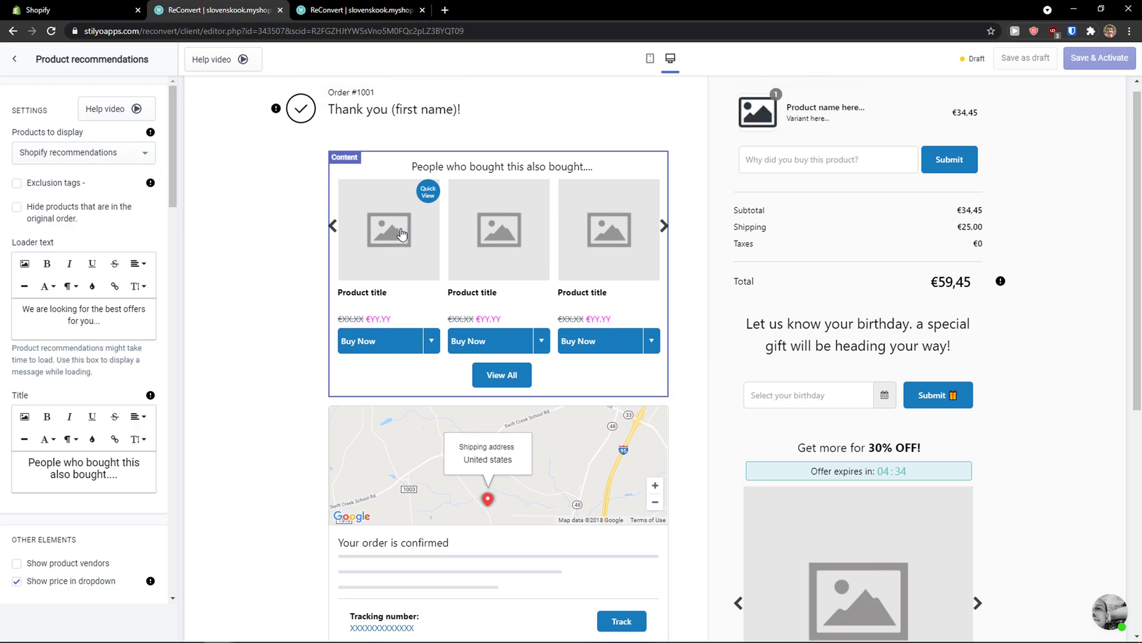
{"action": "left_click", "coordinate": [118, 158]}
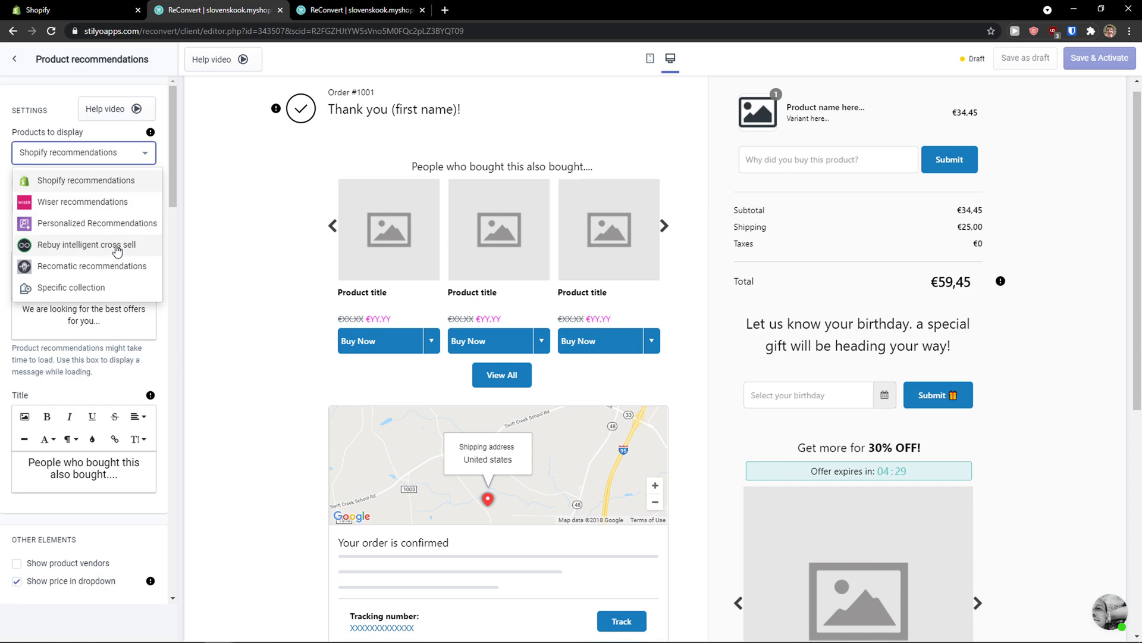
{"action": "left_click", "coordinate": [115, 157]}
{"action": "left_click", "coordinate": [115, 157]}
{"action": "left_click", "coordinate": [99, 157]}
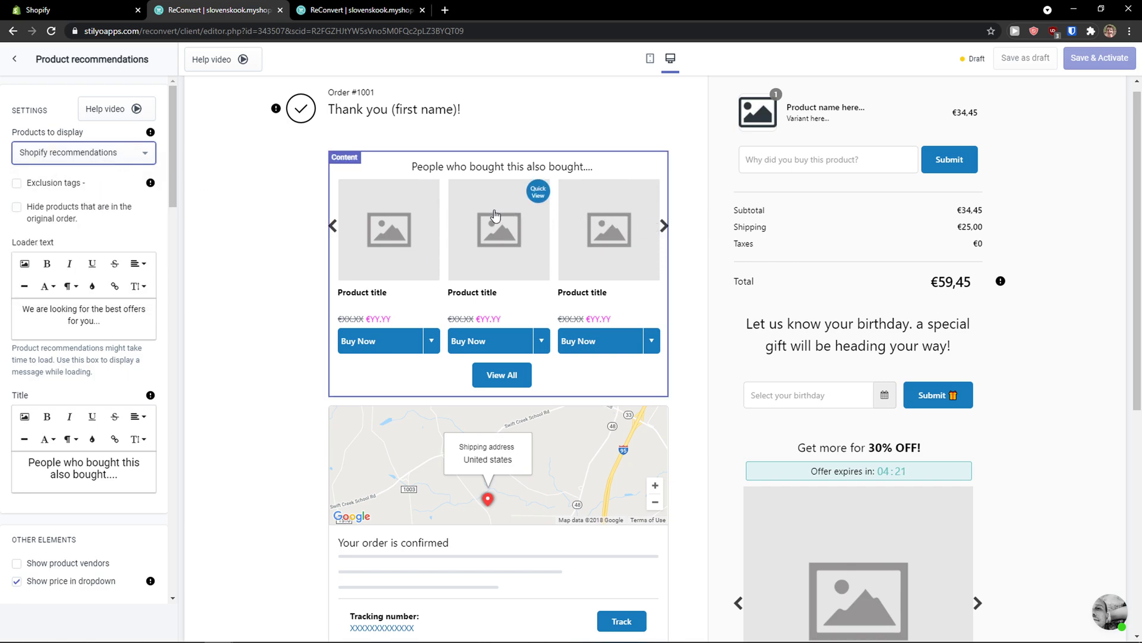
{"action": "left_click_drag", "start_coordinate": [116, 320], "coordinate": [4, 306]}
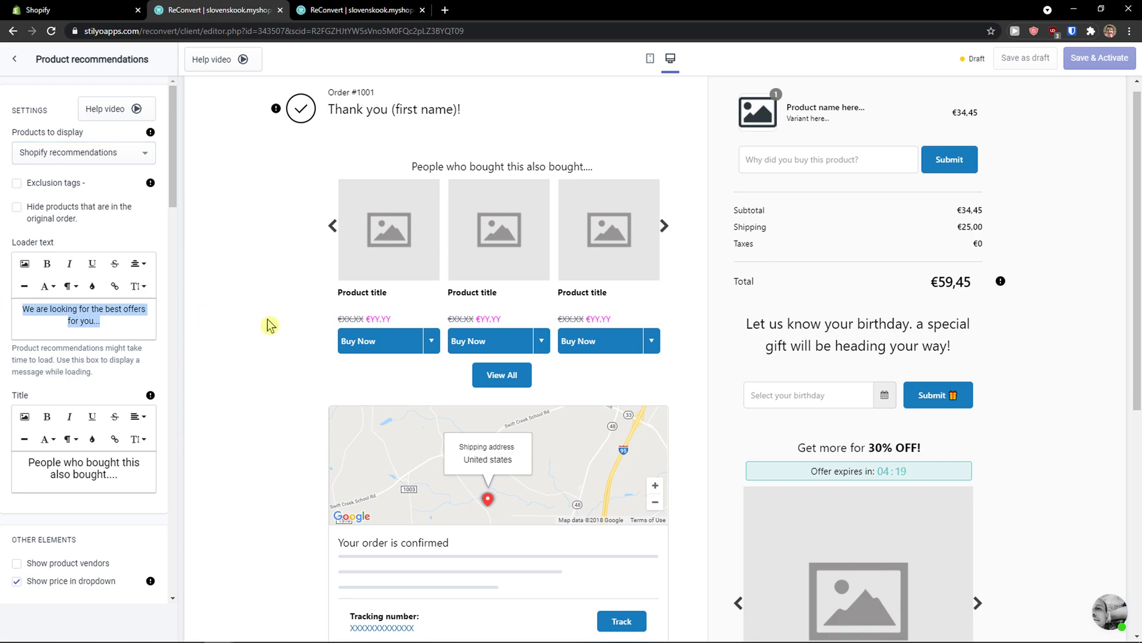
{"action": "scroll", "coordinate": [256, 325], "scroll_direction": "down", "scroll_amount": 1}
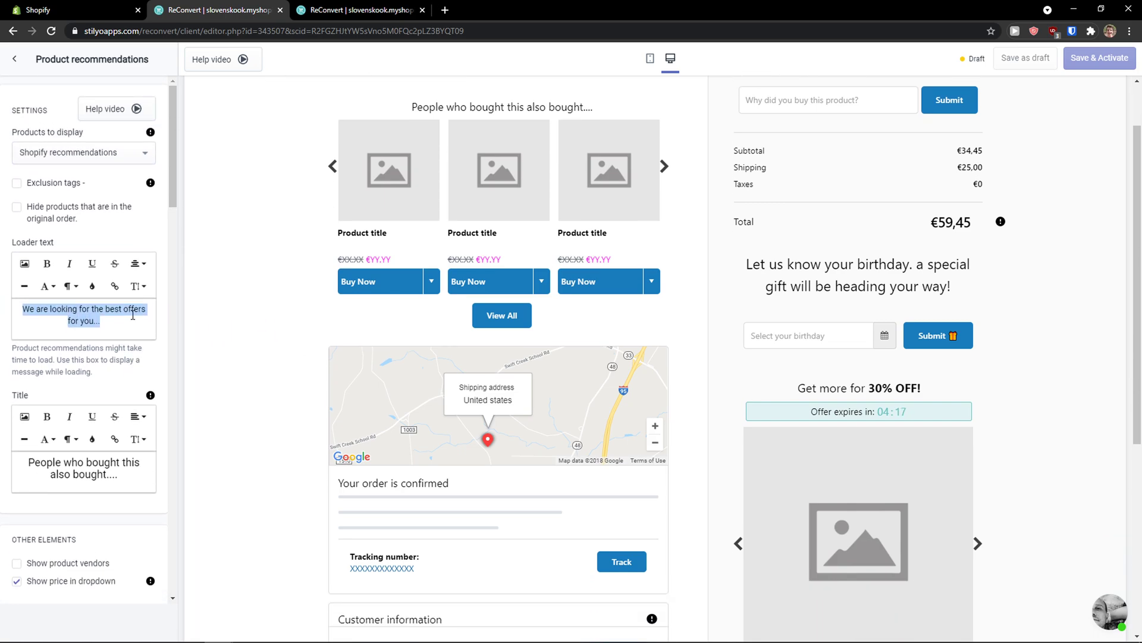
{"action": "left_click", "coordinate": [136, 465]}
{"action": "scroll", "coordinate": [256, 390], "scroll_direction": "up", "scroll_amount": 1}
{"action": "scroll", "coordinate": [87, 455], "scroll_direction": "down", "scroll_amount": 1}
{"action": "scroll", "coordinate": [288, 397], "scroll_direction": "down", "scroll_amount": 3}
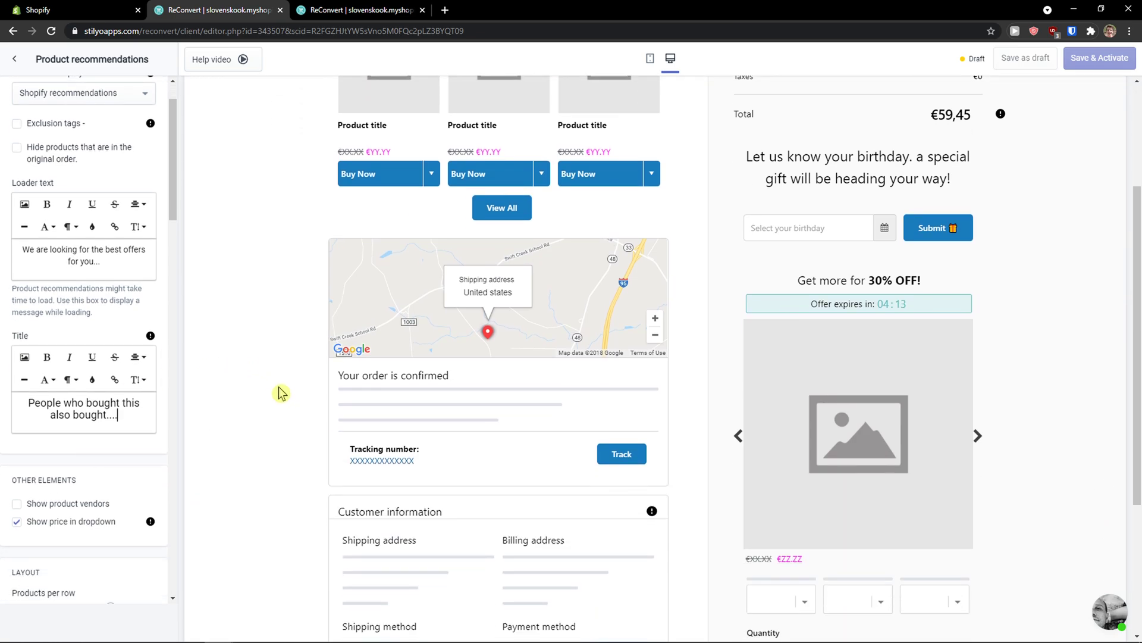
{"action": "left_click", "coordinate": [14, 64]}
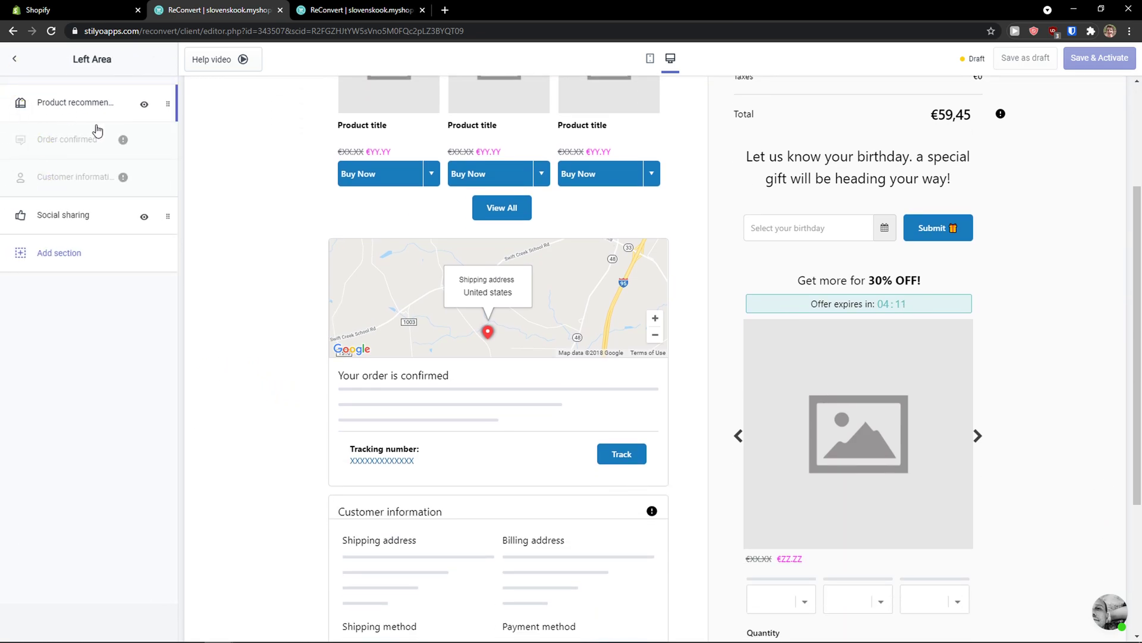
{"action": "scroll", "coordinate": [419, 321], "scroll_direction": "down", "scroll_amount": 3}
{"action": "scroll", "coordinate": [401, 357], "scroll_direction": "down", "scroll_amount": 1}
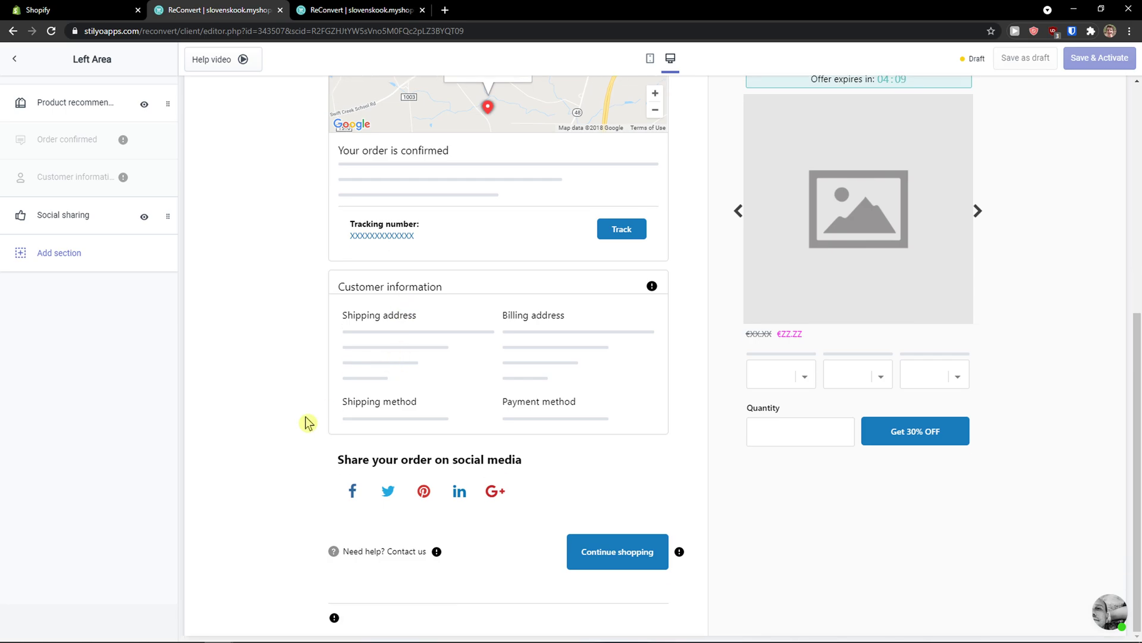
{"action": "scroll", "coordinate": [438, 473], "scroll_direction": "up", "scroll_amount": 6}
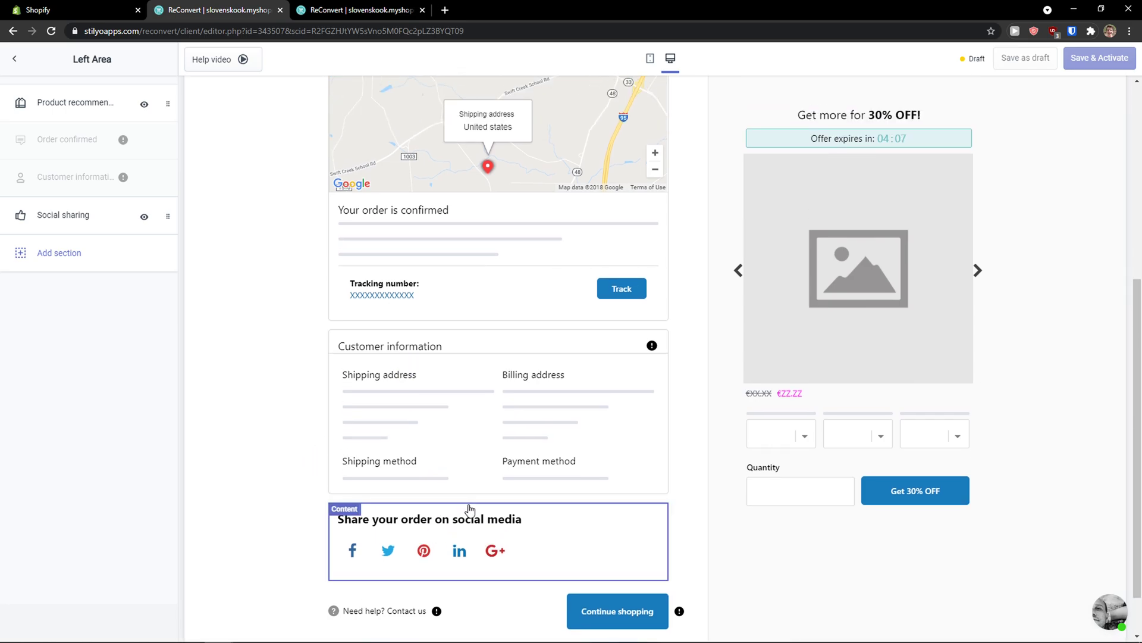
Show the Right Area sections and look over the Birthday collector widget settings.
{"action": "left_click", "coordinate": [18, 61]}
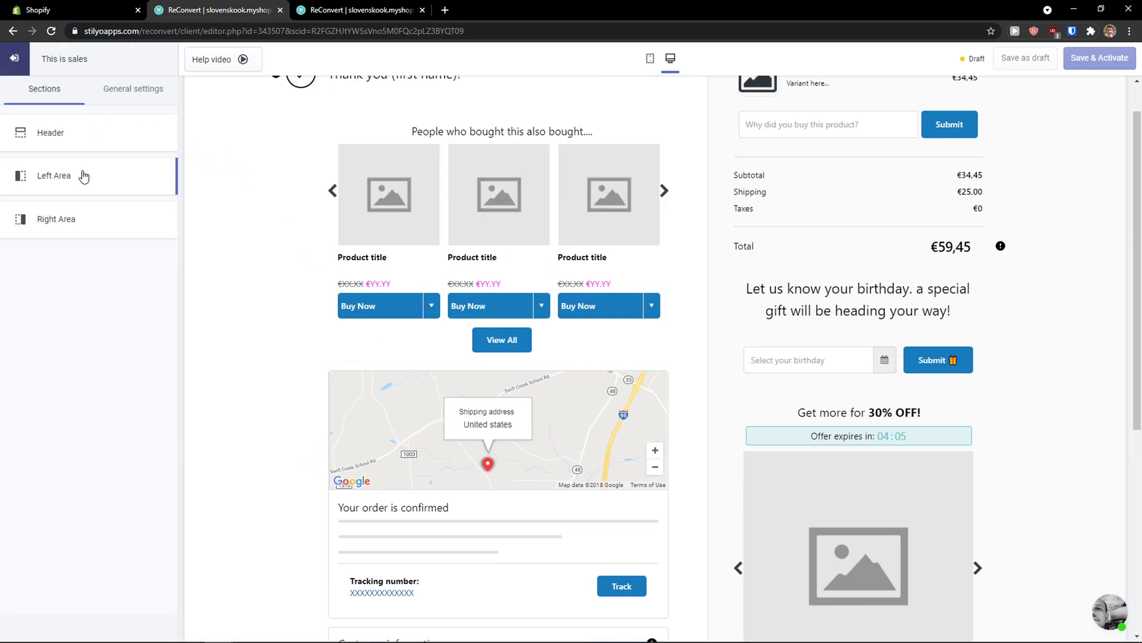
{"action": "left_click", "coordinate": [71, 218]}
{"action": "scroll", "coordinate": [833, 298], "scroll_direction": "up", "scroll_amount": 1}
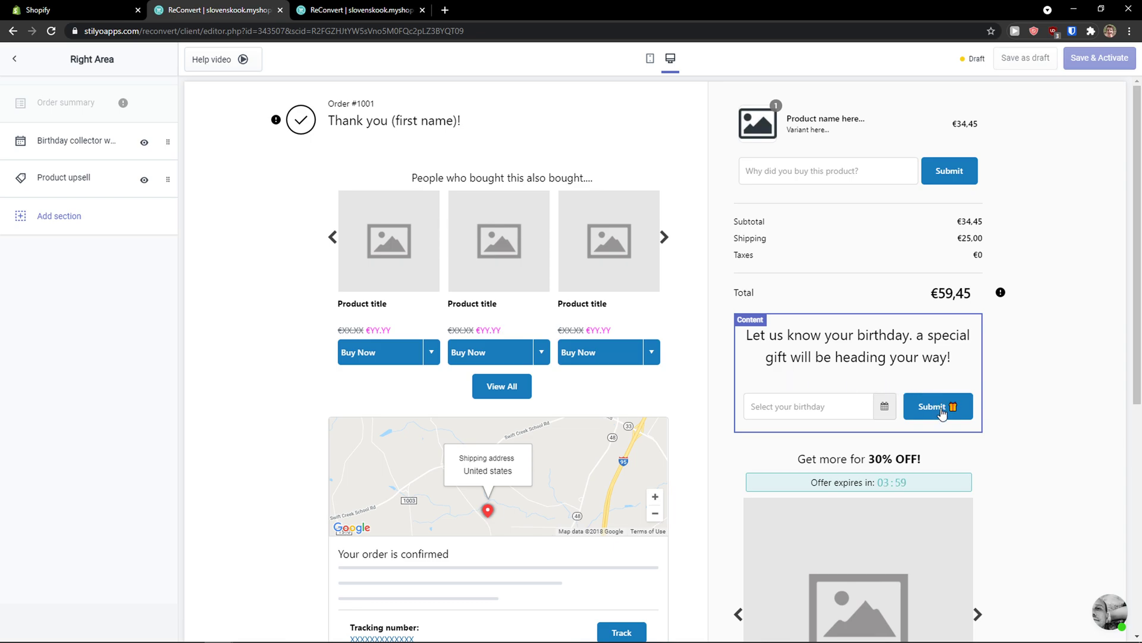
{"action": "left_click", "coordinate": [810, 409]}
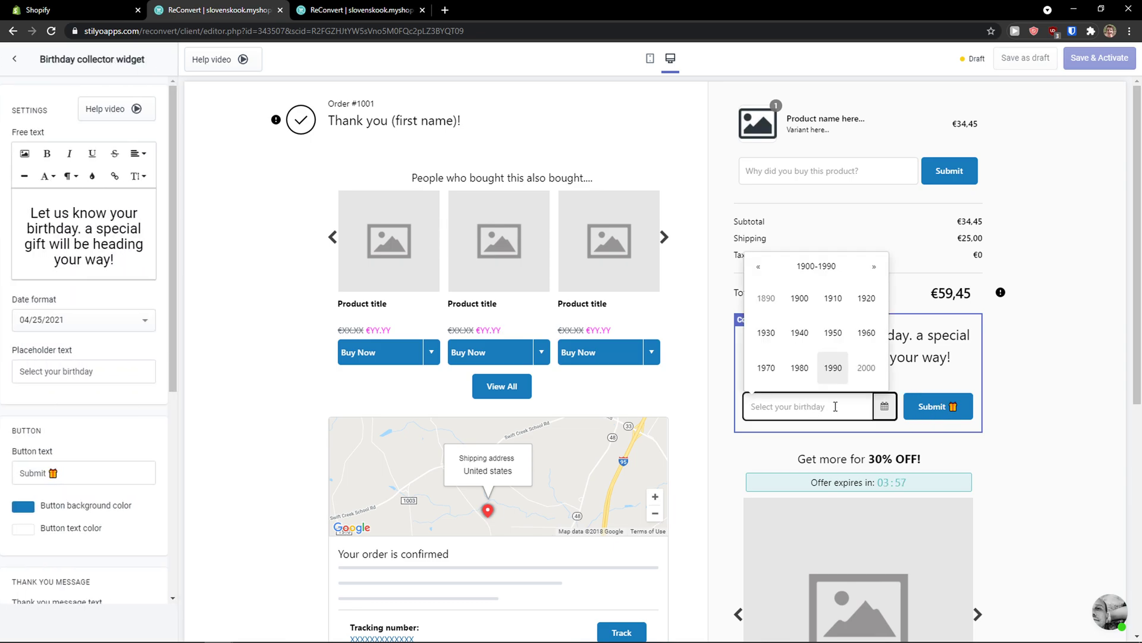
{"action": "left_click", "coordinate": [16, 63]}
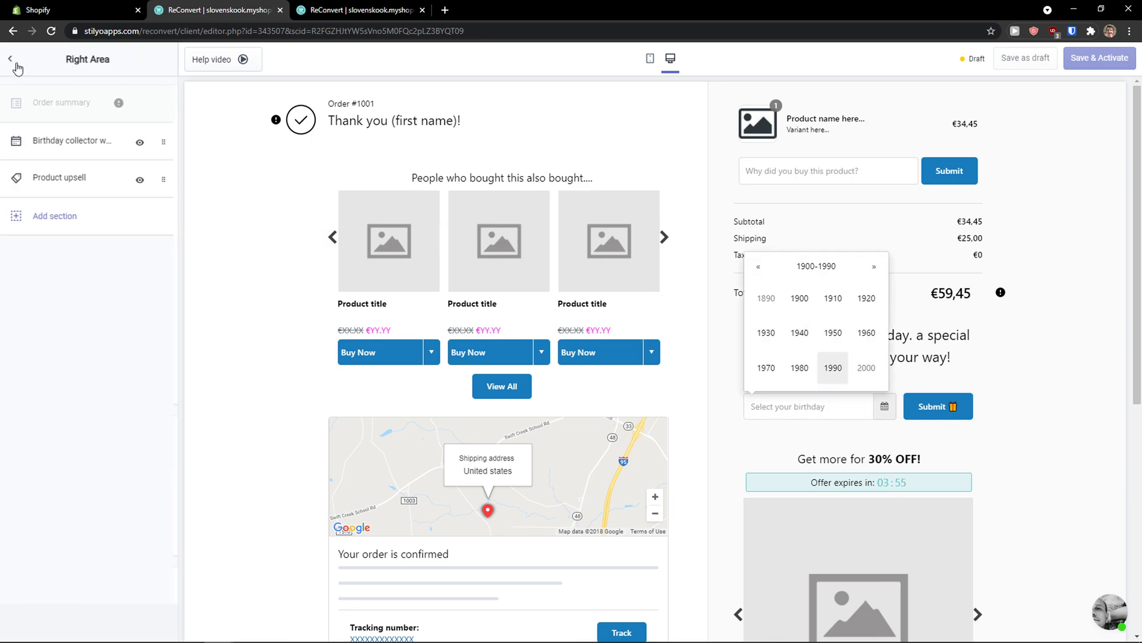
{"action": "left_click", "coordinate": [793, 405]}
{"action": "scroll", "coordinate": [107, 345], "scroll_direction": "down", "scroll_amount": 5}
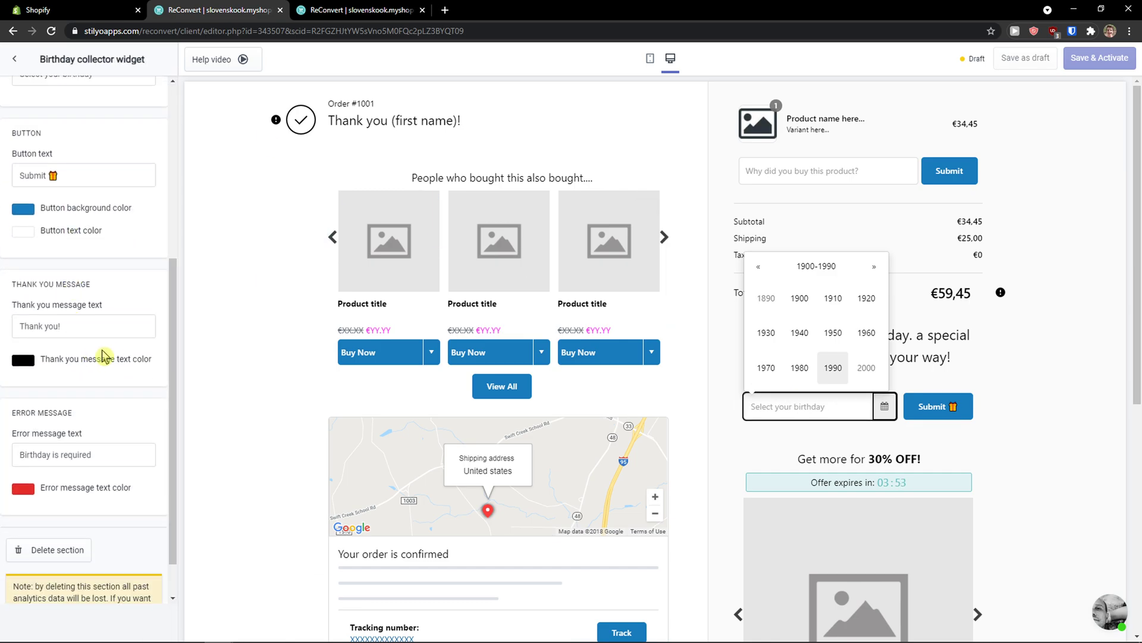
{"action": "scroll", "coordinate": [111, 352], "scroll_direction": "up", "scroll_amount": 6}
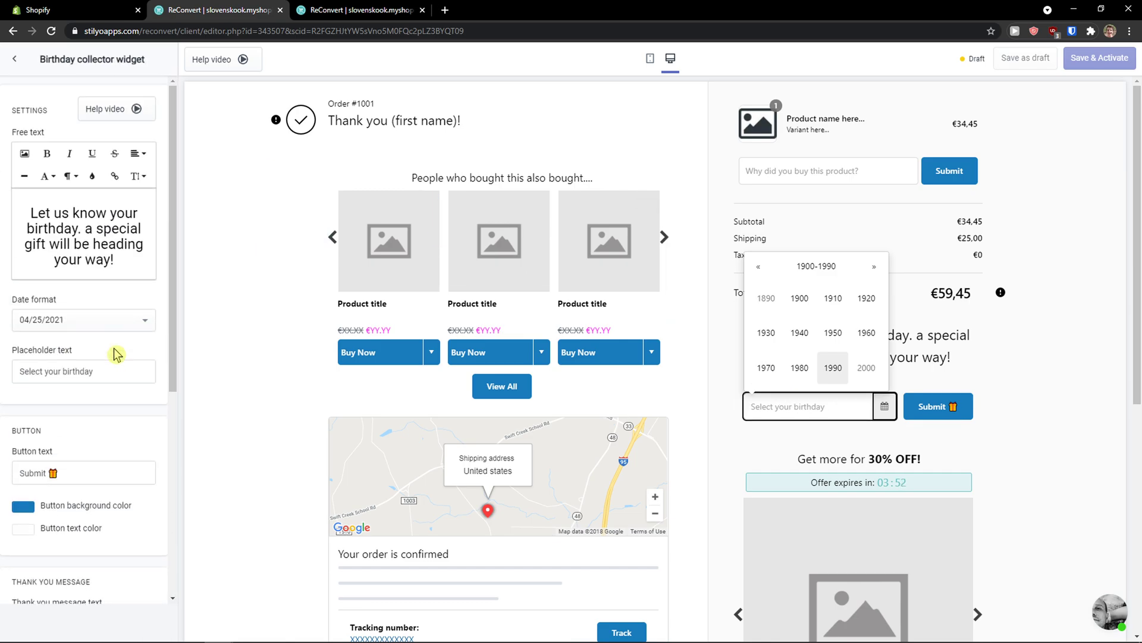
{"action": "left_click", "coordinate": [15, 64]}
{"action": "scroll", "coordinate": [214, 329], "scroll_direction": "down", "scroll_amount": 3}
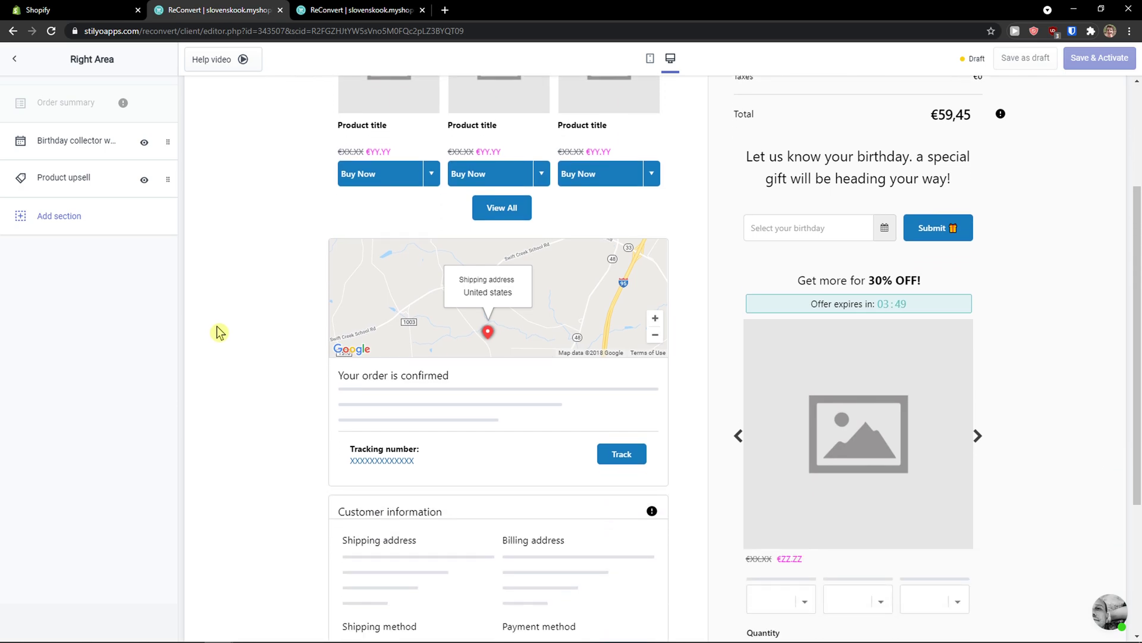
In Product upsell, keep Most expensive product purchased as the offered product.
{"action": "left_click", "coordinate": [70, 192]}
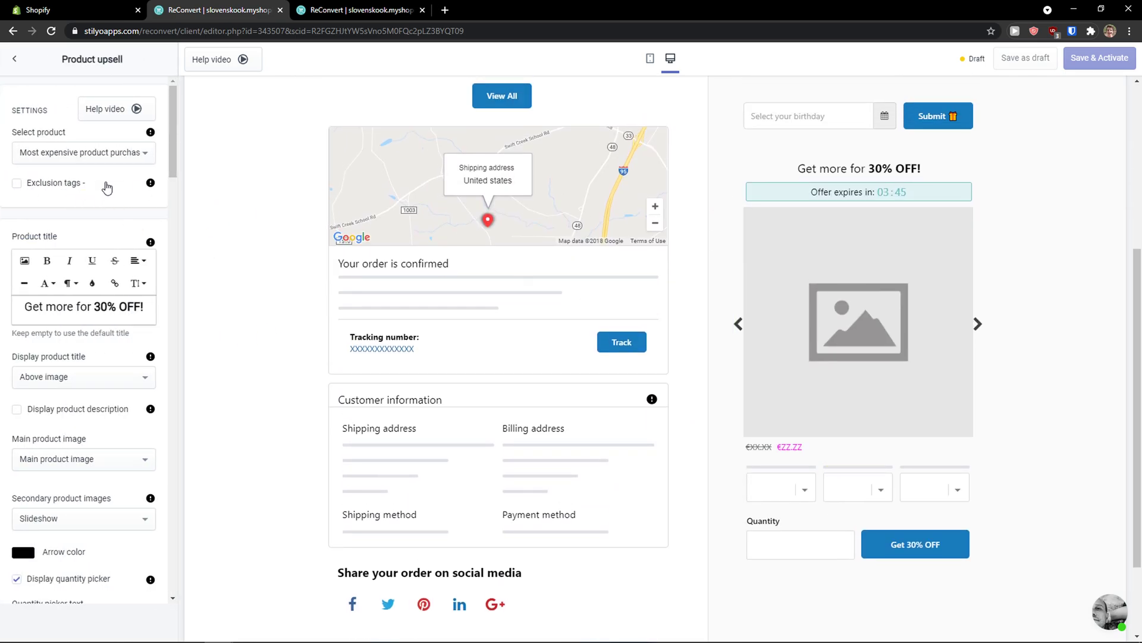
{"action": "left_click", "coordinate": [43, 153]}
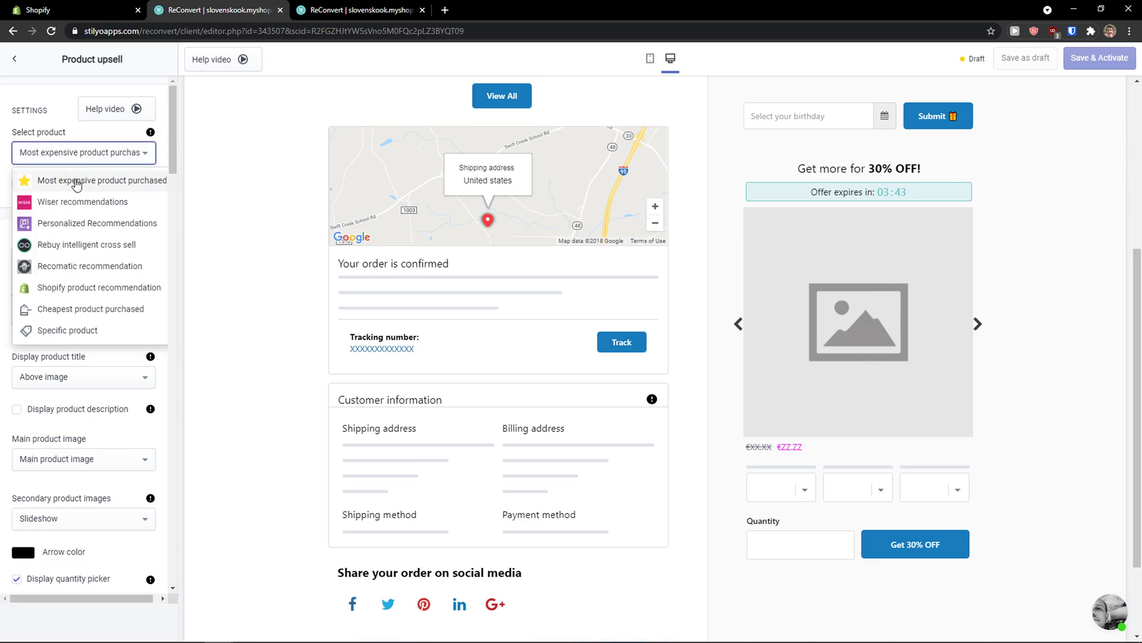
{"action": "left_click", "coordinate": [86, 155]}
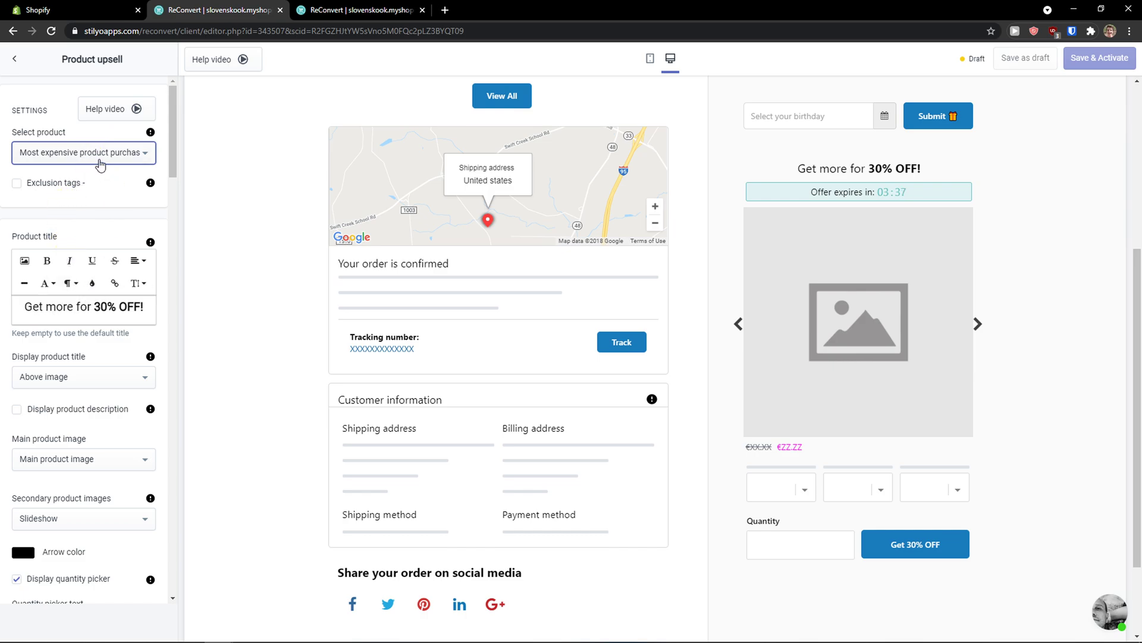
{"action": "left_click", "coordinate": [100, 163]}
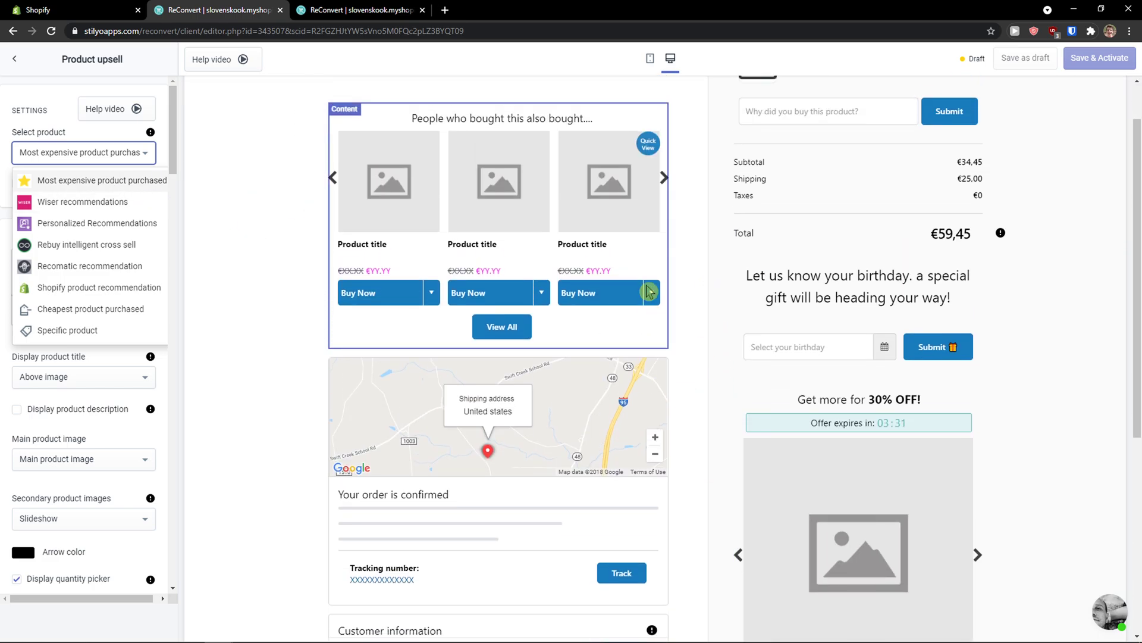
{"action": "scroll", "coordinate": [711, 289], "scroll_direction": "down", "scroll_amount": 2}
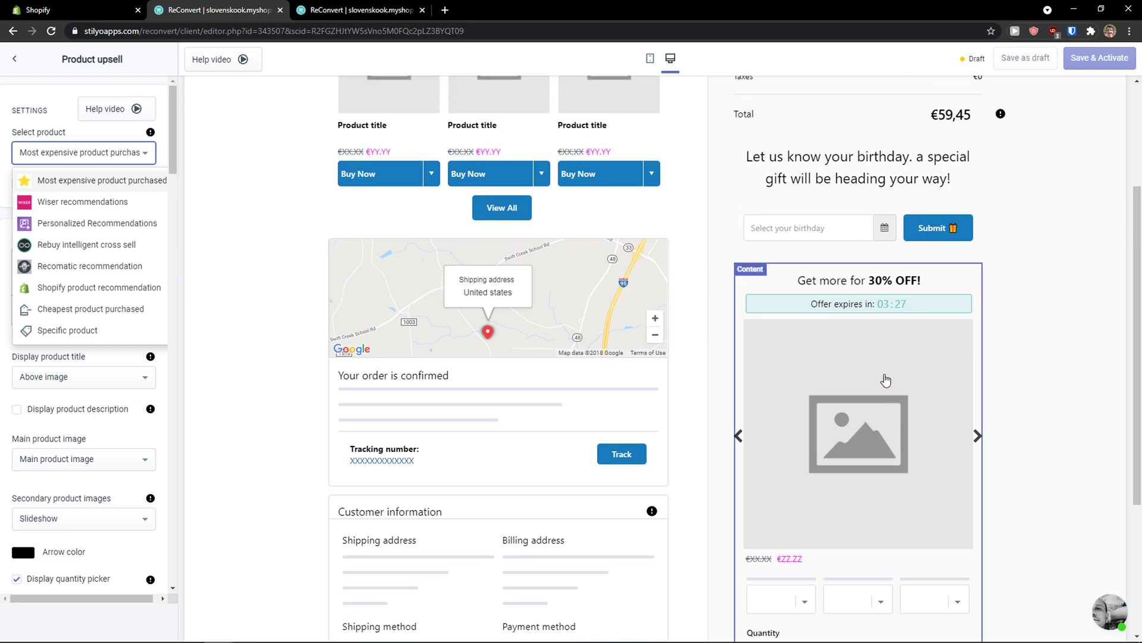
{"action": "scroll", "coordinate": [550, 358], "scroll_direction": "down", "scroll_amount": 1}
{"action": "left_click", "coordinate": [113, 158]}
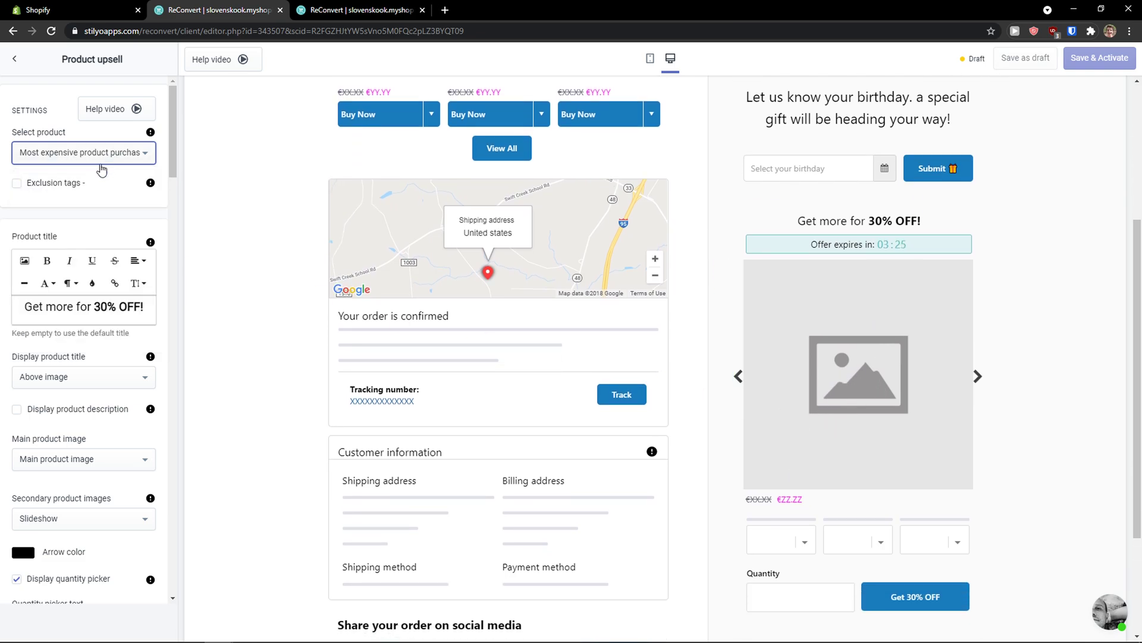
Keep an Automatic, Percentage discount and lower the discount value to 20.
{"action": "scroll", "coordinate": [90, 286], "scroll_direction": "down", "scroll_amount": 2}
{"action": "scroll", "coordinate": [92, 286], "scroll_direction": "down", "scroll_amount": 2}
{"action": "scroll", "coordinate": [92, 274], "scroll_direction": "down", "scroll_amount": 3}
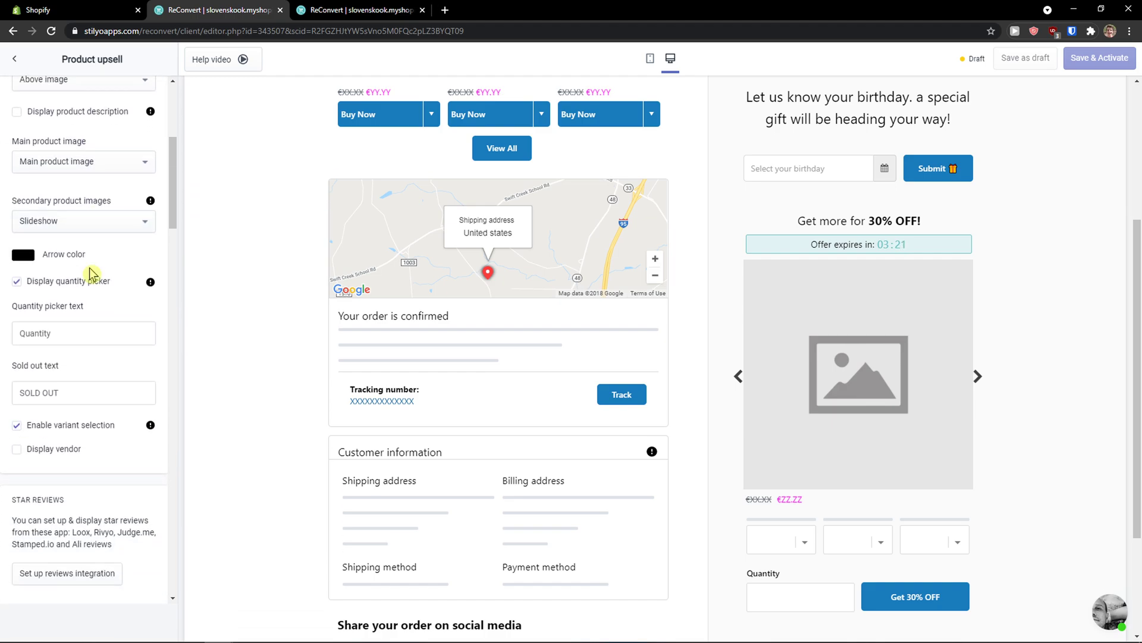
{"action": "scroll", "coordinate": [704, 374], "scroll_direction": "down", "scroll_amount": 1}
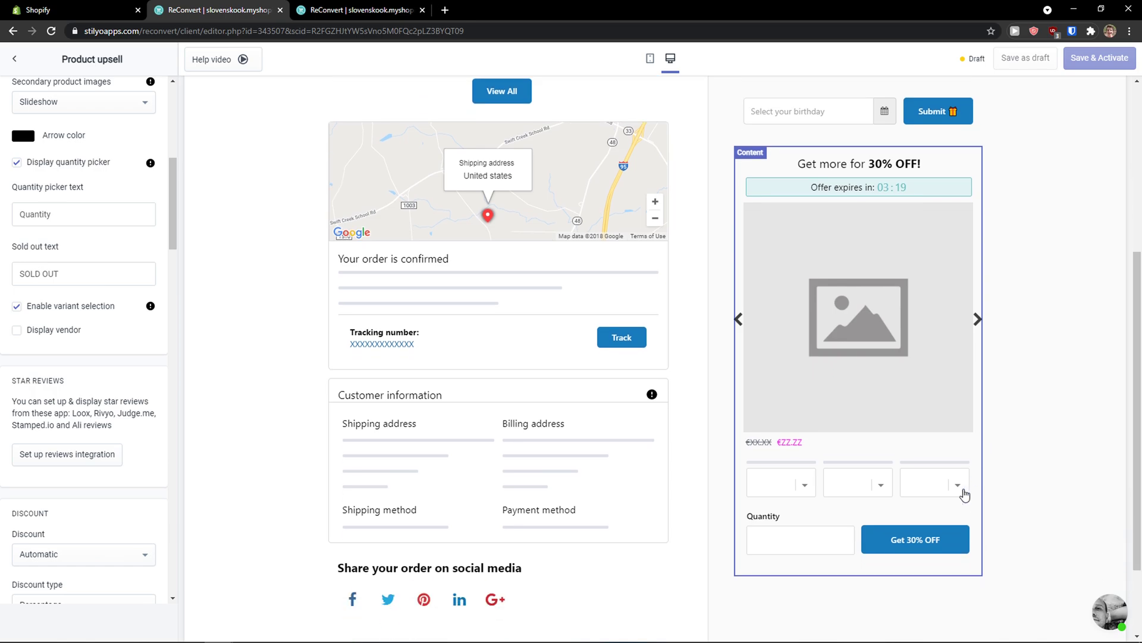
{"action": "scroll", "coordinate": [123, 410], "scroll_direction": "down", "scroll_amount": 3}
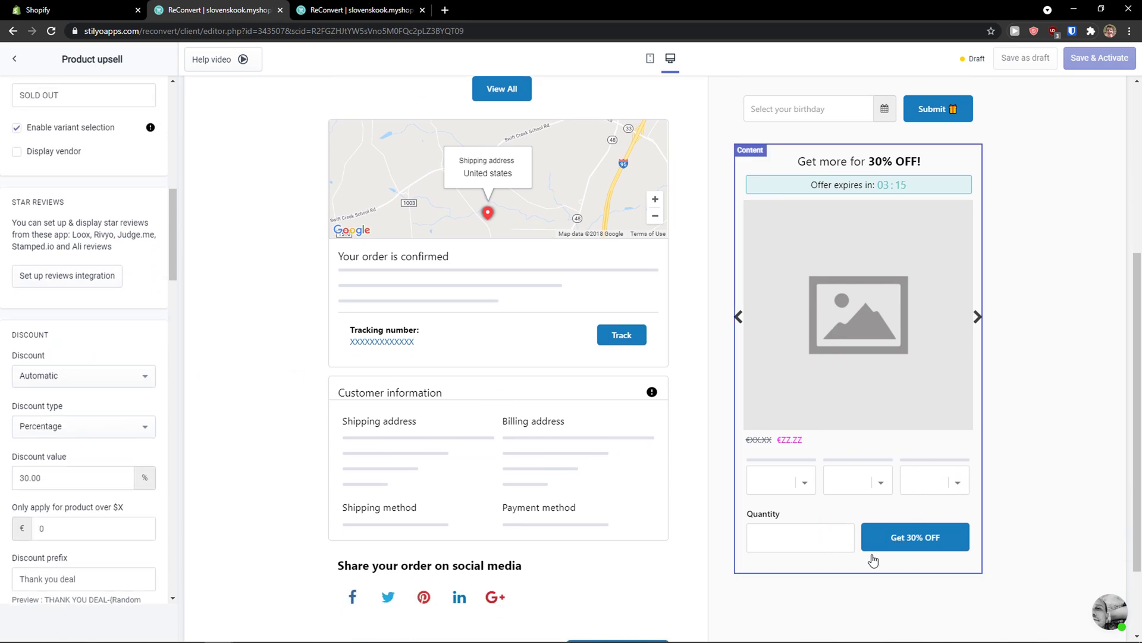
{"action": "scroll", "coordinate": [91, 379], "scroll_direction": "down", "scroll_amount": 1}
{"action": "left_click", "coordinate": [74, 324]}
{"action": "left_click", "coordinate": [97, 296]}
{"action": "scroll", "coordinate": [89, 322], "scroll_direction": "down", "scroll_amount": 1}
{"action": "left_click", "coordinate": [83, 314]}
{"action": "left_click", "coordinate": [91, 302]}
{"action": "scroll", "coordinate": [98, 307], "scroll_direction": "down", "scroll_amount": 1}
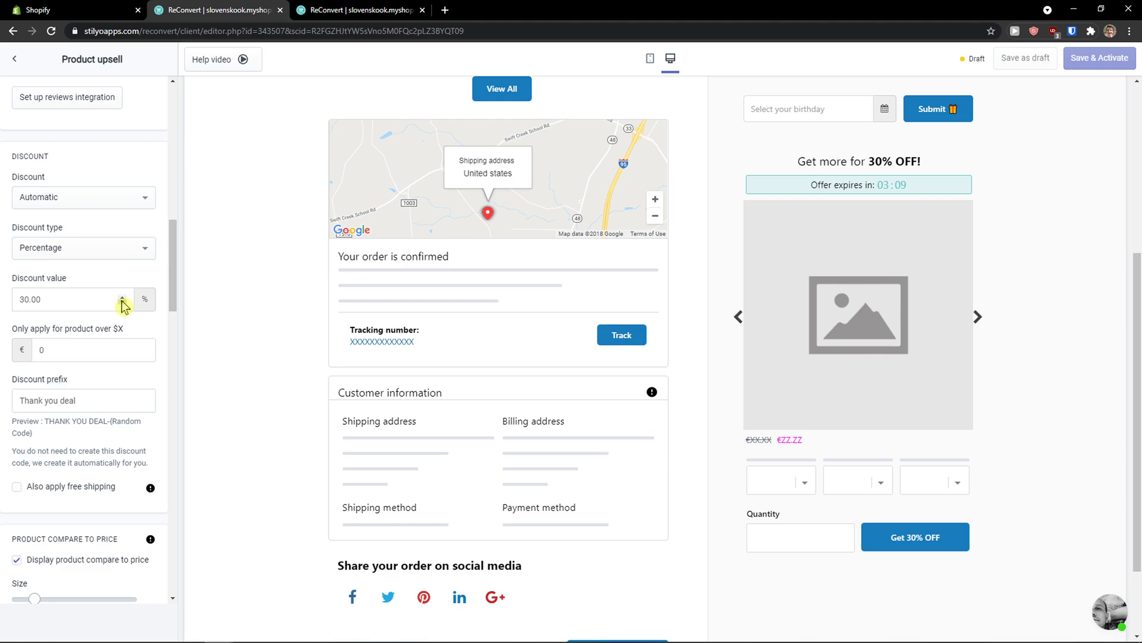
{"action": "left_click", "coordinate": [122, 303]}
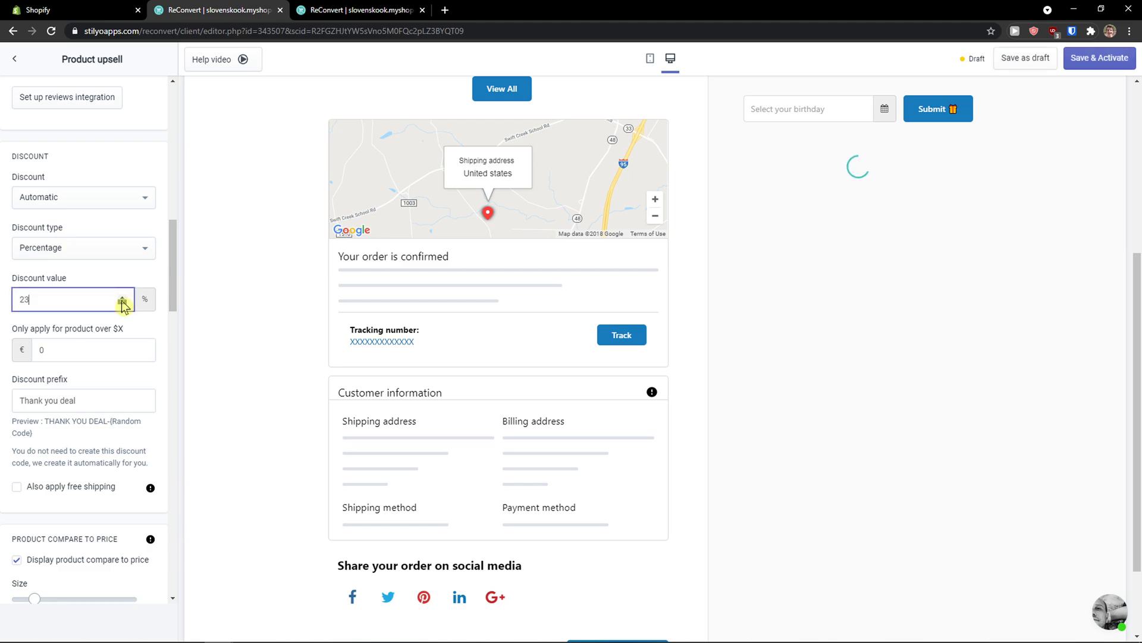
{"action": "left_click", "coordinate": [122, 303]}
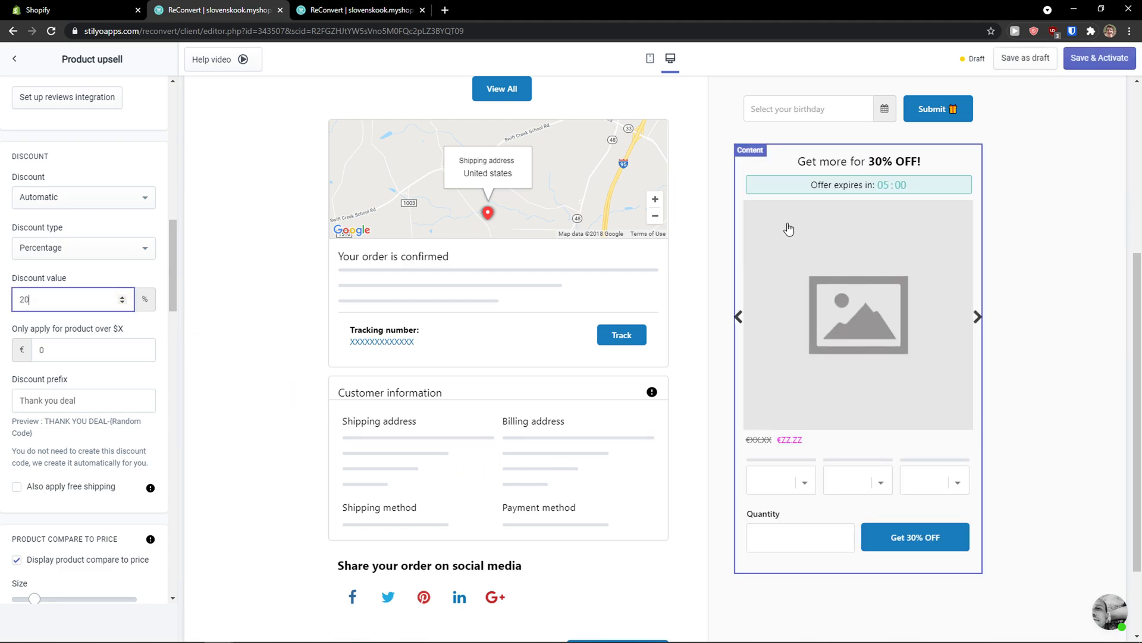
Change the upsell title to 'Get more for 20% OFF!' with the 2 in bold.
{"action": "scroll", "coordinate": [127, 202], "scroll_direction": "up", "scroll_amount": 3}
{"action": "scroll", "coordinate": [127, 202], "scroll_direction": "up", "scroll_amount": 8}
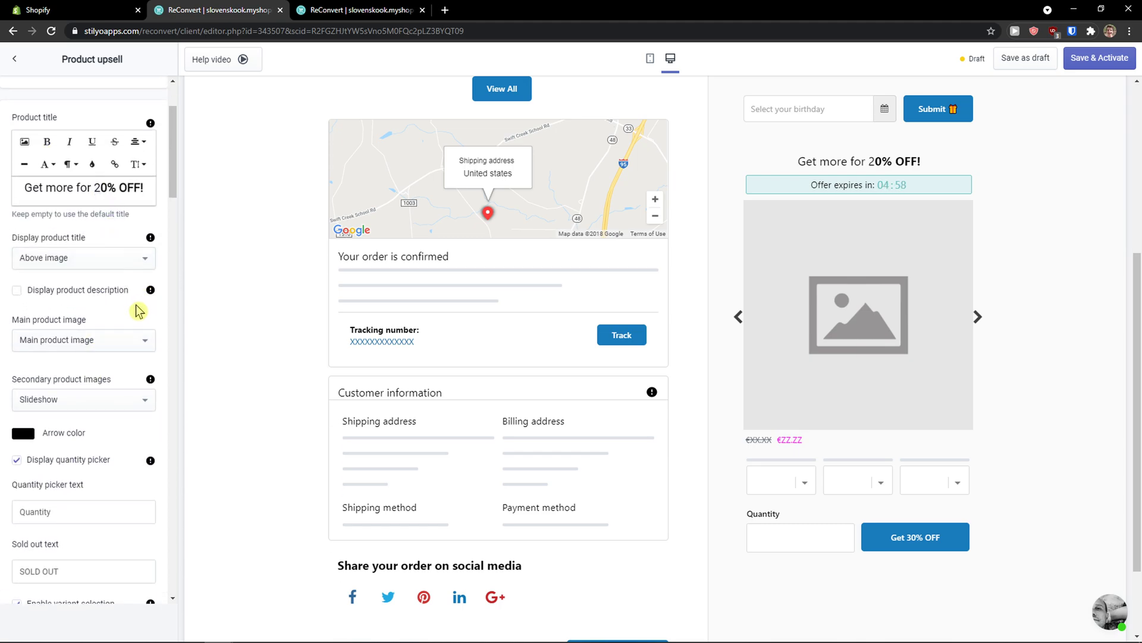
{"action": "left_click", "coordinate": [47, 141]}
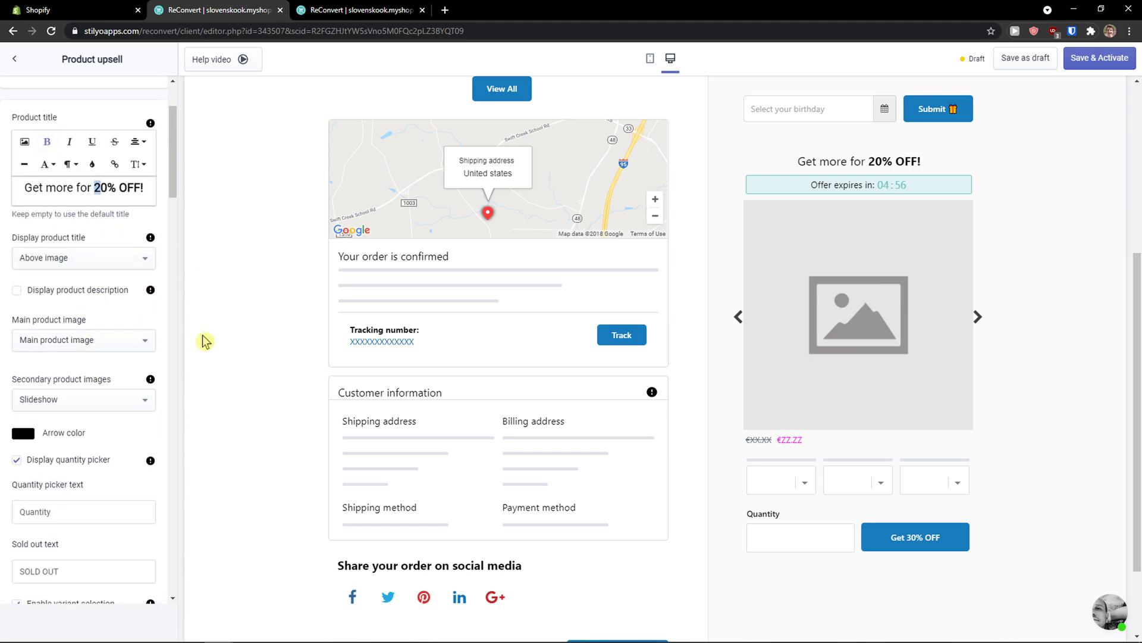
{"action": "scroll", "coordinate": [136, 359], "scroll_direction": "down", "scroll_amount": 8}
{"action": "scroll", "coordinate": [121, 357], "scroll_direction": "down", "scroll_amount": 9}
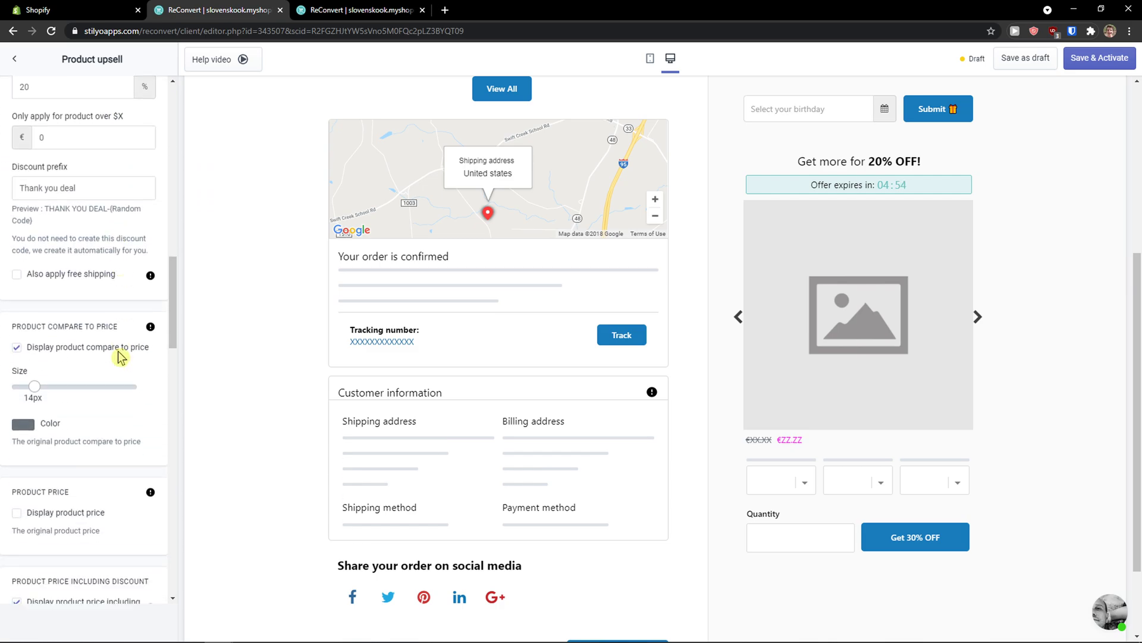
{"action": "scroll", "coordinate": [119, 356], "scroll_direction": "down", "scroll_amount": 3}
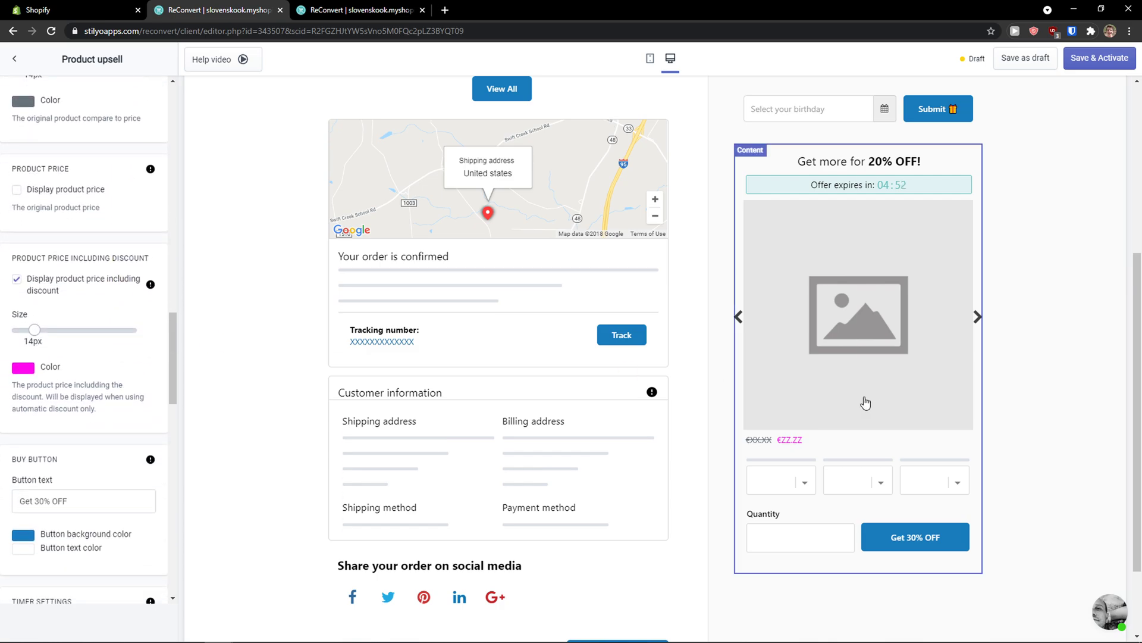
{"action": "scroll", "coordinate": [851, 395], "scroll_direction": "up", "scroll_amount": 2}
{"action": "scroll", "coordinate": [847, 393], "scroll_direction": "down", "scroll_amount": 4}
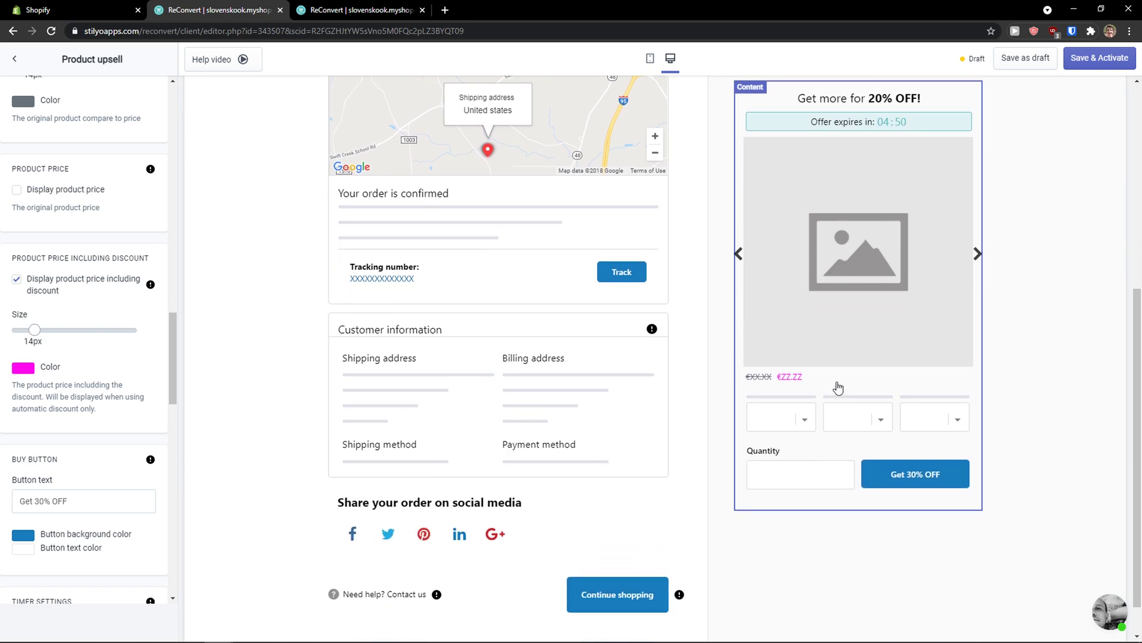
{"action": "scroll", "coordinate": [836, 385], "scroll_direction": "up", "scroll_amount": 7}
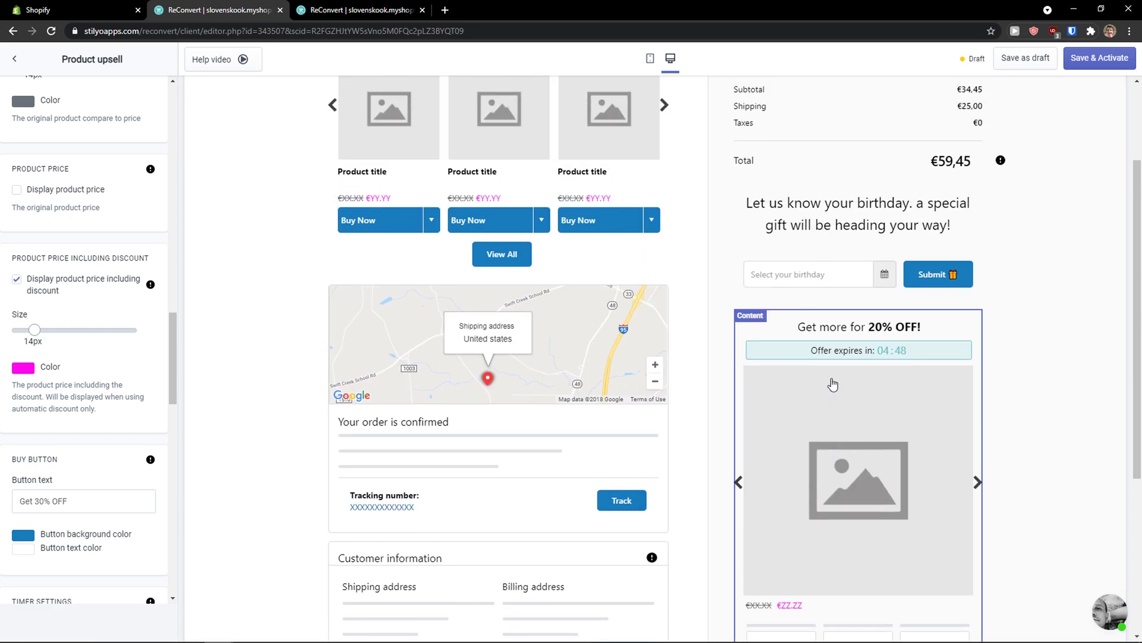
Save & Activate the 'This is sales' template and go to the dashboard.
{"action": "left_click", "coordinate": [15, 59]}
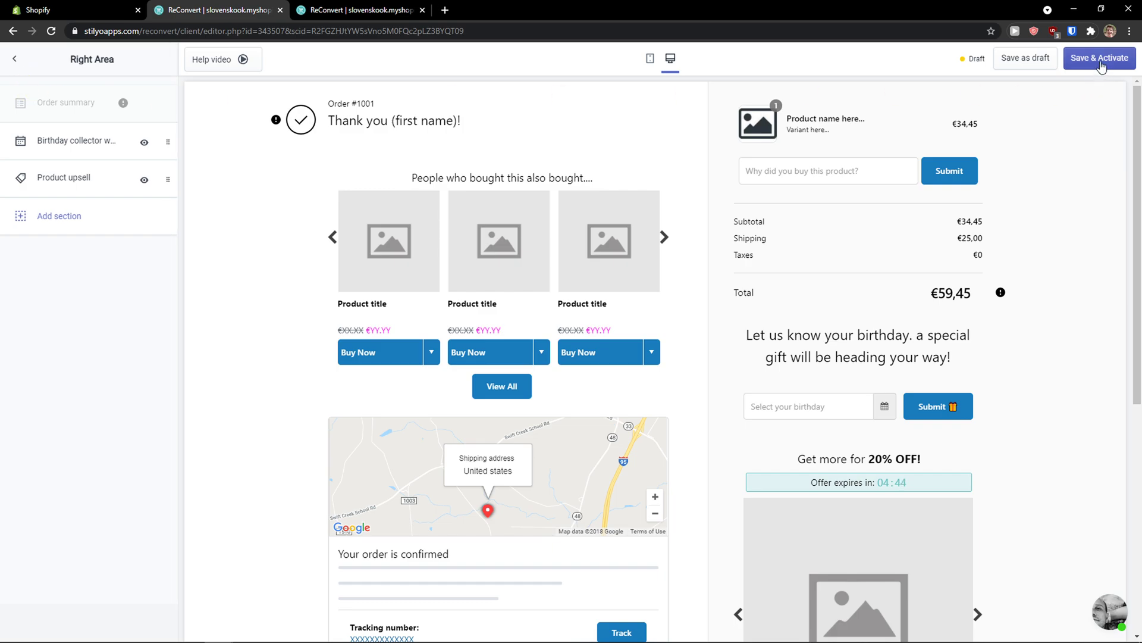
{"action": "scroll", "coordinate": [1049, 153], "scroll_direction": "down", "scroll_amount": 3}
{"action": "scroll", "coordinate": [1049, 153], "scroll_direction": "down", "scroll_amount": 3}
{"action": "scroll", "coordinate": [1045, 153], "scroll_direction": "up", "scroll_amount": 6}
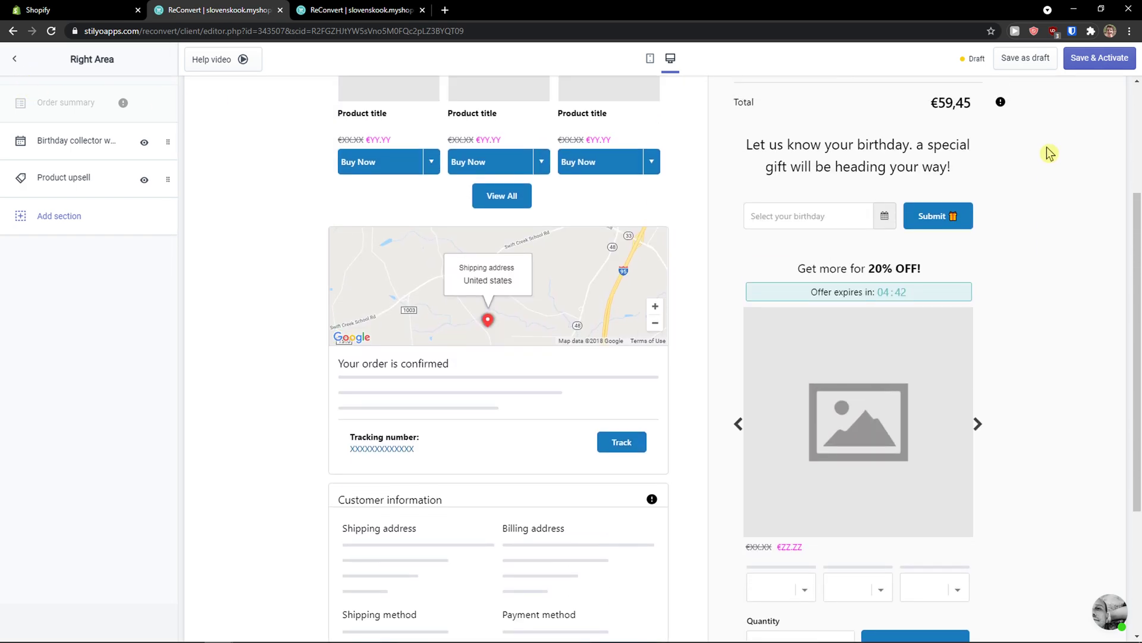
{"action": "left_click", "coordinate": [1098, 60]}
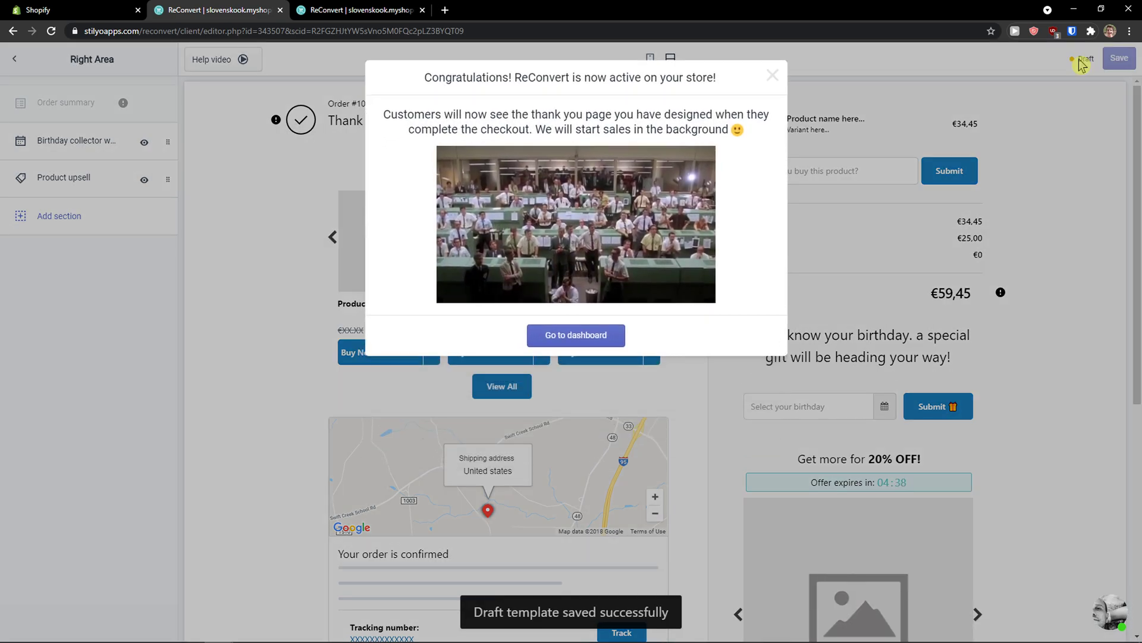
{"action": "left_click", "coordinate": [594, 335]}
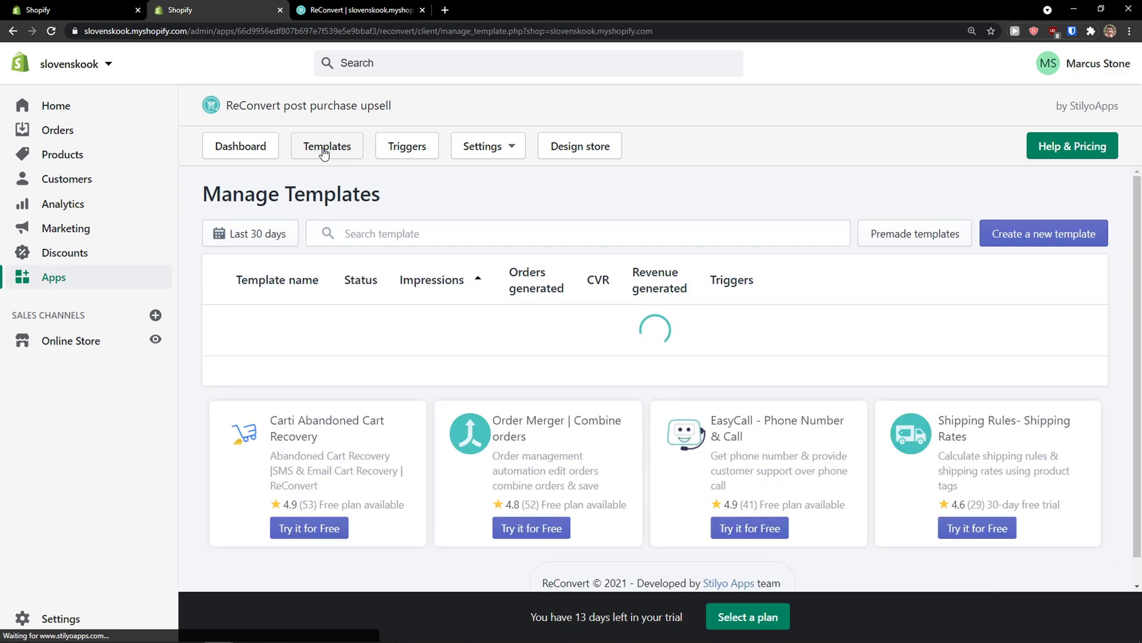
Look over the template list, then view the Triggers page with Sales Template as default.
{"action": "scroll", "coordinate": [386, 250], "scroll_direction": "down", "scroll_amount": 2}
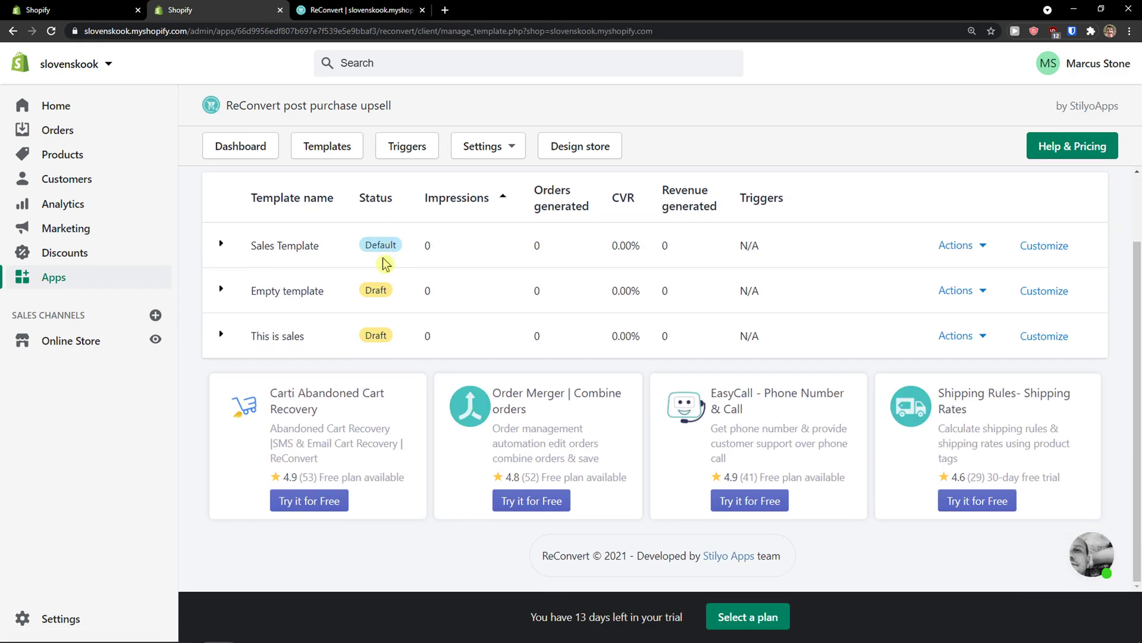
{"action": "scroll", "coordinate": [616, 416], "scroll_direction": "up", "scroll_amount": 2}
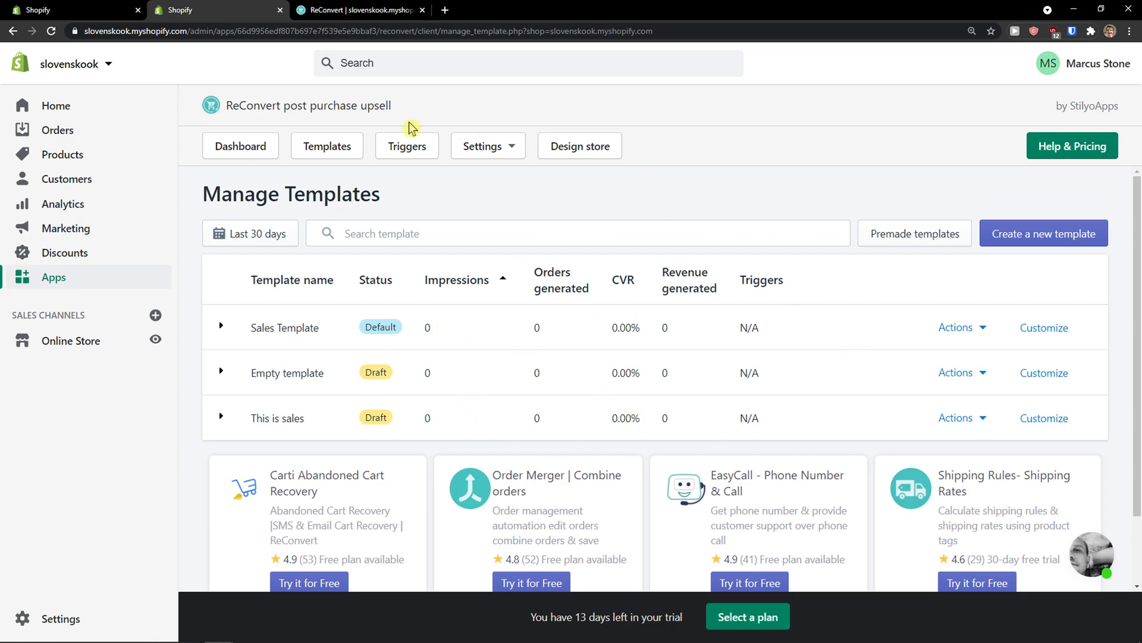
{"action": "left_click", "coordinate": [409, 147]}
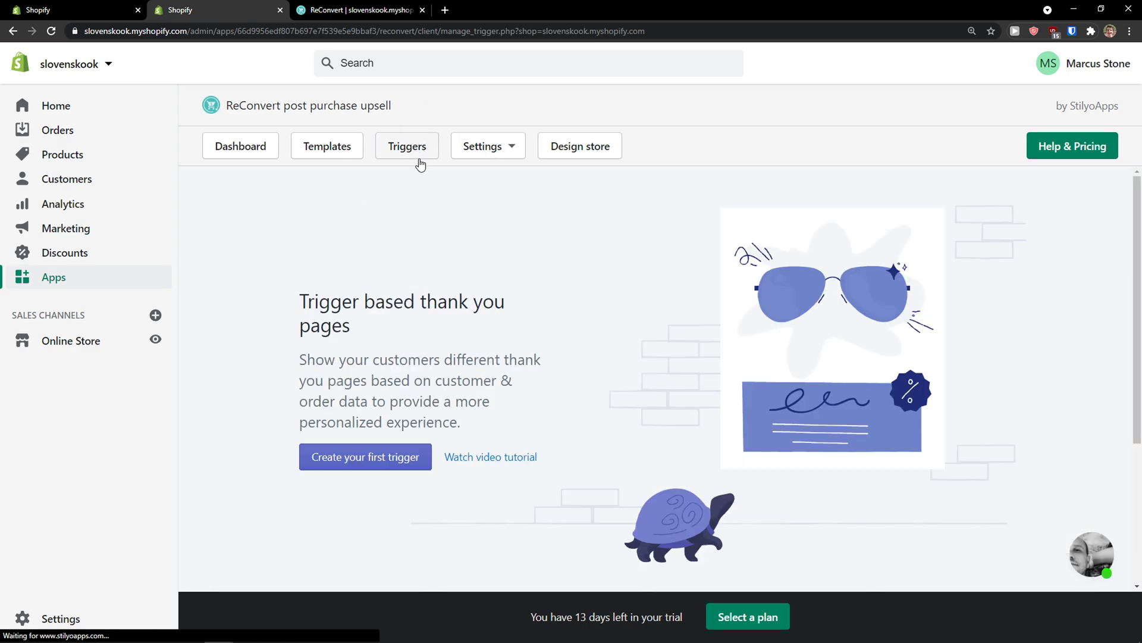
{"action": "scroll", "coordinate": [467, 211], "scroll_direction": "down", "scroll_amount": 3}
{"action": "scroll", "coordinate": [468, 209], "scroll_direction": "down", "scroll_amount": 2}
{"action": "scroll", "coordinate": [329, 195], "scroll_direction": "up", "scroll_amount": 2}
{"action": "left_click_drag", "start_coordinate": [315, 232], "coordinate": [427, 302]}
{"action": "scroll", "coordinate": [553, 290], "scroll_direction": "up", "scroll_amount": 1}
{"action": "scroll", "coordinate": [554, 290], "scroll_direction": "down", "scroll_amount": 3}
{"action": "left_click_drag", "start_coordinate": [496, 391], "coordinate": [510, 428]}
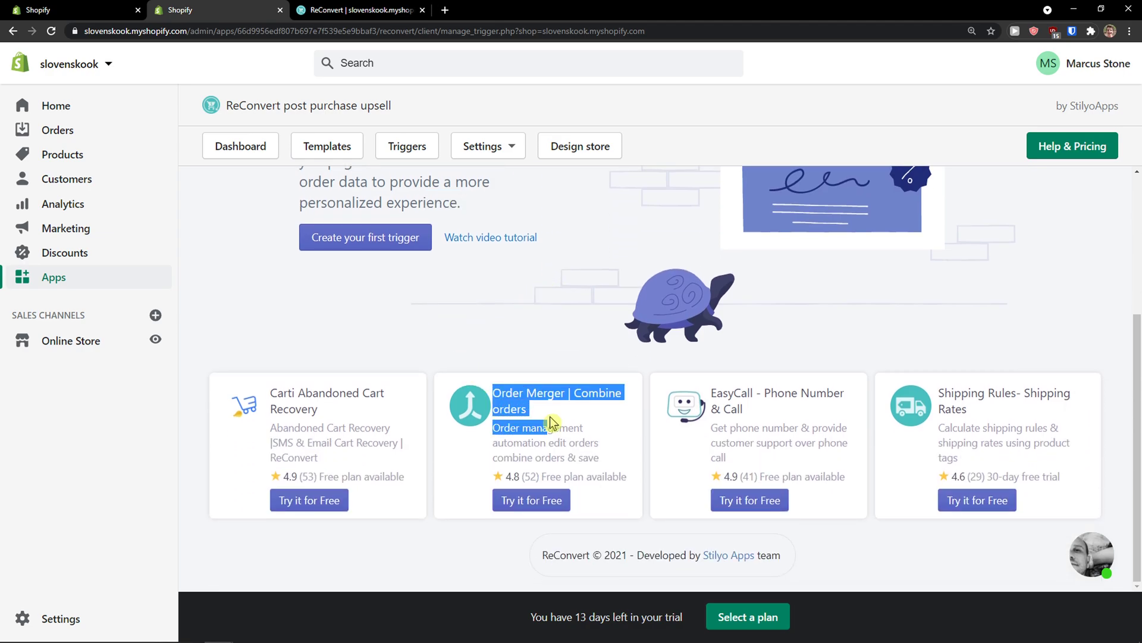
{"action": "left_click", "coordinate": [550, 423]}
{"action": "scroll", "coordinate": [552, 373], "scroll_direction": "up", "scroll_amount": 1}
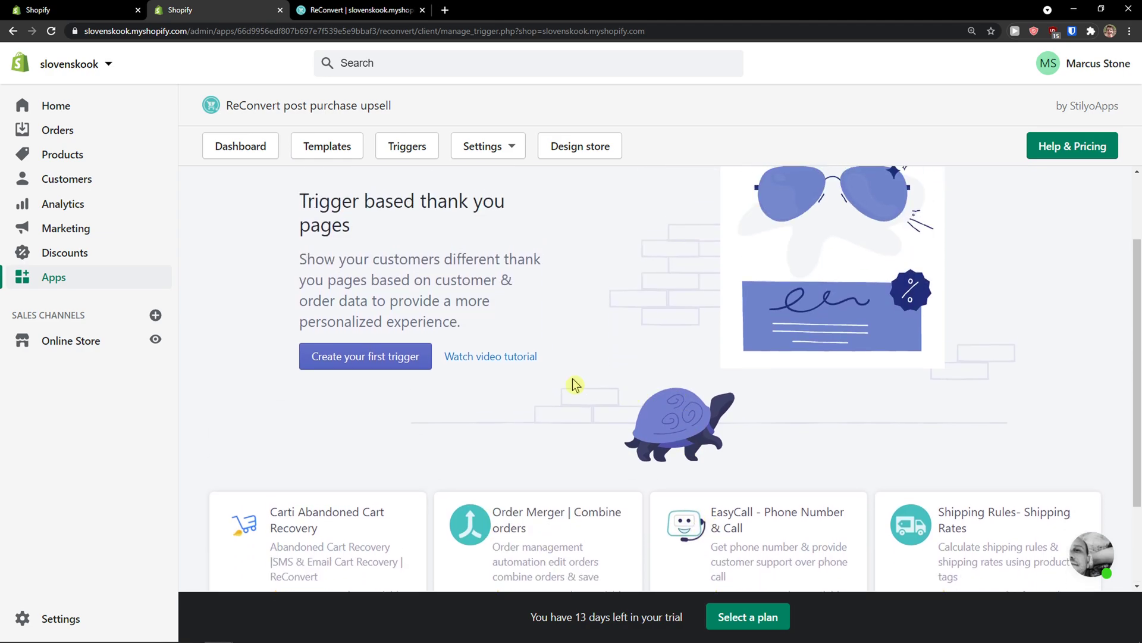
{"action": "left_click", "coordinate": [404, 358]}
{"action": "scroll", "coordinate": [405, 360], "scroll_direction": "up", "scroll_amount": 1}
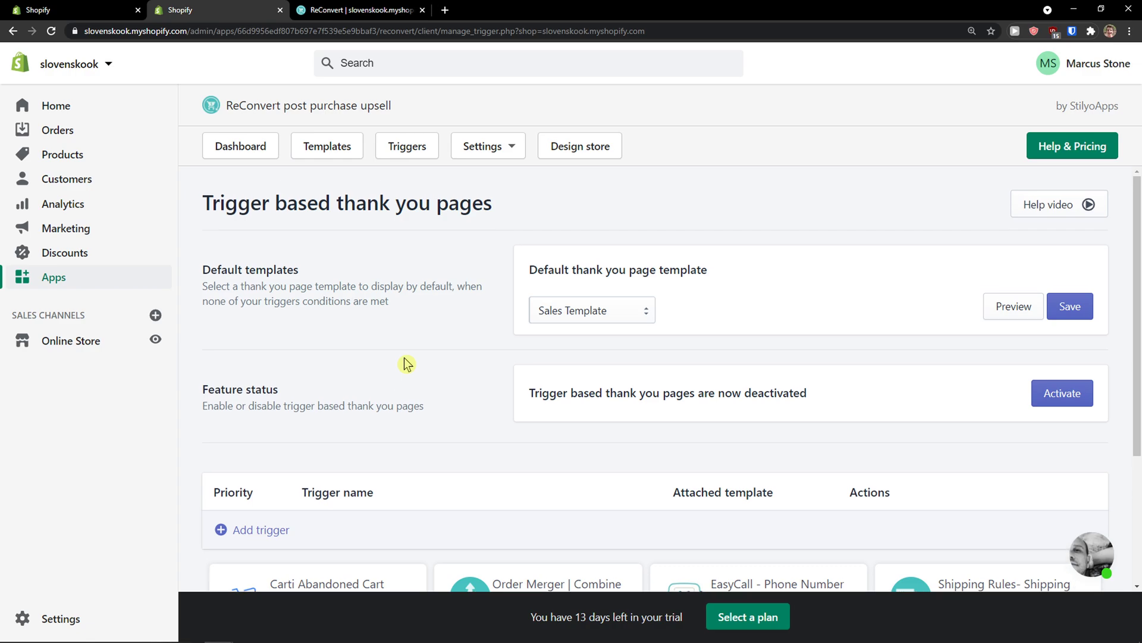
{"action": "left_click", "coordinate": [556, 312]}
{"action": "left_click", "coordinate": [557, 311]}
{"action": "left_click_drag", "start_coordinate": [260, 269], "coordinate": [402, 303]}
{"action": "left_click", "coordinate": [438, 320]}
{"action": "scroll", "coordinate": [426, 451], "scroll_direction": "down", "scroll_amount": 1}
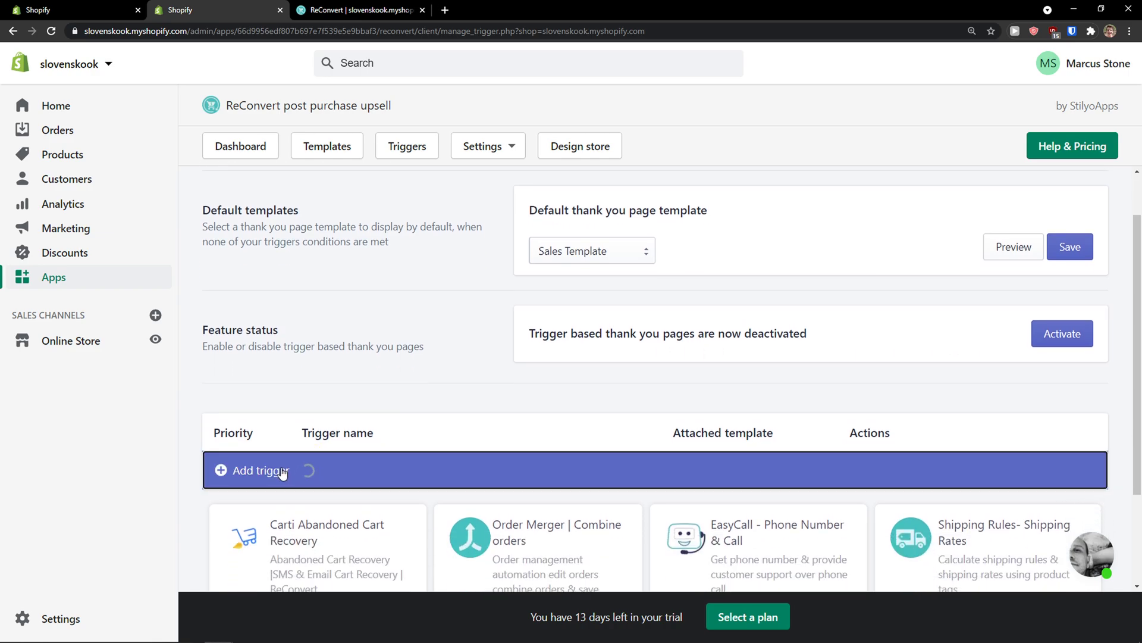
{"action": "scroll", "coordinate": [311, 462], "scroll_direction": "down", "scroll_amount": 4}
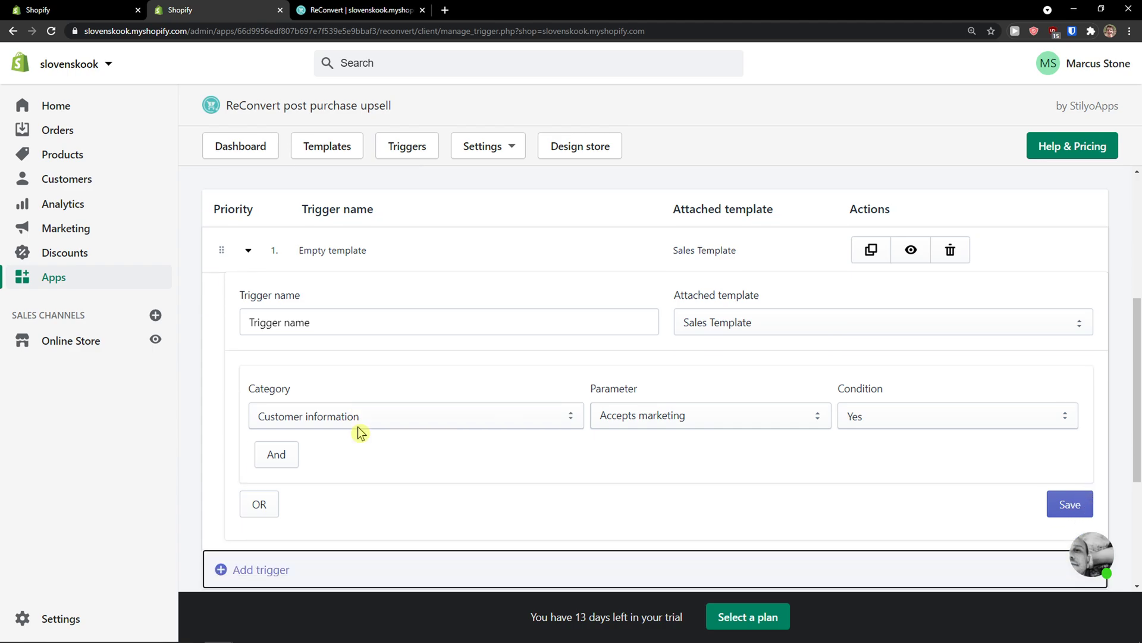
{"action": "left_click", "coordinate": [383, 409]}
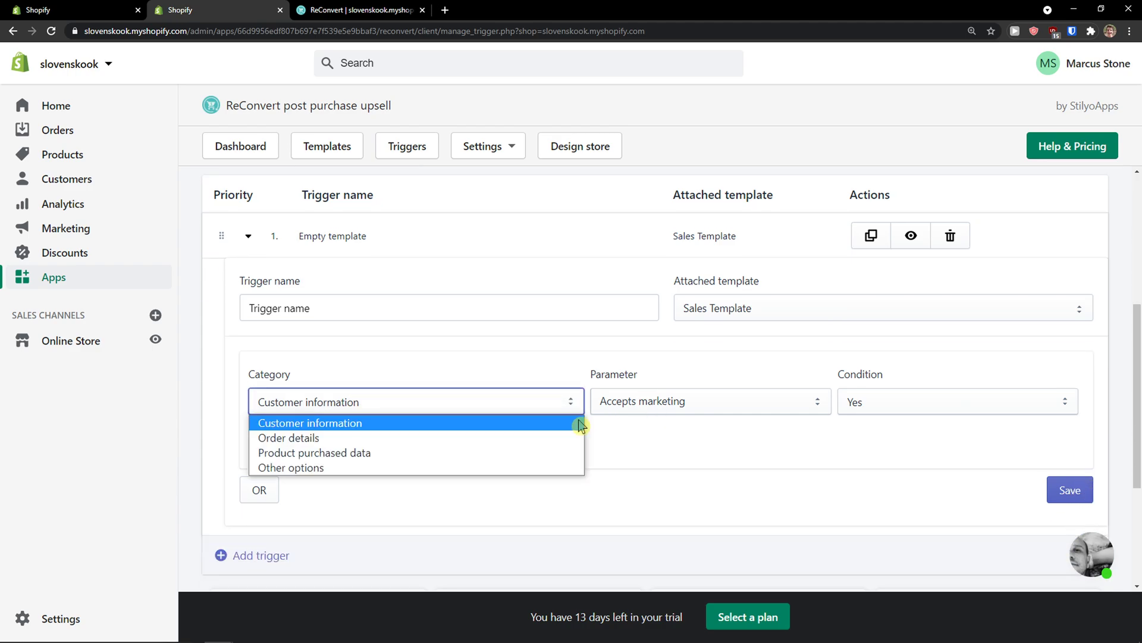
{"action": "left_click", "coordinate": [658, 420]}
{"action": "left_click", "coordinate": [661, 417]}
{"action": "scroll", "coordinate": [684, 488], "scroll_direction": "down", "scroll_amount": 3}
{"action": "left_click", "coordinate": [880, 405]}
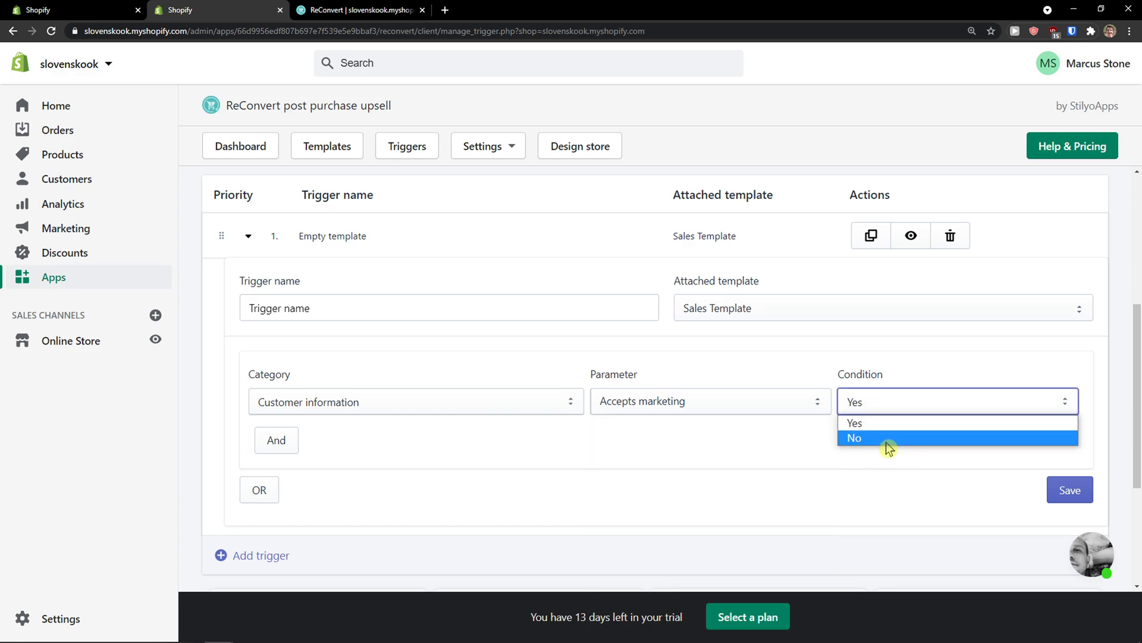
{"action": "left_click", "coordinate": [783, 471]}
{"action": "scroll", "coordinate": [648, 518], "scroll_direction": "up", "scroll_amount": 5}
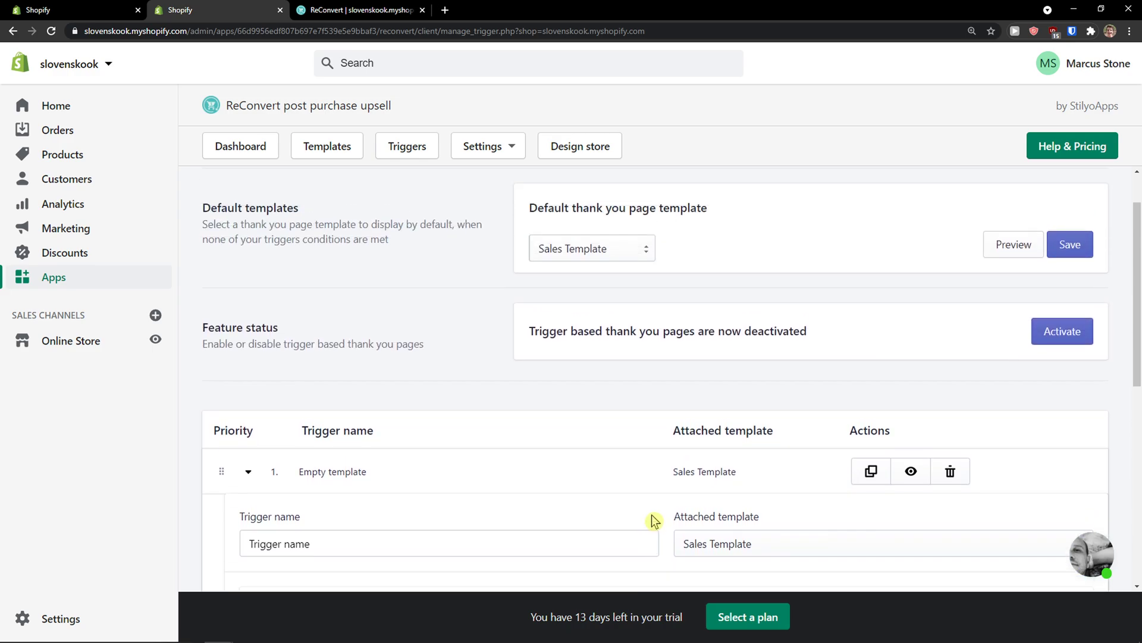
Open General settings and read the Order settings, set to create a new order.
{"action": "left_click", "coordinate": [505, 152]}
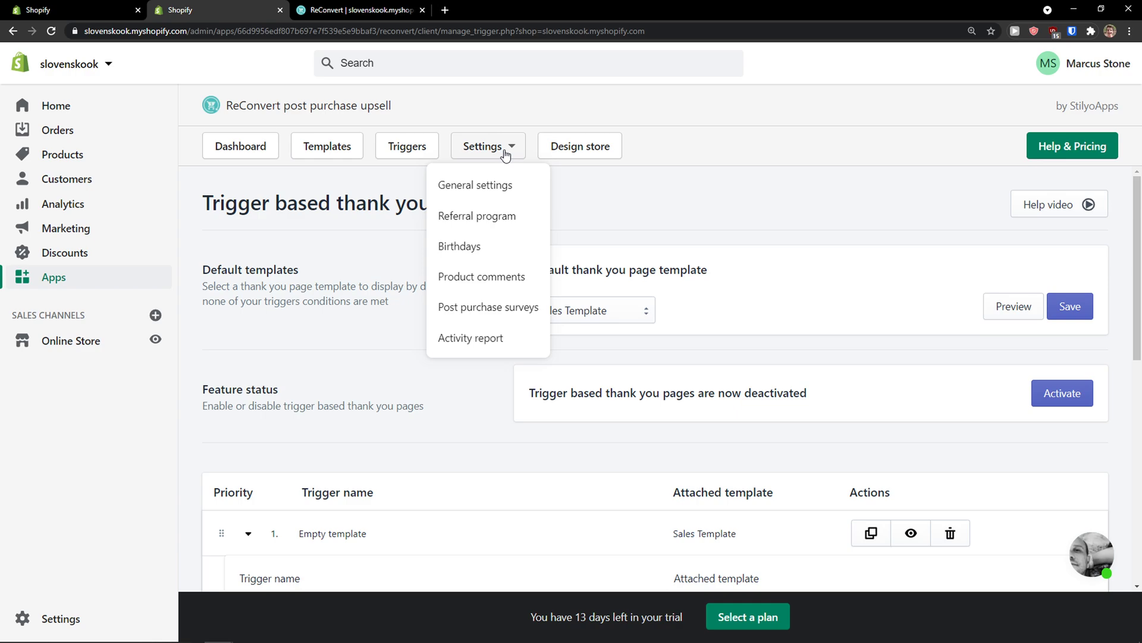
{"action": "left_click", "coordinate": [510, 184]}
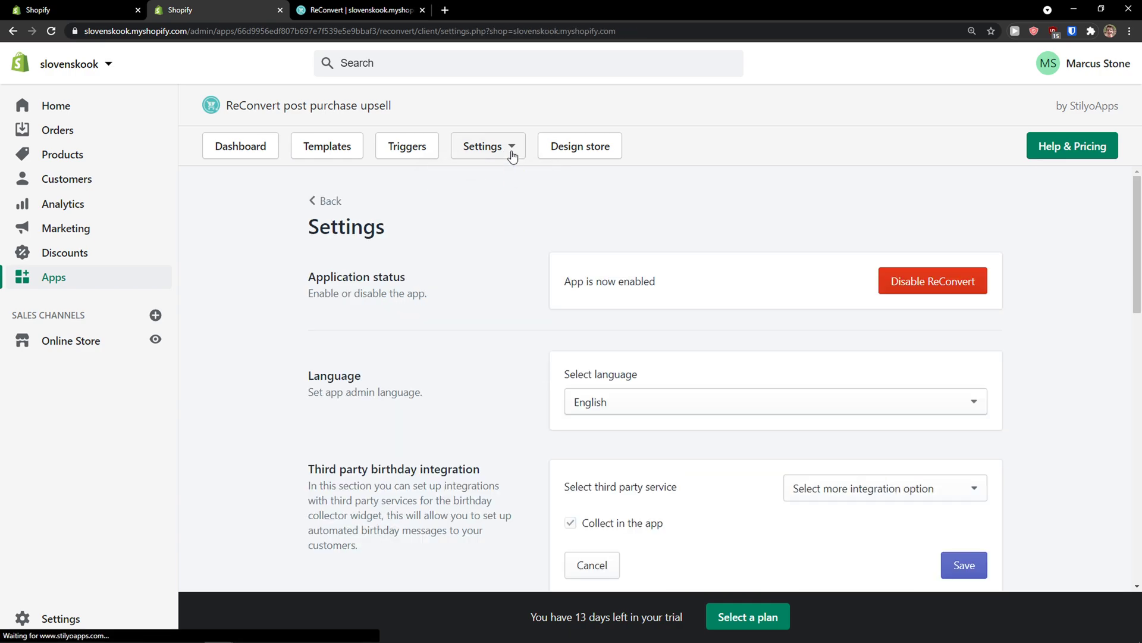
{"action": "scroll", "coordinate": [301, 327], "scroll_direction": "down", "scroll_amount": 4}
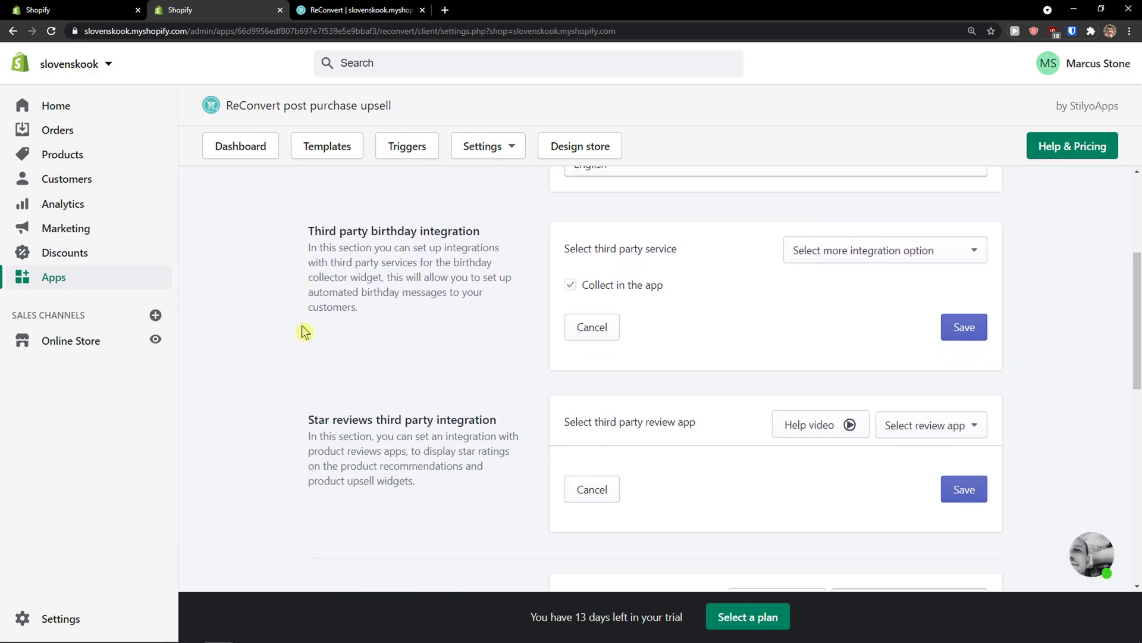
{"action": "scroll", "coordinate": [303, 329], "scroll_direction": "down", "scroll_amount": 4}
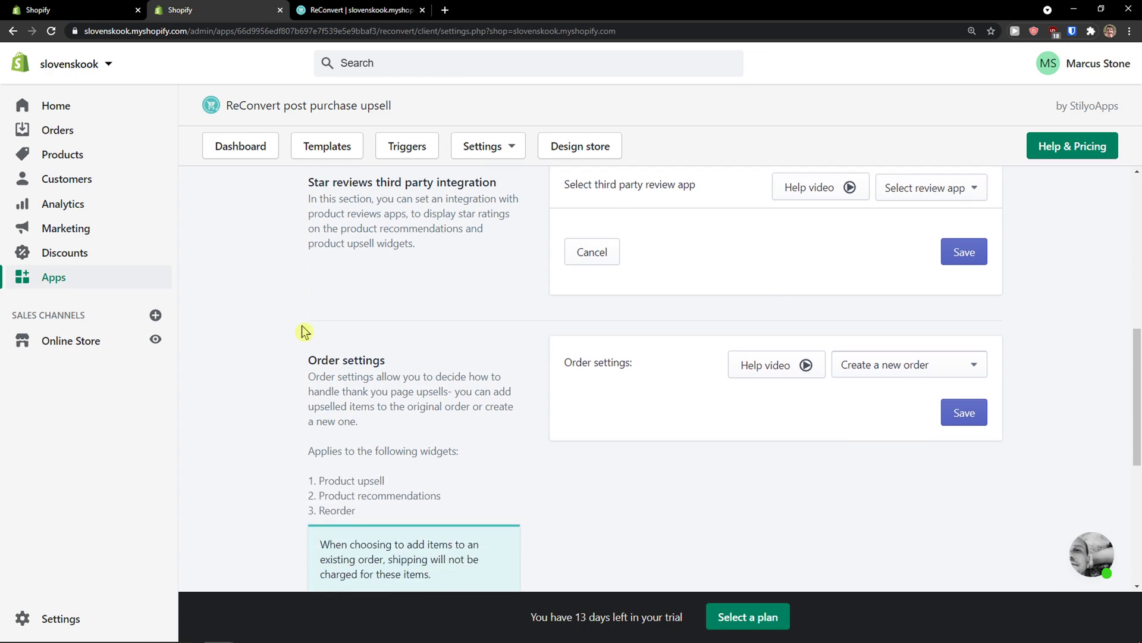
{"action": "scroll", "coordinate": [302, 327], "scroll_direction": "down", "scroll_amount": 2}
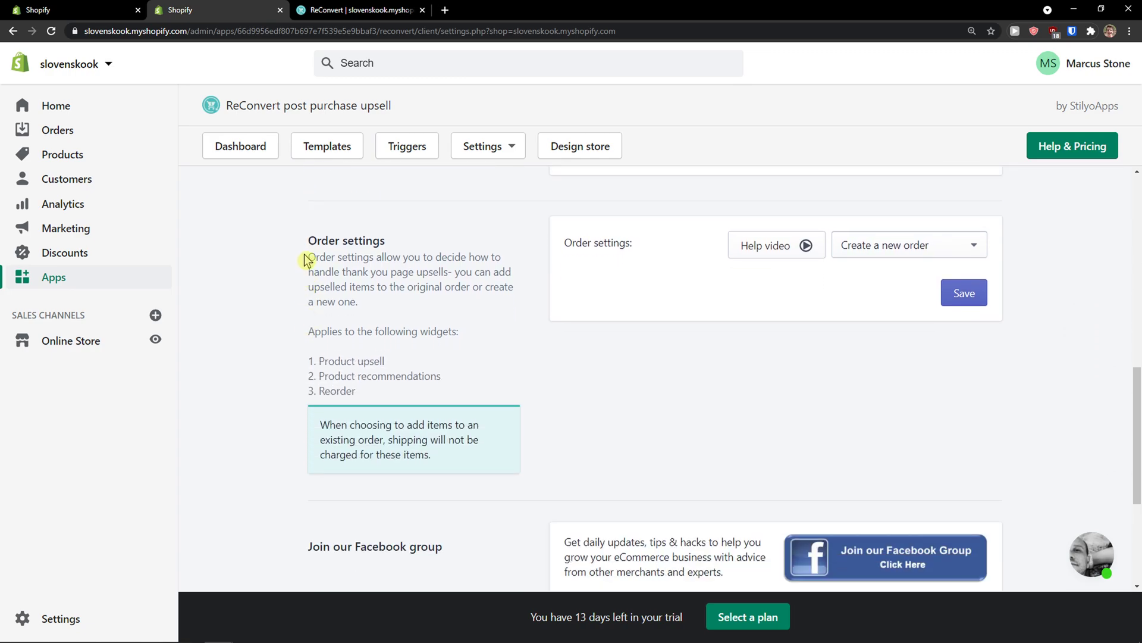
{"action": "triple_click", "coordinate": [305, 257]}
{"action": "left_click", "coordinate": [326, 314]}
{"action": "scroll", "coordinate": [290, 334], "scroll_direction": "down", "scroll_amount": 2}
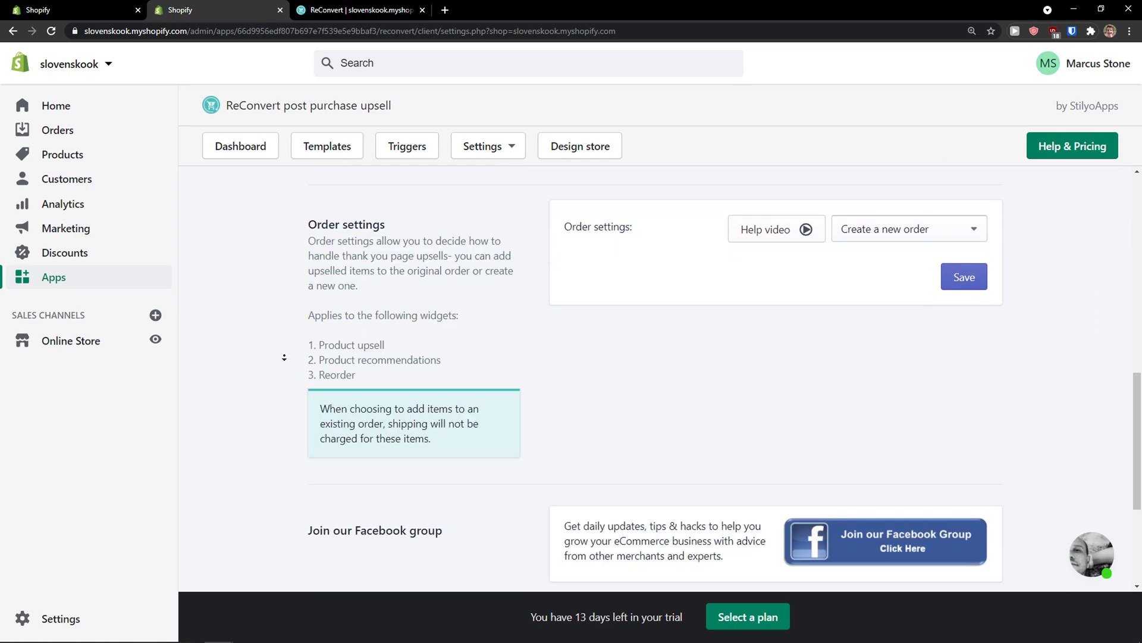
{"action": "scroll", "coordinate": [292, 281], "scroll_direction": "up", "scroll_amount": 2}
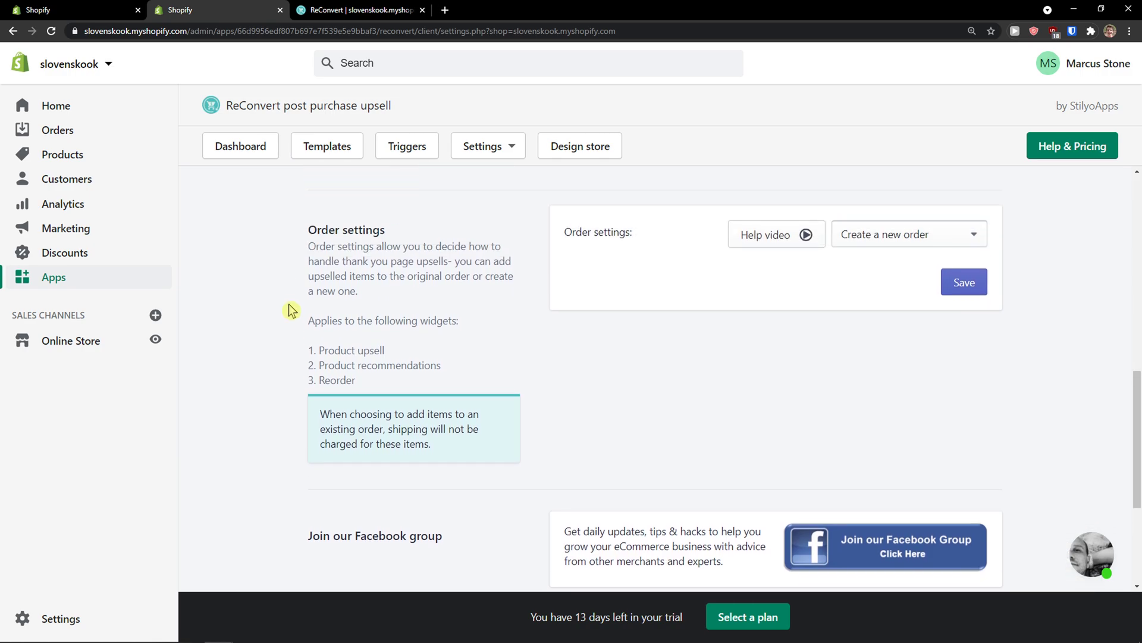
{"action": "triple_click", "coordinate": [342, 292]}
{"action": "left_click", "coordinate": [342, 292]}
{"action": "scroll", "coordinate": [348, 331], "scroll_direction": "down", "scroll_amount": 2}
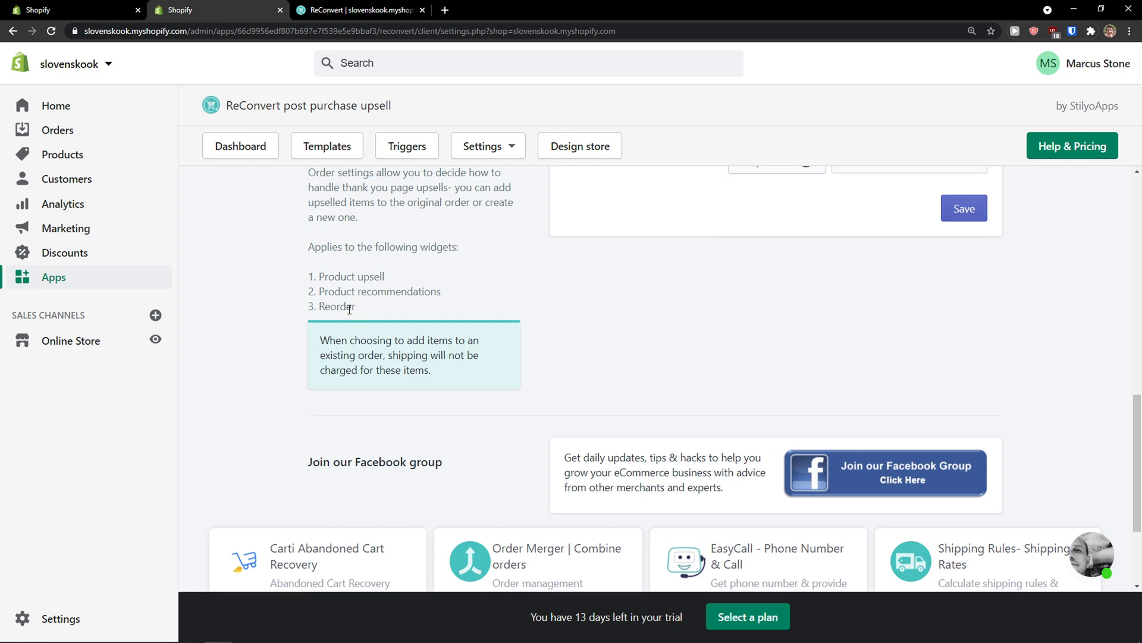
{"action": "scroll", "coordinate": [349, 309], "scroll_direction": "down", "scroll_amount": 2}
{"action": "scroll", "coordinate": [342, 351], "scroll_direction": "up", "scroll_amount": 15}
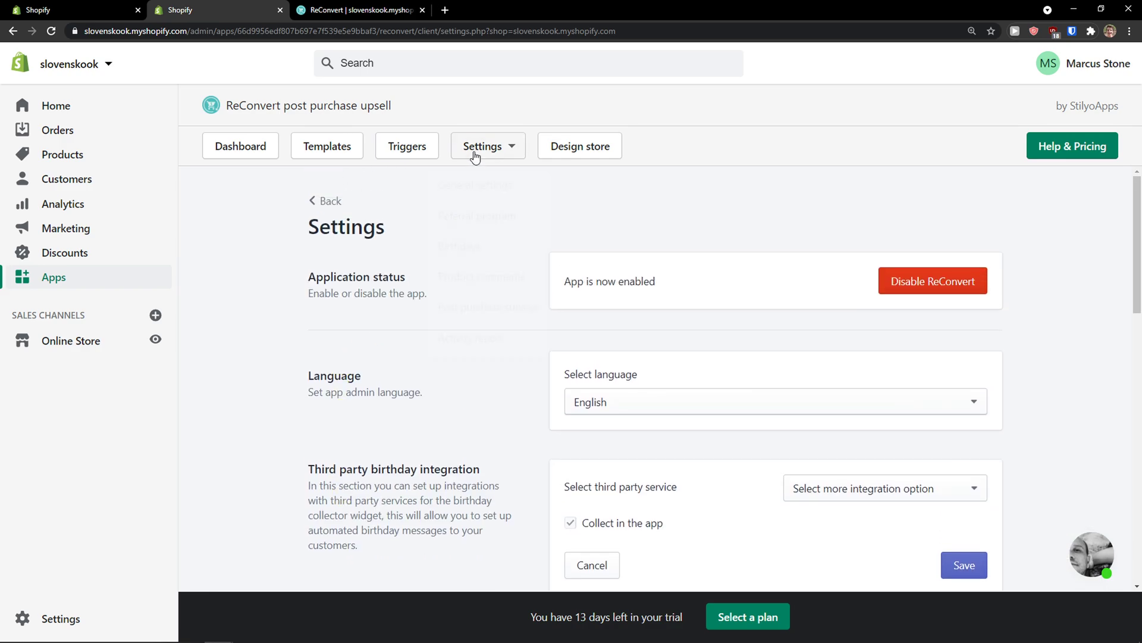
Create a new post-purchase survey and save its title 'Survey T'.
{"action": "left_click", "coordinate": [474, 153]}
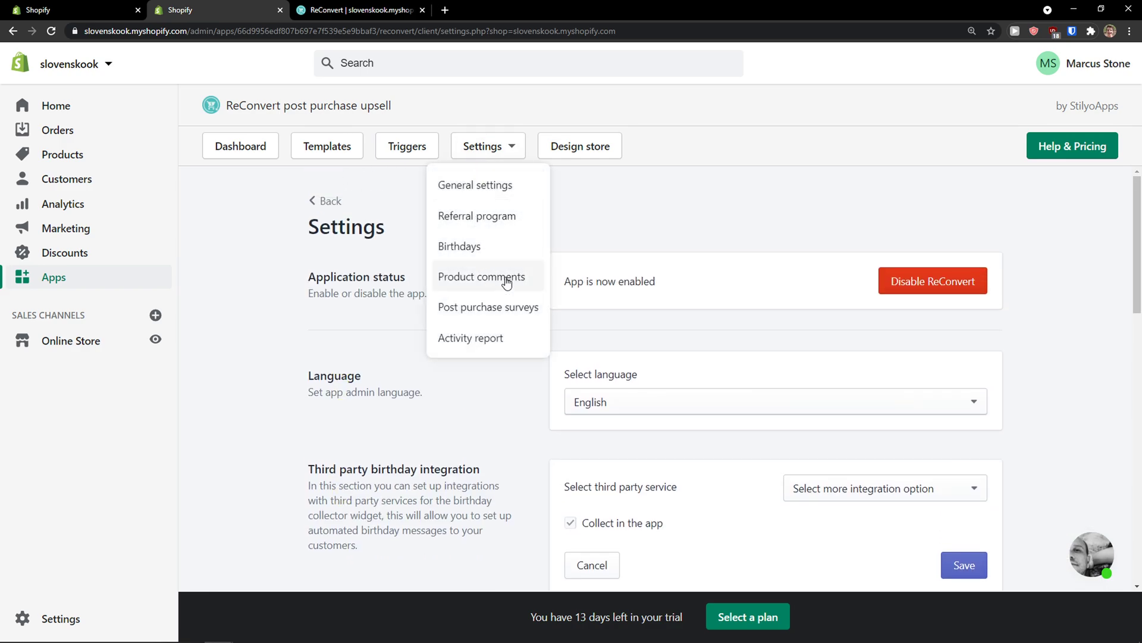
{"action": "left_click", "coordinate": [507, 321]}
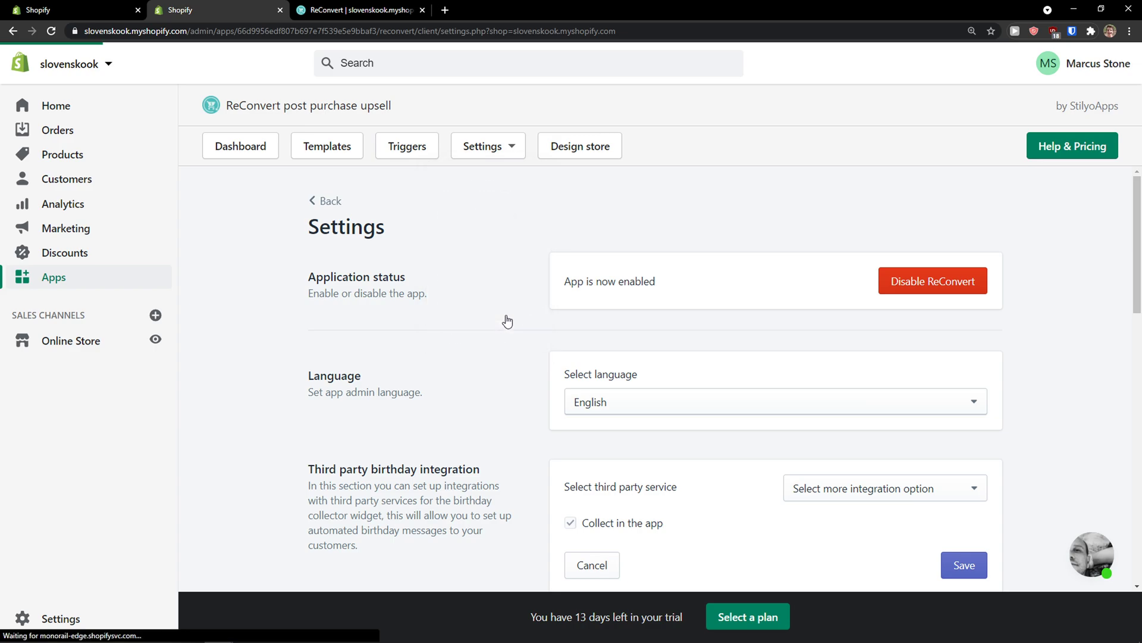
{"action": "left_click", "coordinate": [909, 251]}
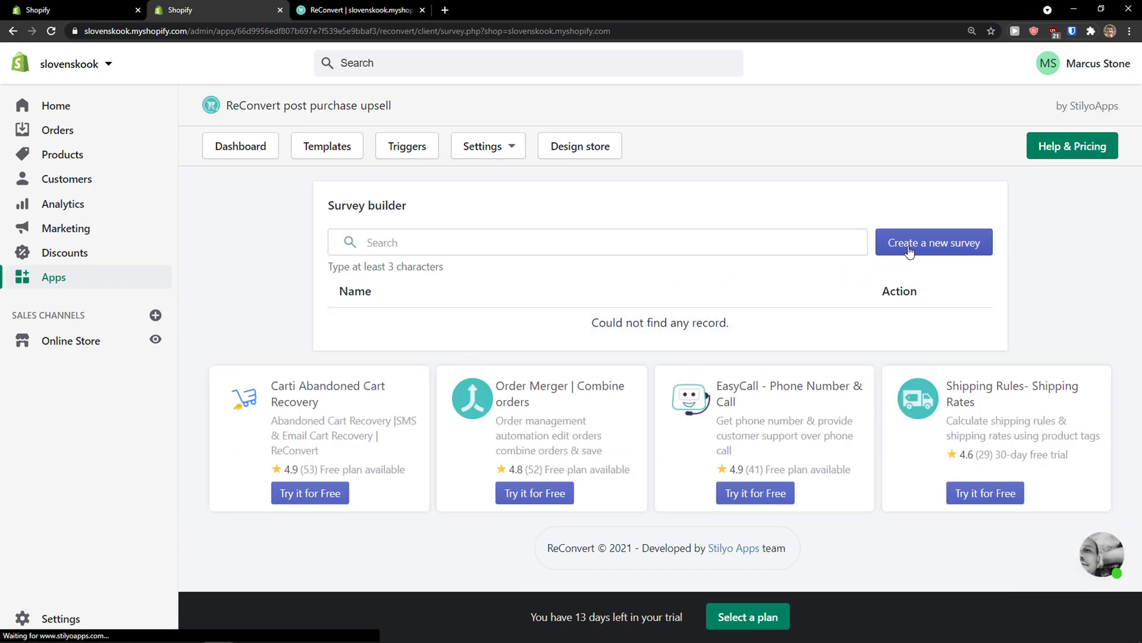
{"action": "left_click", "coordinate": [417, 304]}
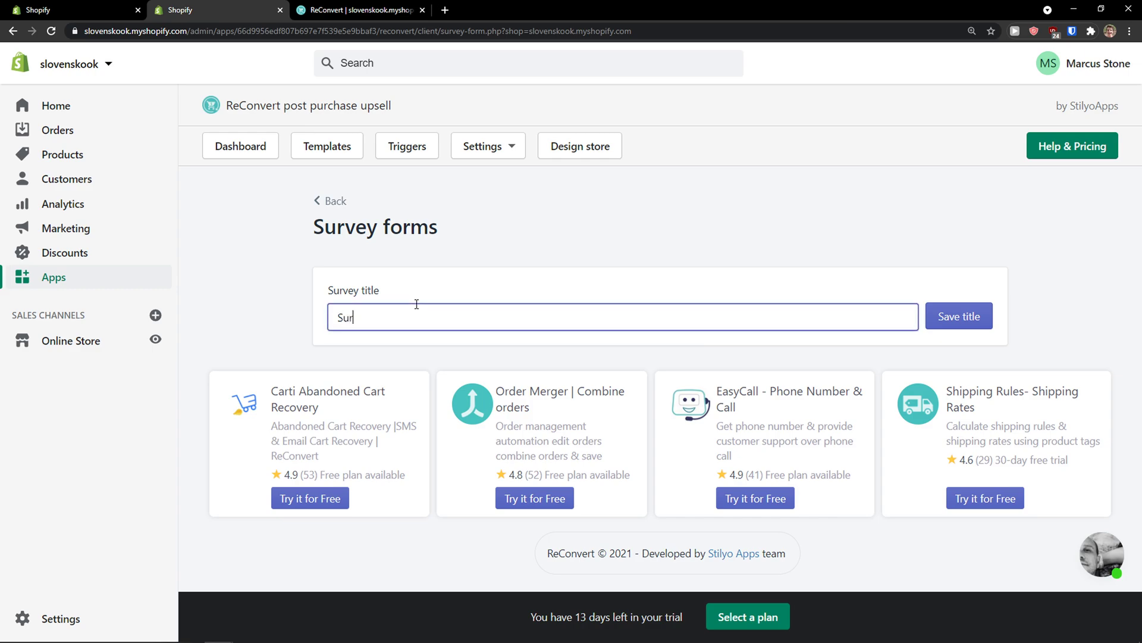
{"action": "left_click", "coordinate": [959, 316]}
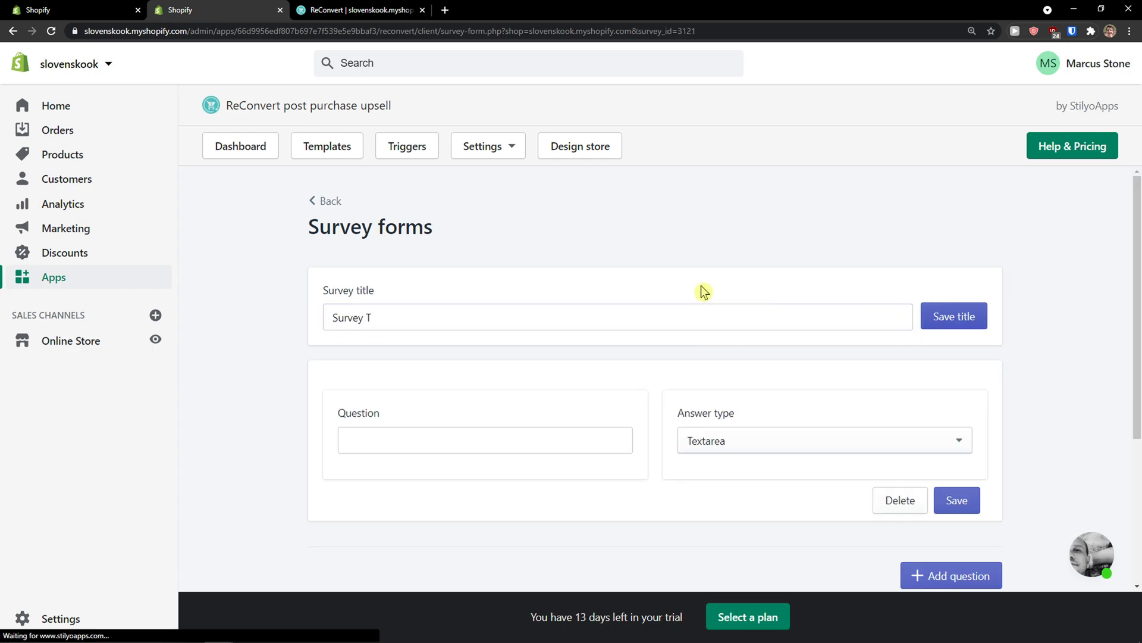
{"action": "scroll", "coordinate": [551, 355], "scroll_direction": "down", "scroll_amount": 1}
Add and save the survey question 'How Old Are you?'.
{"action": "left_click", "coordinate": [521, 382]}
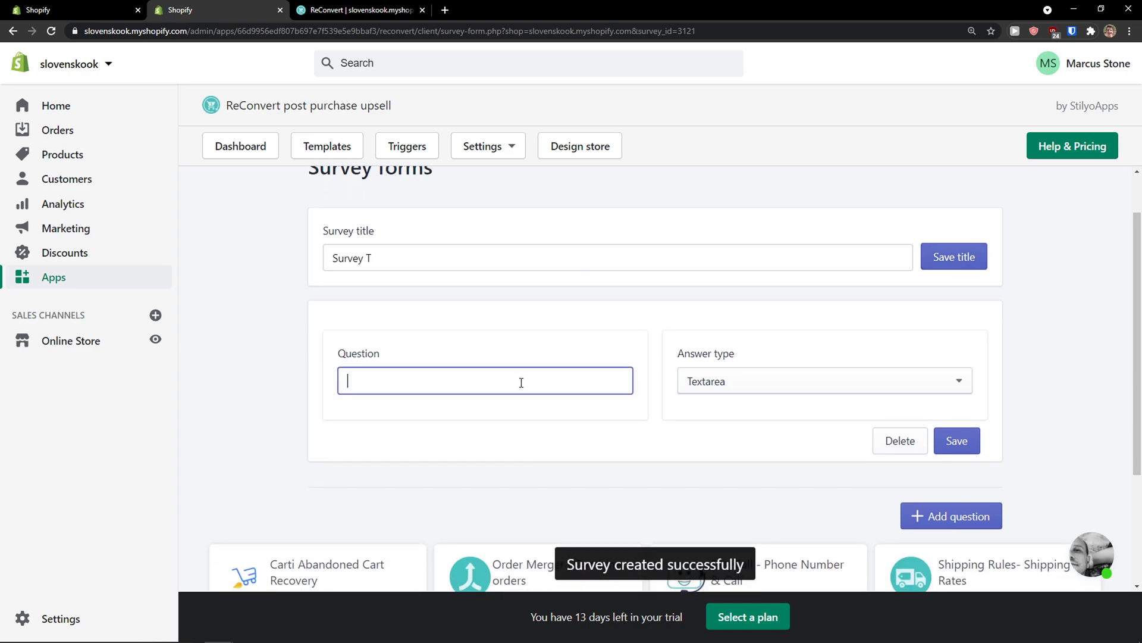
{"action": "type", "text": "H"}
{"action": "key", "text": "BackSpace"}
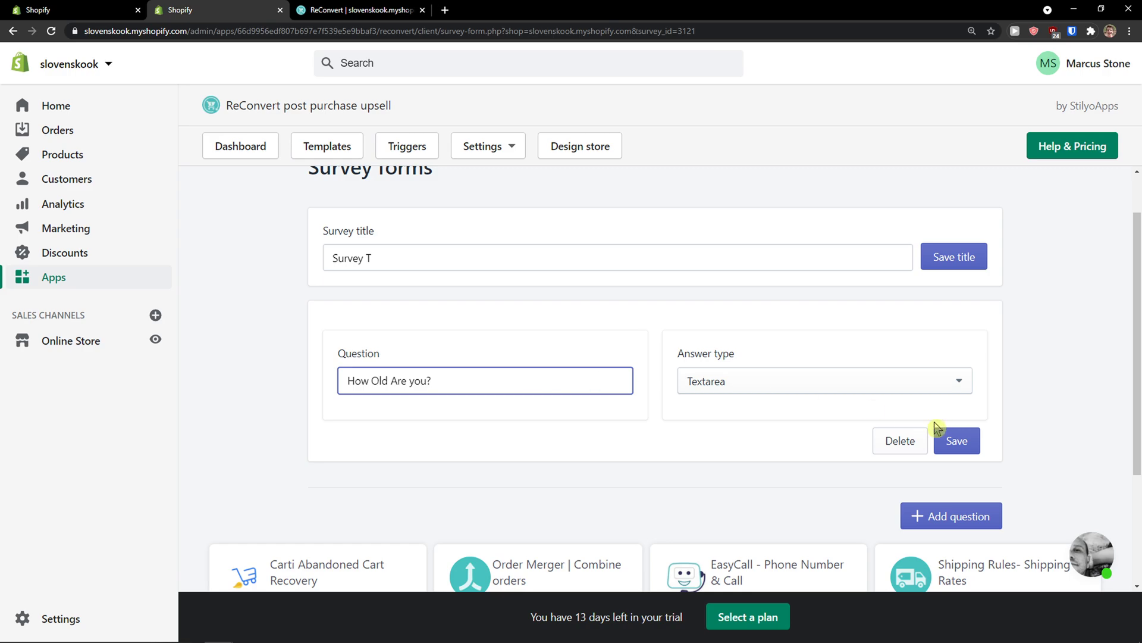
{"action": "left_click", "coordinate": [955, 439]}
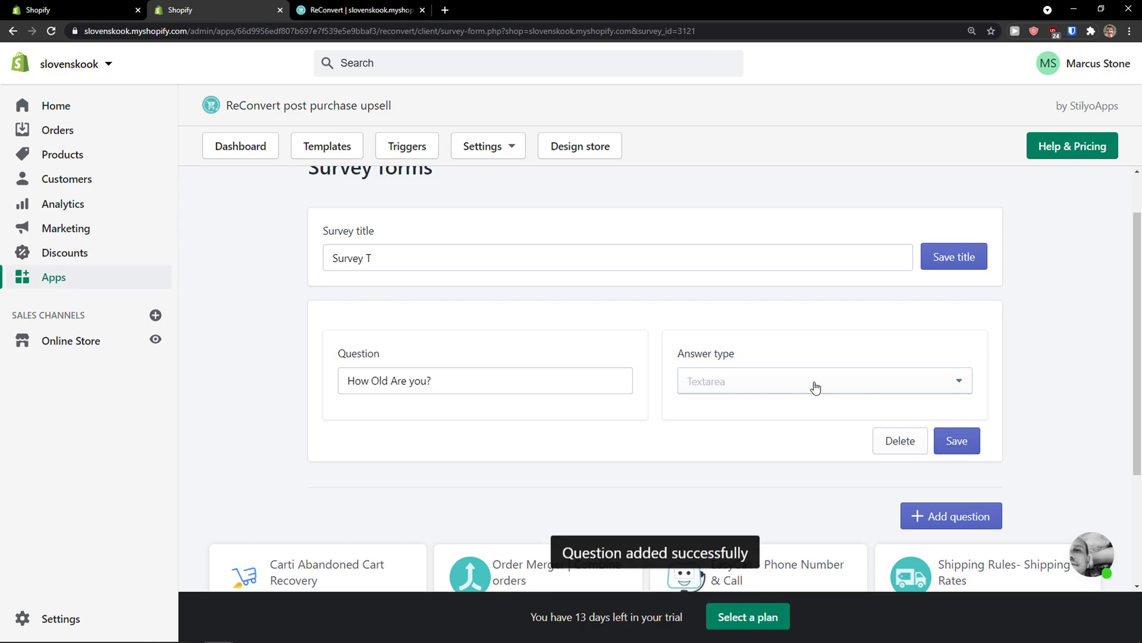
{"action": "scroll", "coordinate": [825, 418], "scroll_direction": "down", "scroll_amount": 2}
{"action": "scroll", "coordinate": [824, 419], "scroll_direction": "up", "scroll_amount": 3}
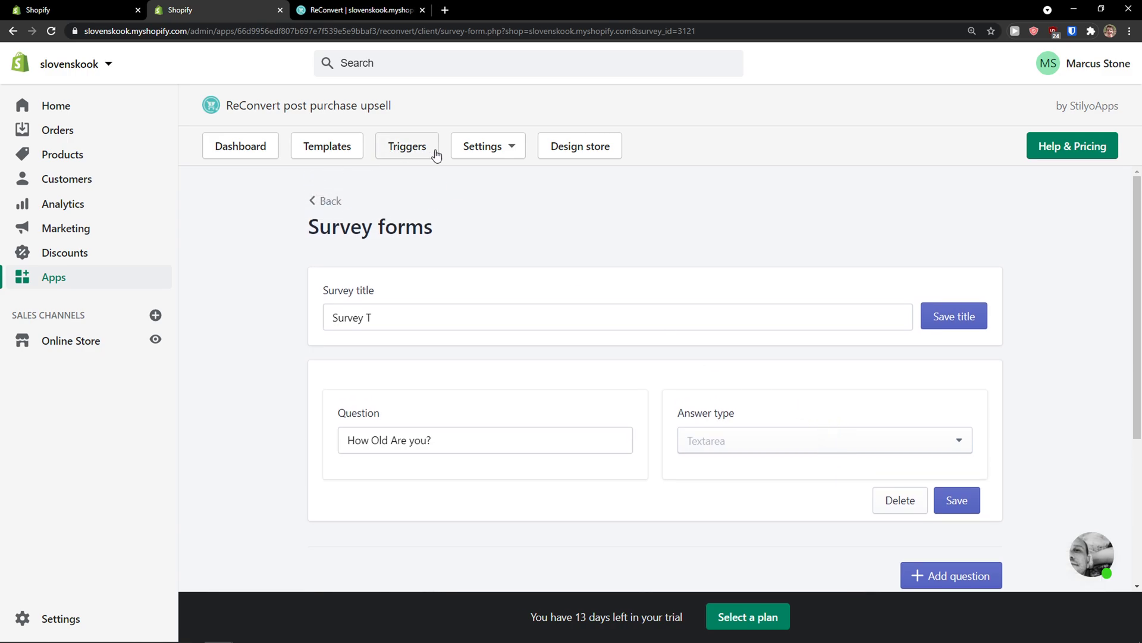
Check Survey T in the Post purchase surveys list, then open the Birthdays page.
{"action": "left_click", "coordinate": [482, 146]}
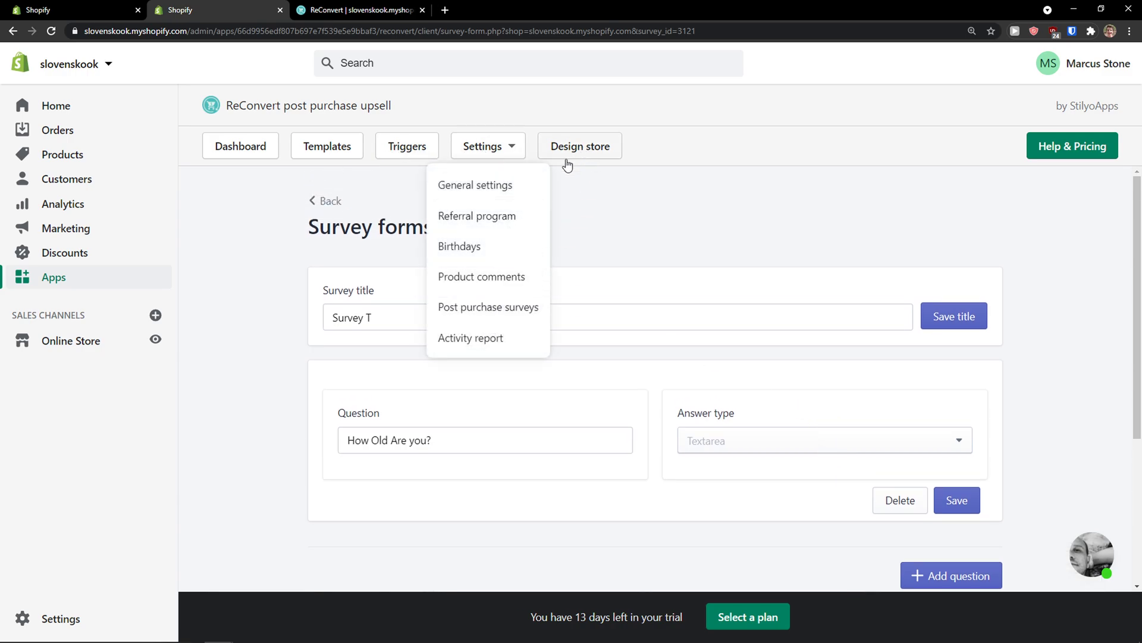
{"action": "left_click", "coordinate": [509, 319]}
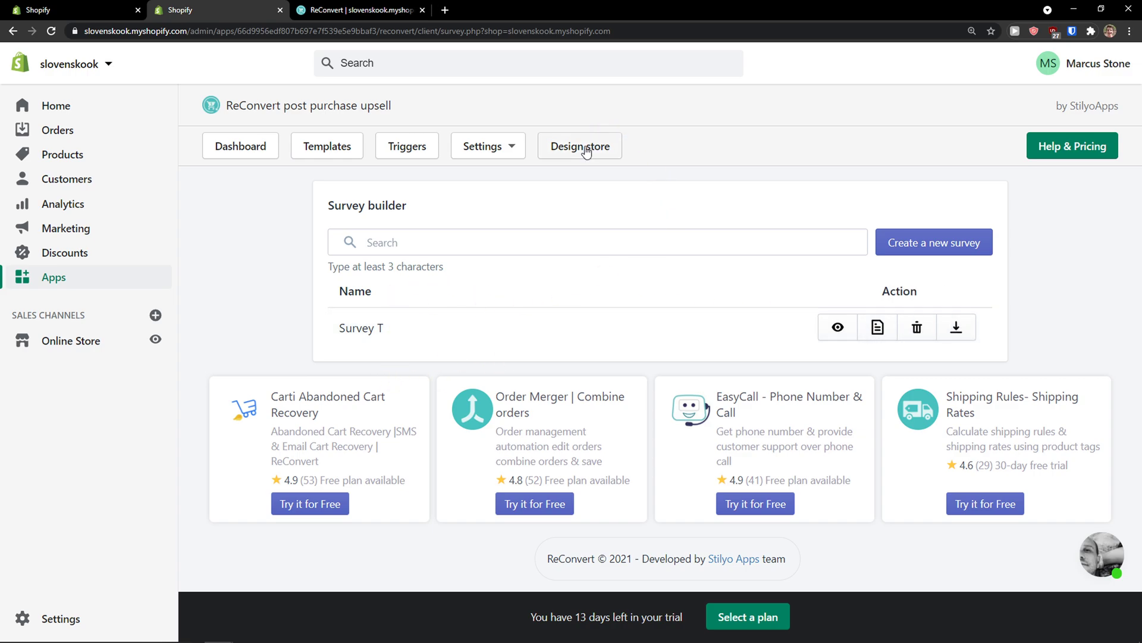
{"action": "left_click", "coordinate": [505, 156]}
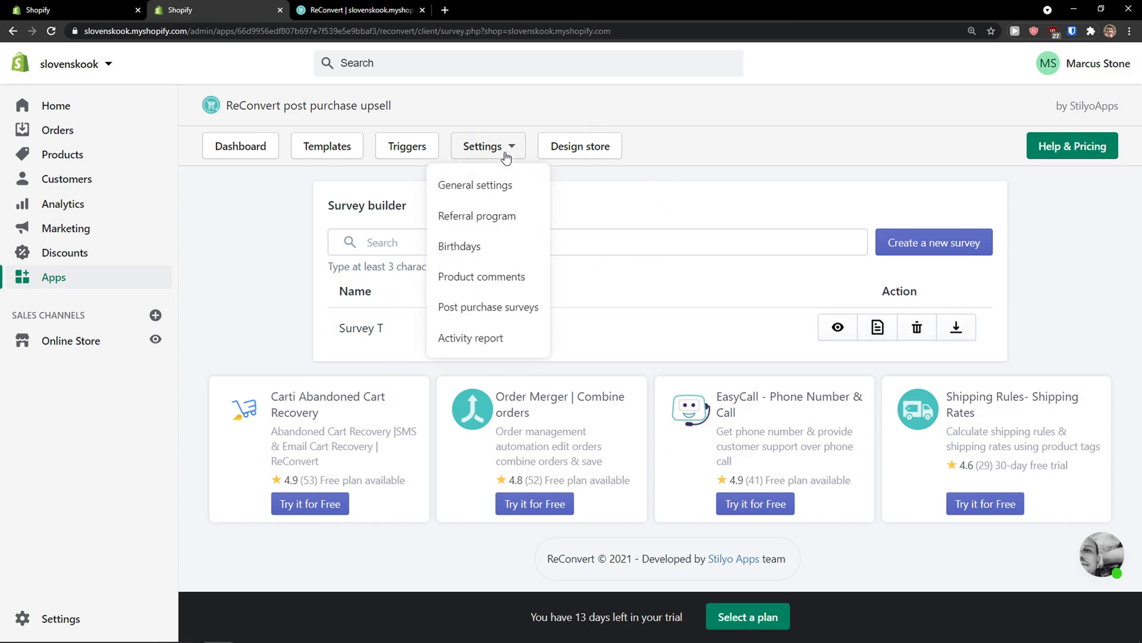
{"action": "left_click", "coordinate": [494, 251]}
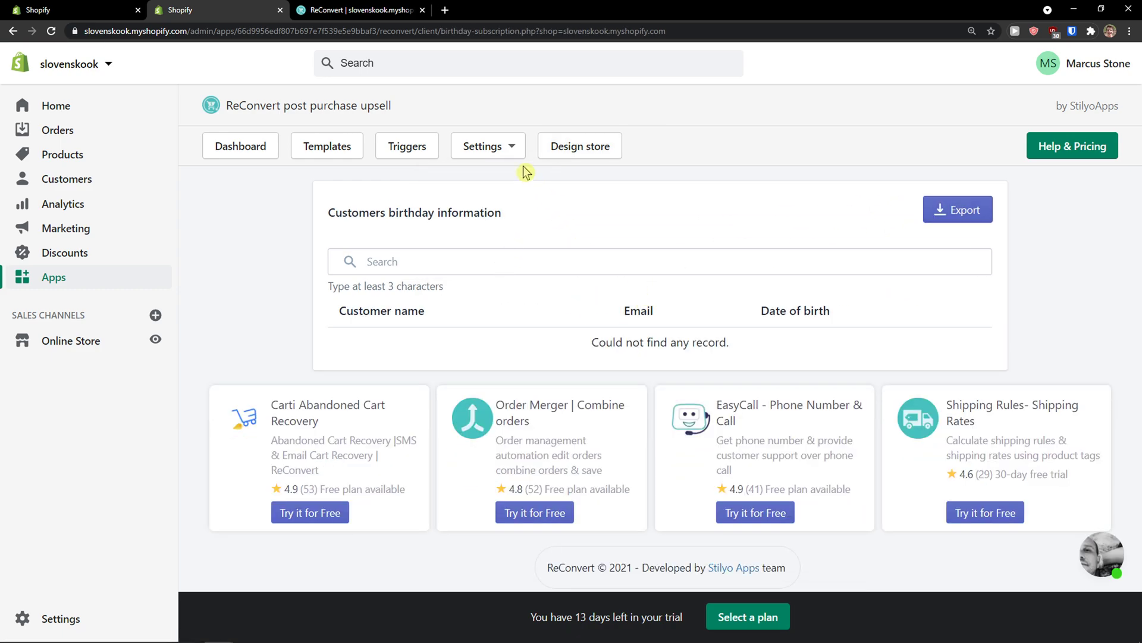
Browse the Design store page offering GemPages with a 15-day free trial.
{"action": "left_click", "coordinate": [562, 148]}
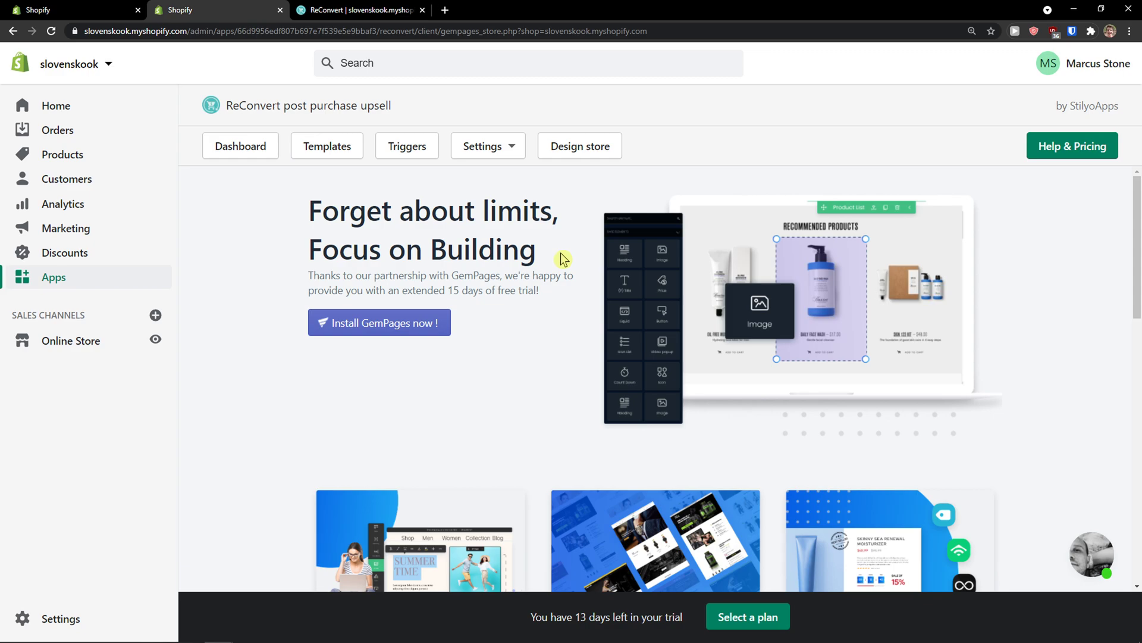
{"action": "scroll", "coordinate": [561, 259], "scroll_direction": "down", "scroll_amount": 1}
{"action": "scroll", "coordinate": [561, 259], "scroll_direction": "up", "scroll_amount": 1}
{"action": "scroll", "coordinate": [562, 259], "scroll_direction": "down", "scroll_amount": 2}
{"action": "scroll", "coordinate": [561, 258], "scroll_direction": "up", "scroll_amount": 2}
{"action": "left_click", "coordinate": [498, 158]}
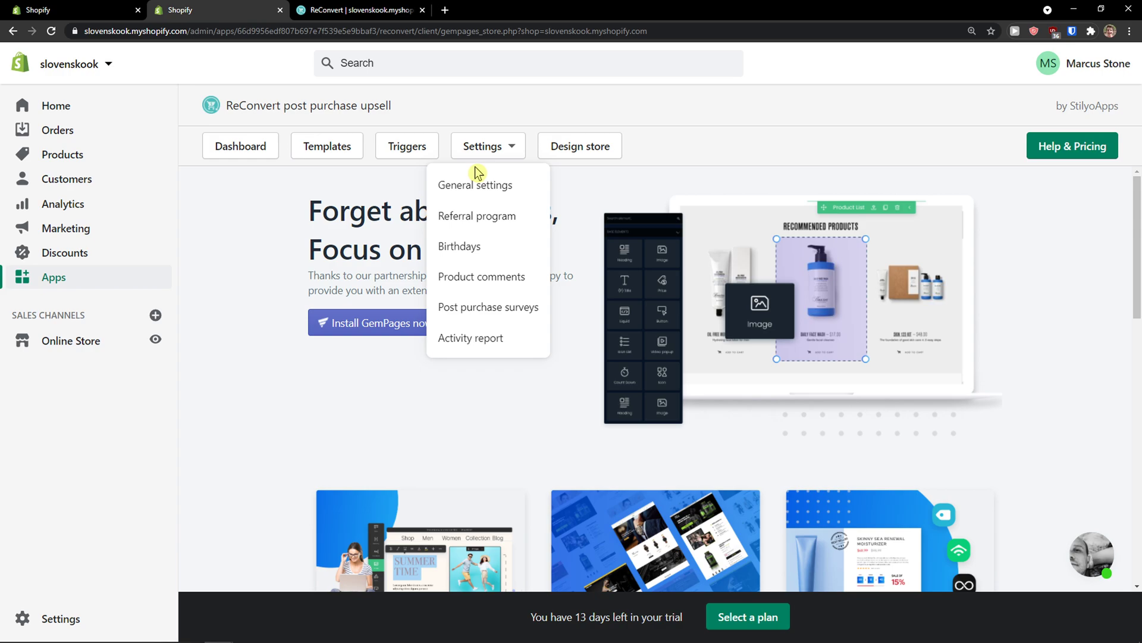